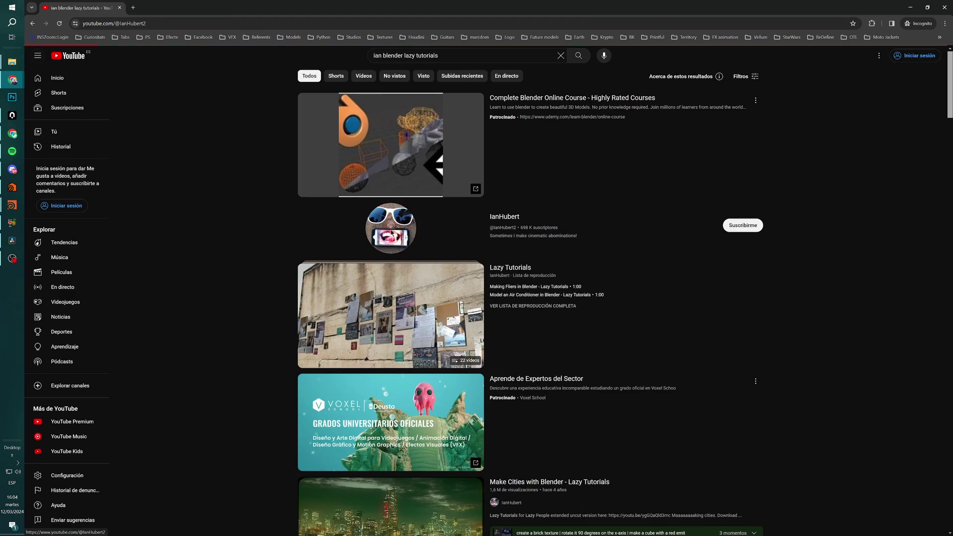
# Open the lazy tutorials channel and watch 'Modeling Buildings in Blender' in theater mode.
pyautogui.click(383, 222)
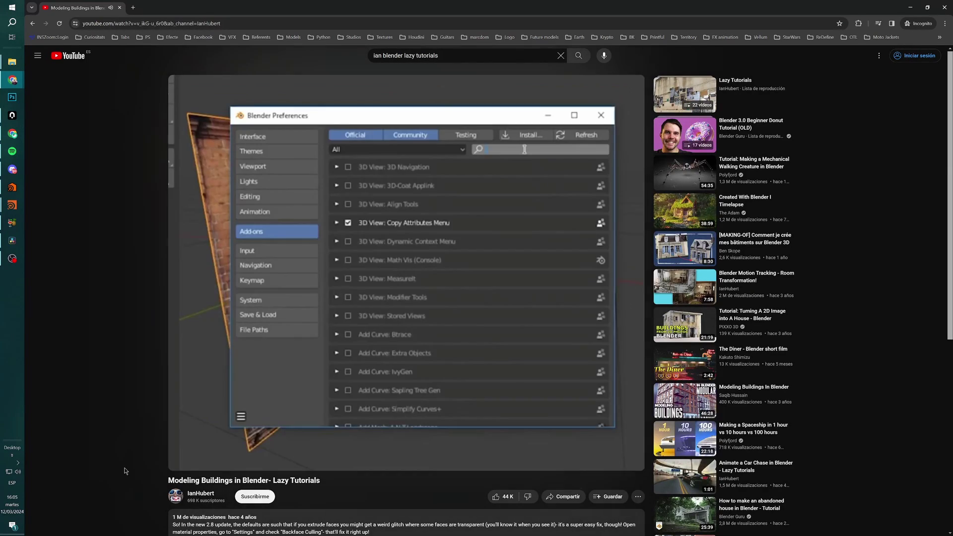
pyautogui.press('t')
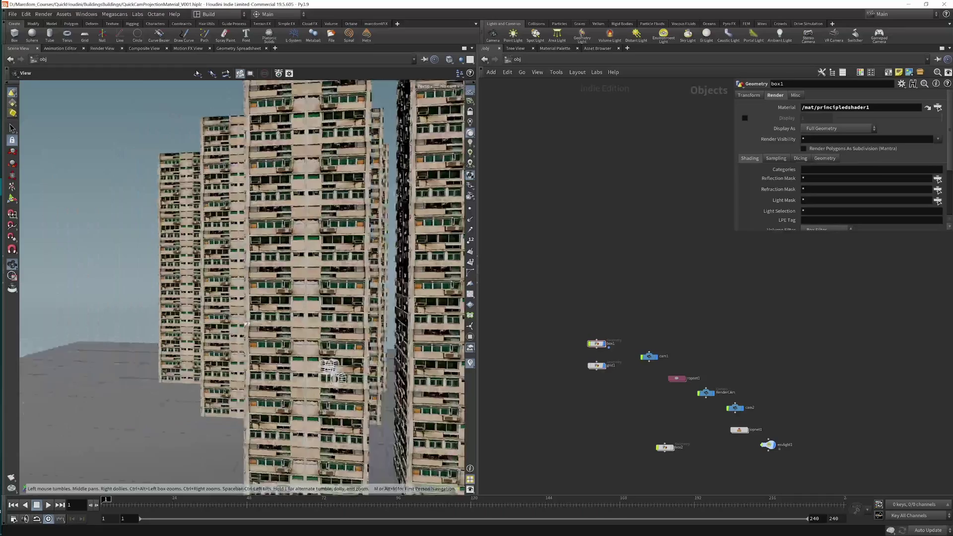
# Orbit the camera around the tower city toward the ground.
pyautogui.moveTo(247, 323); pyautogui.dragTo(208, 284)
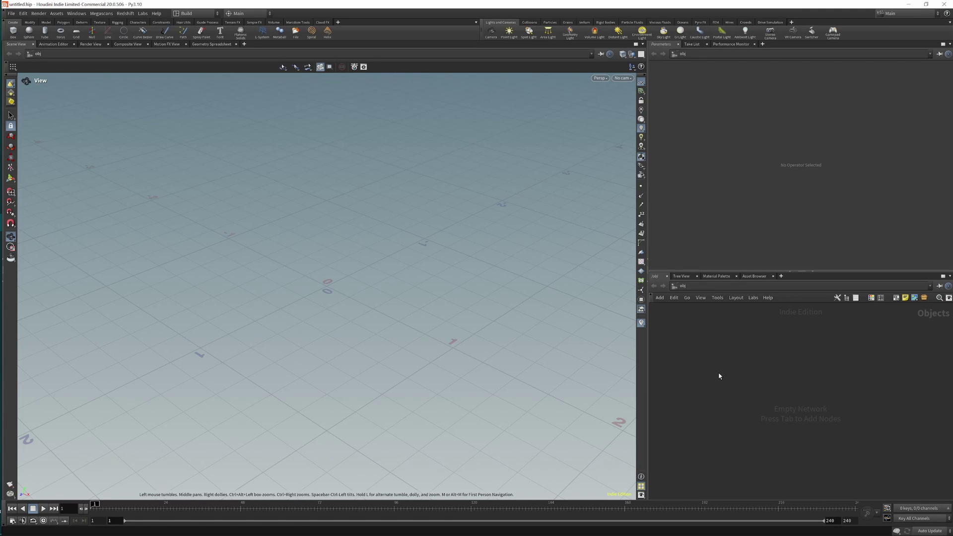
pyautogui.hotkey('alt', 'Tab')
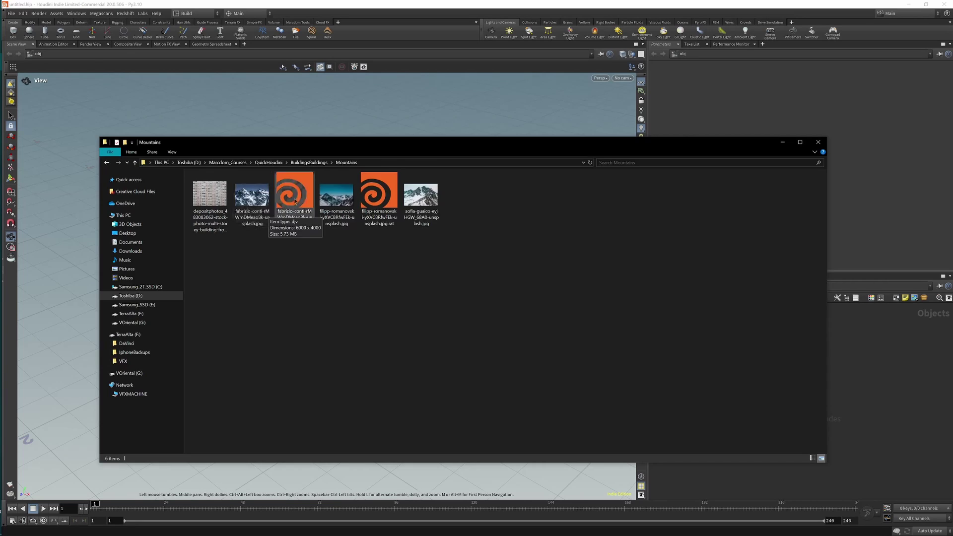
pyautogui.click(253, 198)
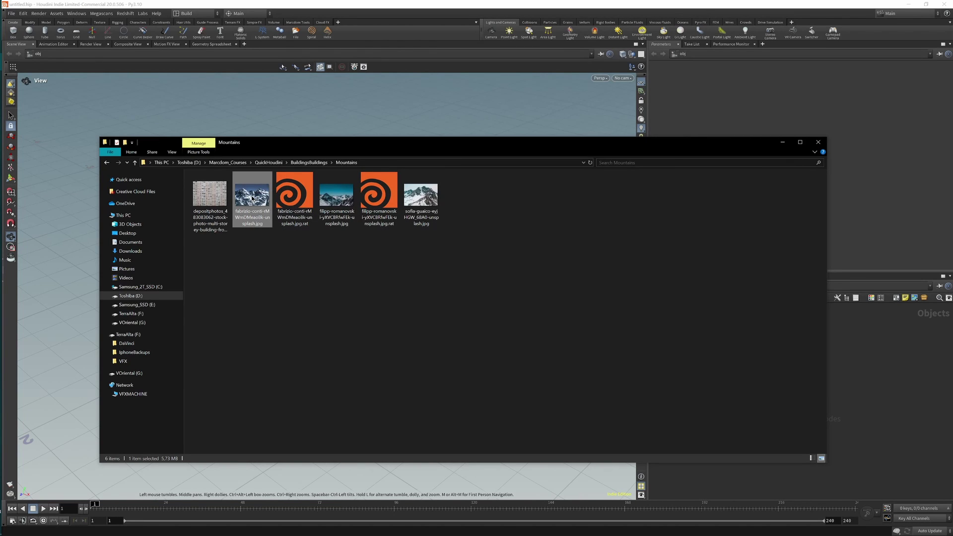
pyautogui.press('Return')
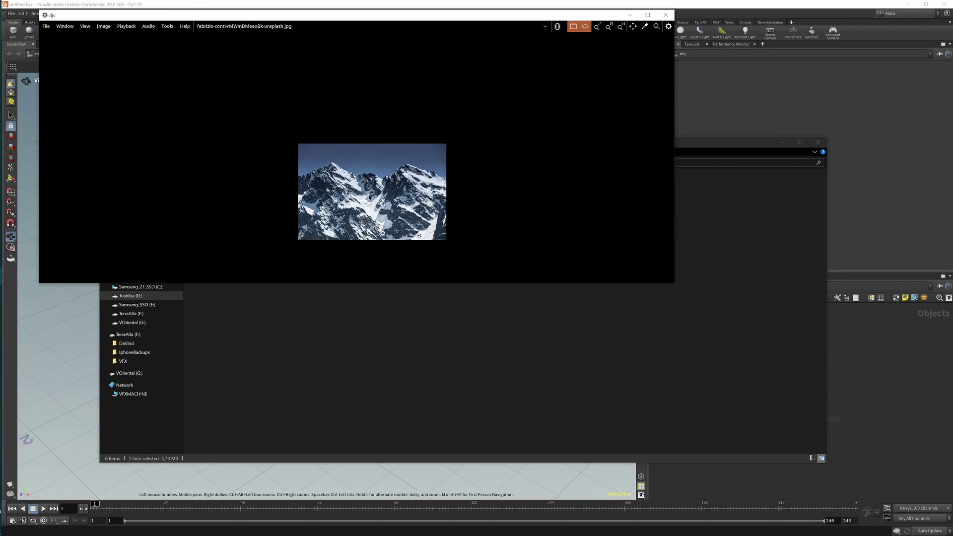
pyautogui.scroll(1, 333, 217)
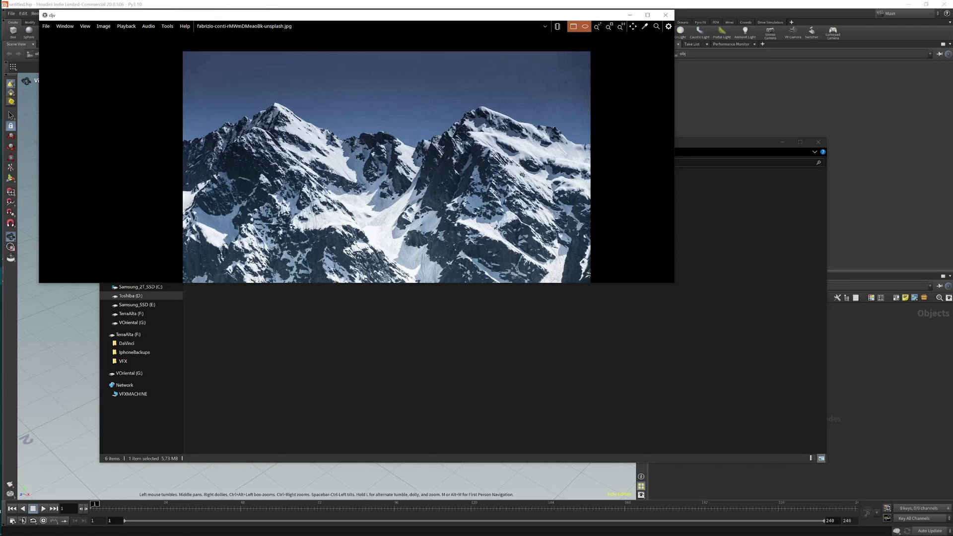
pyautogui.click(666, 15)
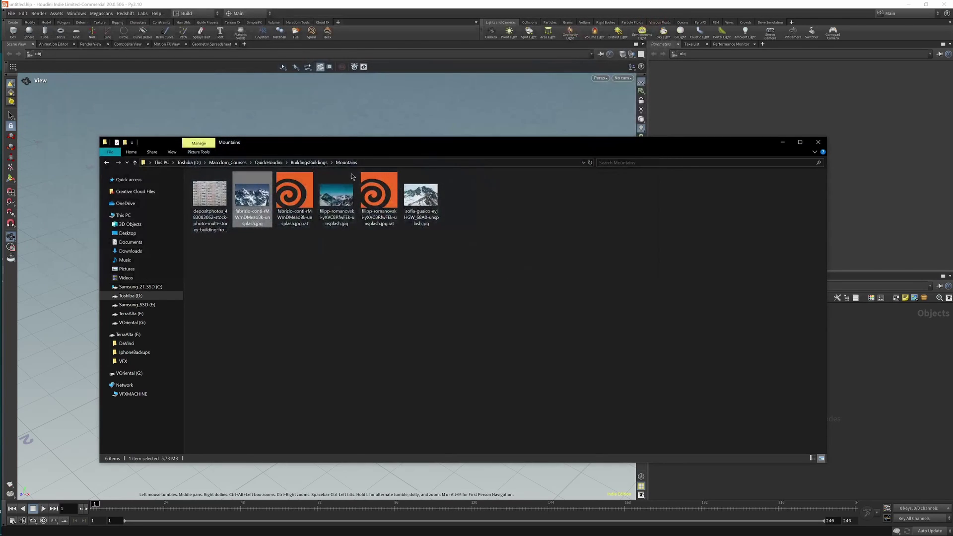
pyautogui.click(419, 202)
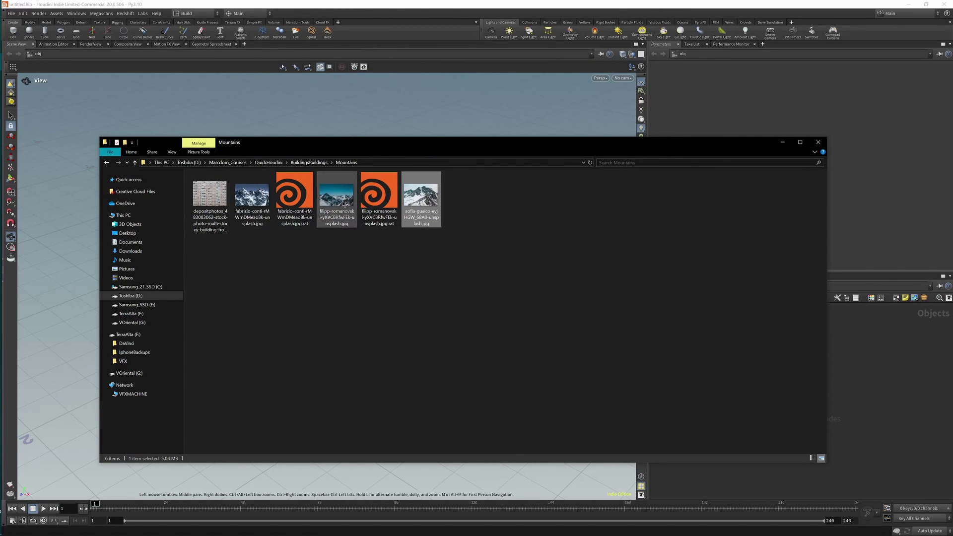
pyautogui.press('Return')
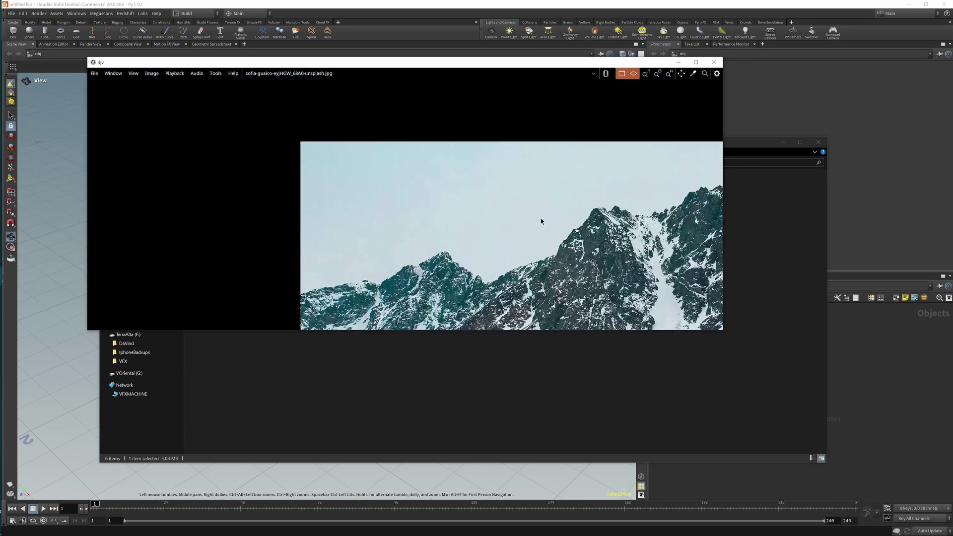
pyautogui.scroll(3, 424, 225)
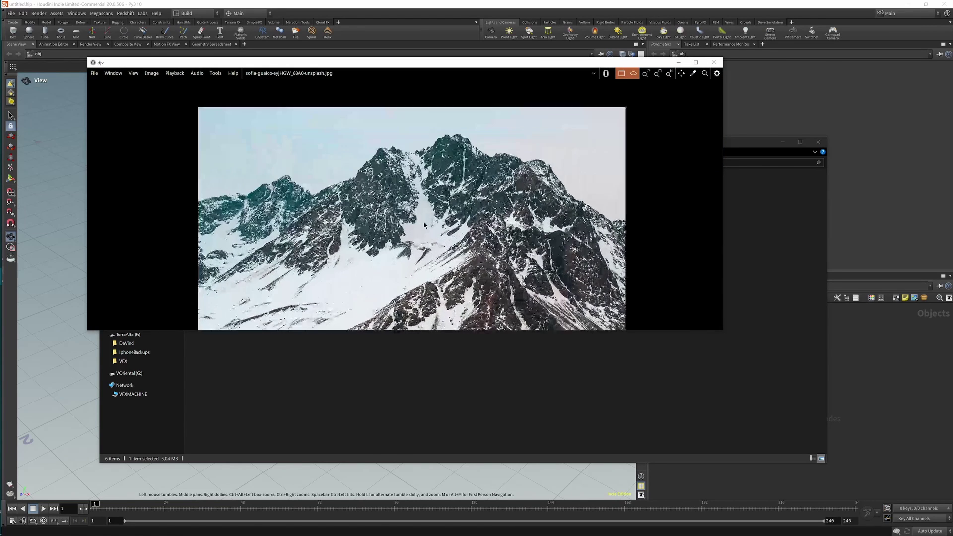
pyautogui.hotkey('alt', 'Tab')
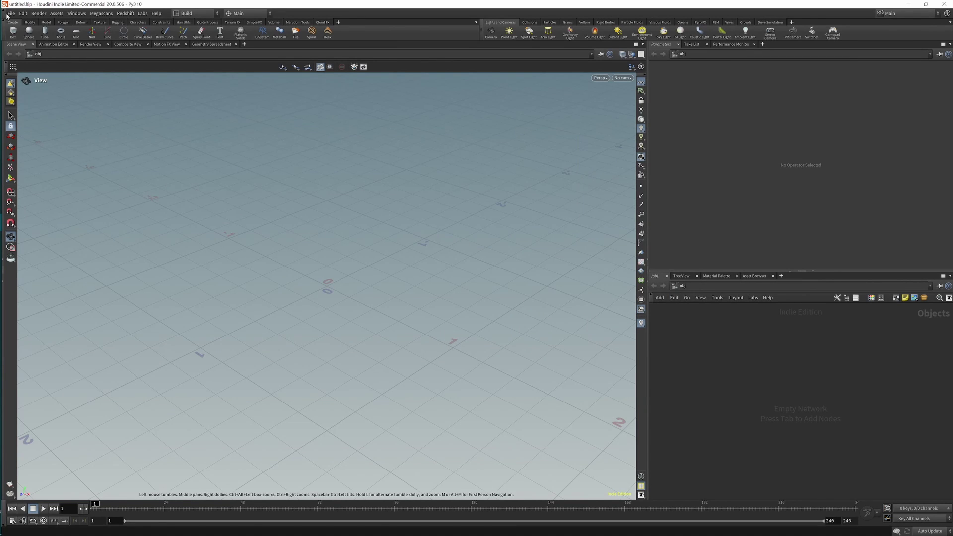
# Save the scene as QuickCamProjection_V001.hiplc.
pyautogui.click(10, 14)
pyautogui.click(27, 78)
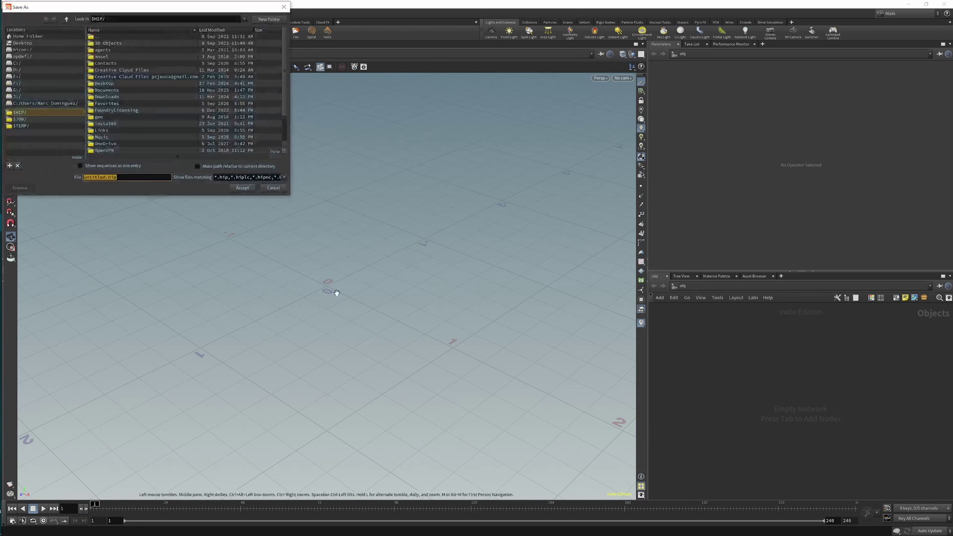
pyautogui.click(155, 178)
pyautogui.press('BackSpace')
pyautogui.press('BackSpace')
pyautogui.press('BackSpace')
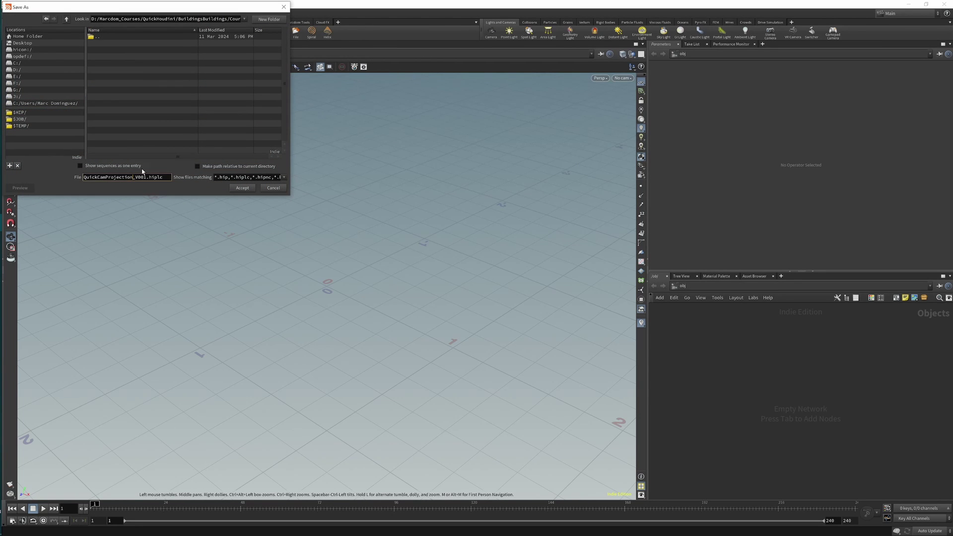
pyautogui.press('Return')
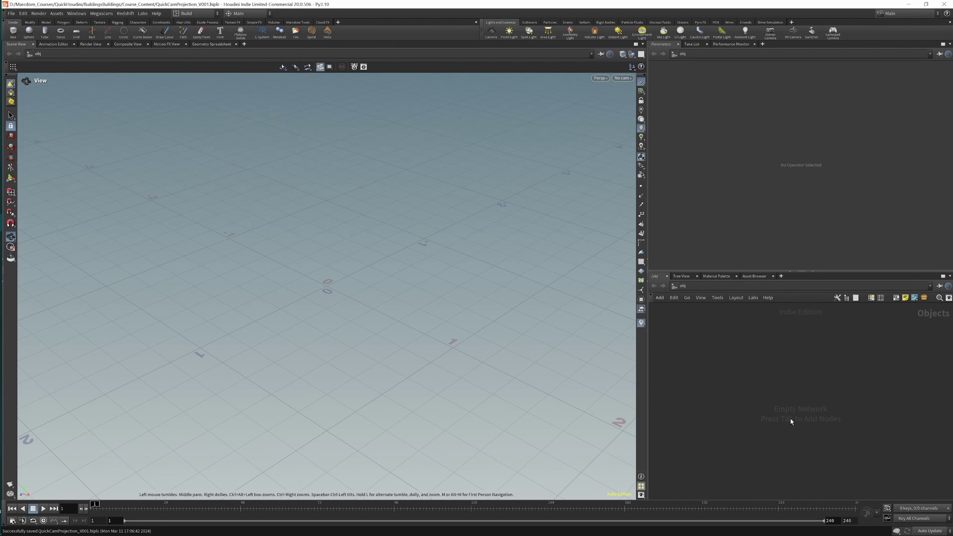
# Switch to the MarcdomVFX desktop layout and show the Terrain FX shelf.
pyautogui.click(192, 14)
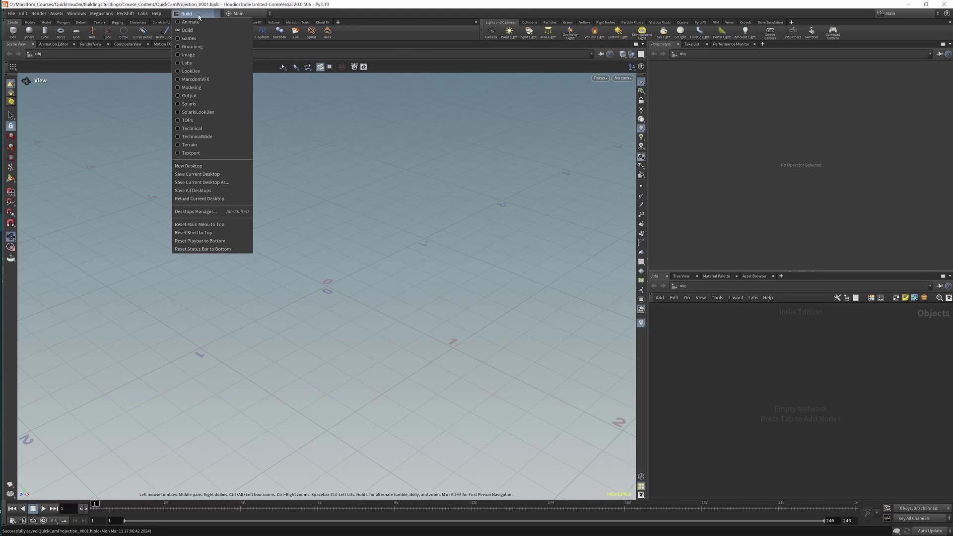
pyautogui.click(210, 81)
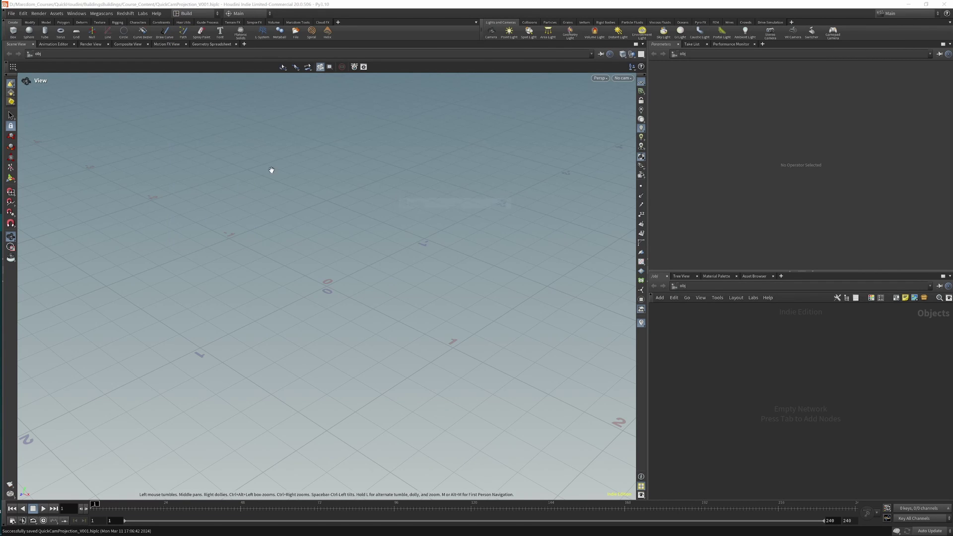
pyautogui.press('Tab')
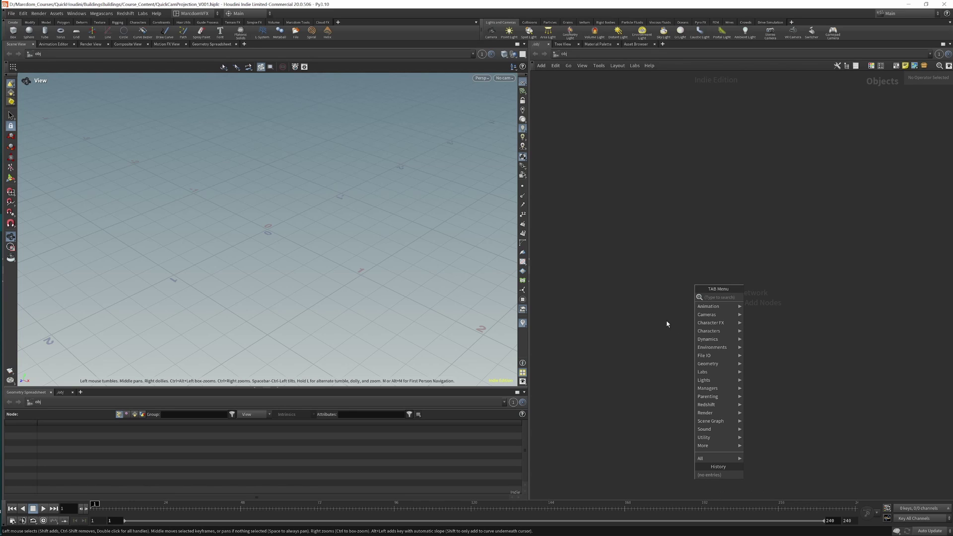
pyautogui.press('Escape')
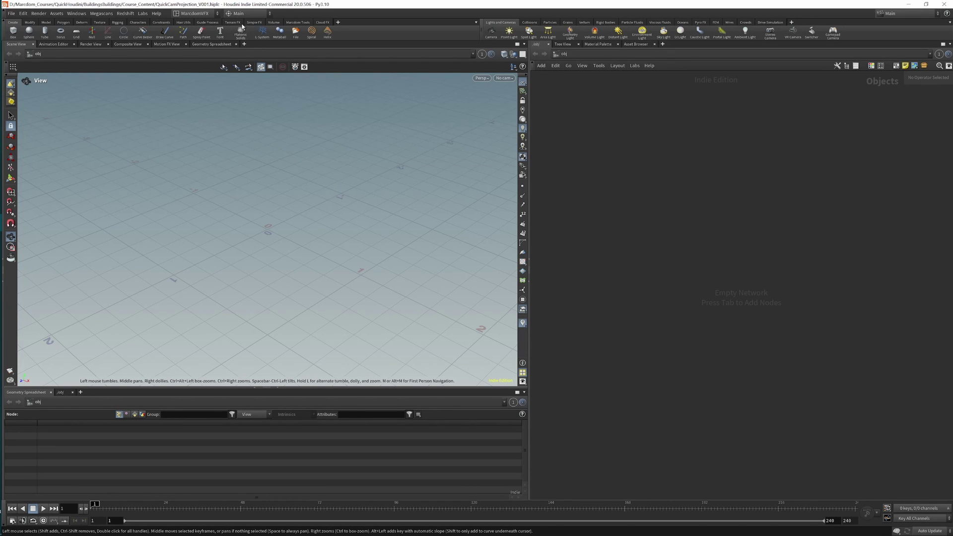
pyautogui.click(231, 22)
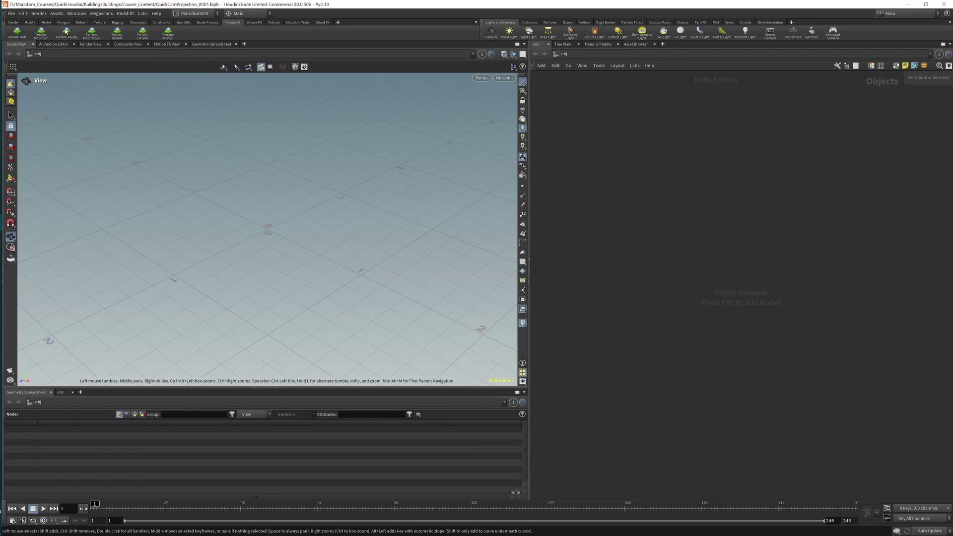
# Create a Terrain Valley network and view it from a lower angle.
pyautogui.click(66, 31)
pyautogui.press('Escape')
pyautogui.moveTo(296, 299)
pyautogui.mouseDown()
pyautogui.moveTo(412, 274)
pyautogui.moveTo(316, 344)
pyautogui.mouseUp()
pyautogui.press('Return')
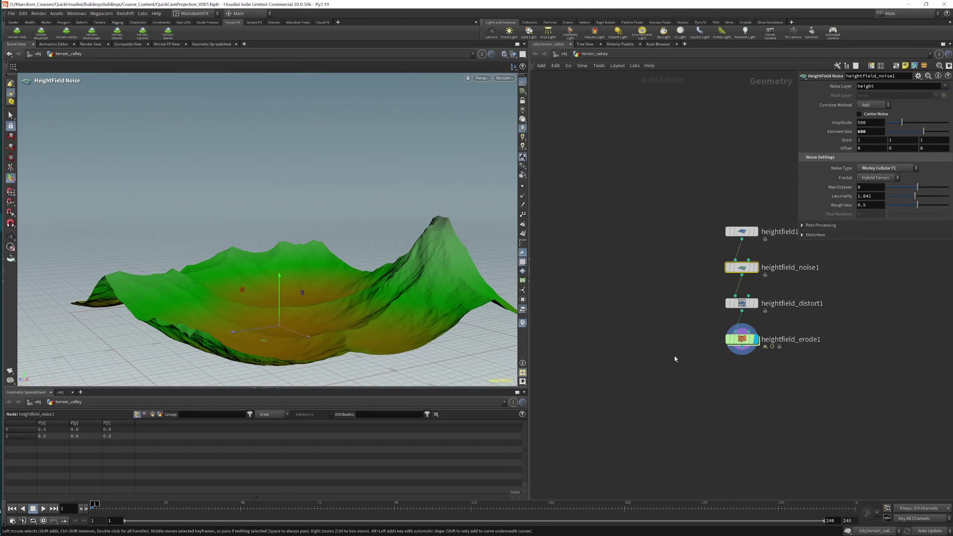
# Freeze heightfield_erode1 at frame 40 and turn off its height visualization.
pyautogui.click(772, 343)
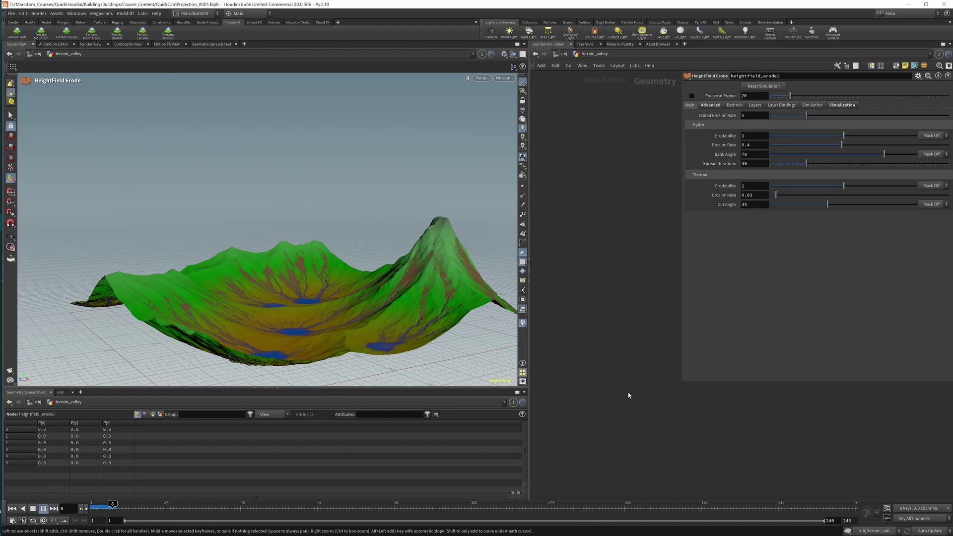
pyautogui.click(32, 509)
pyautogui.write('40')
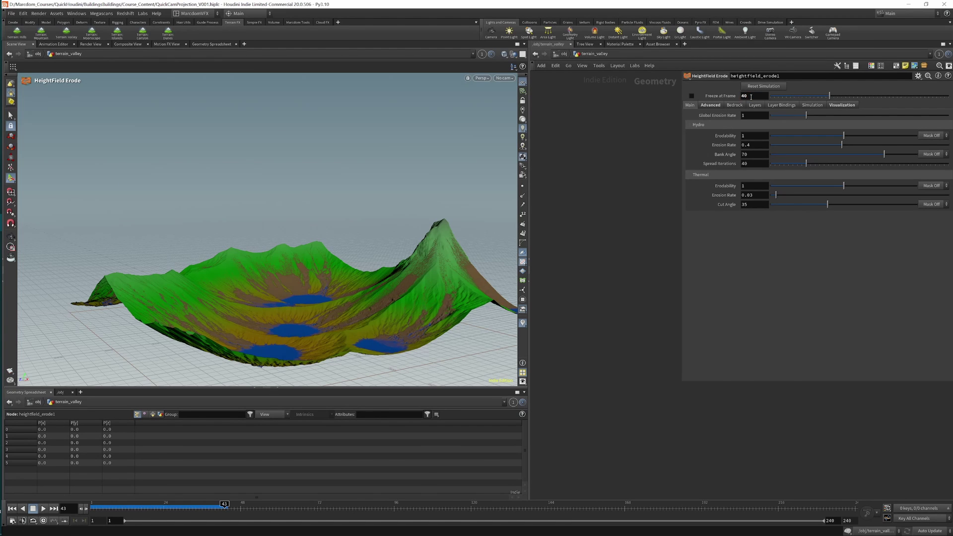
pyautogui.click(692, 96)
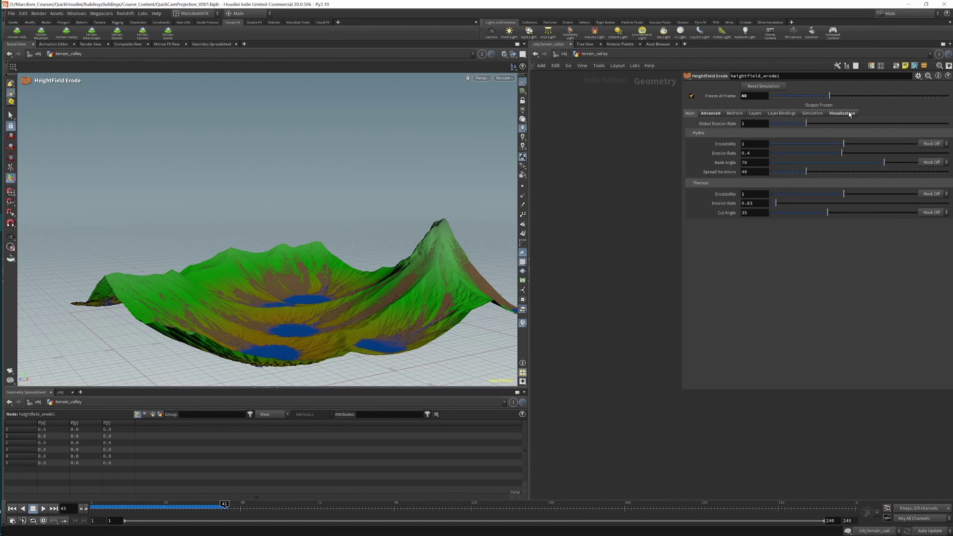
pyautogui.click(850, 113)
pyautogui.click(743, 123)
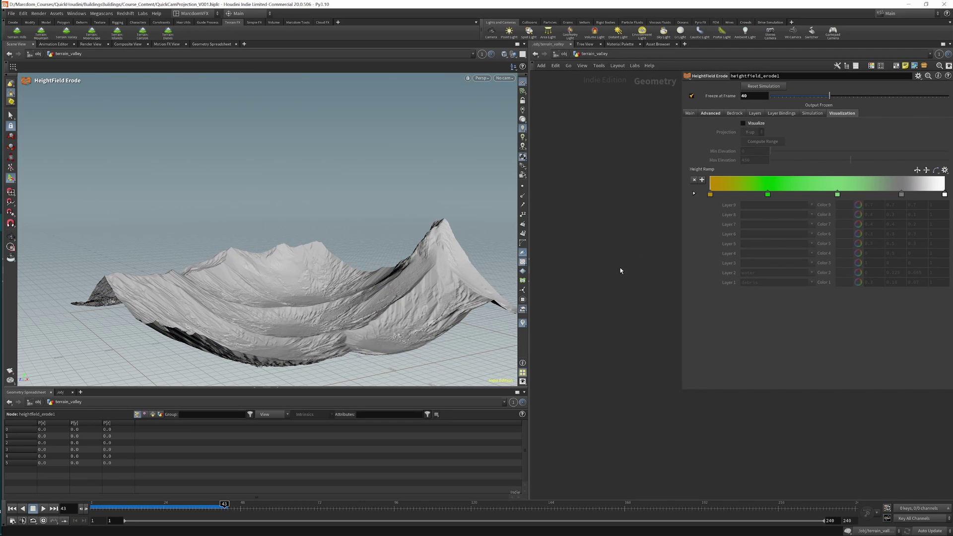
pyautogui.press('h')
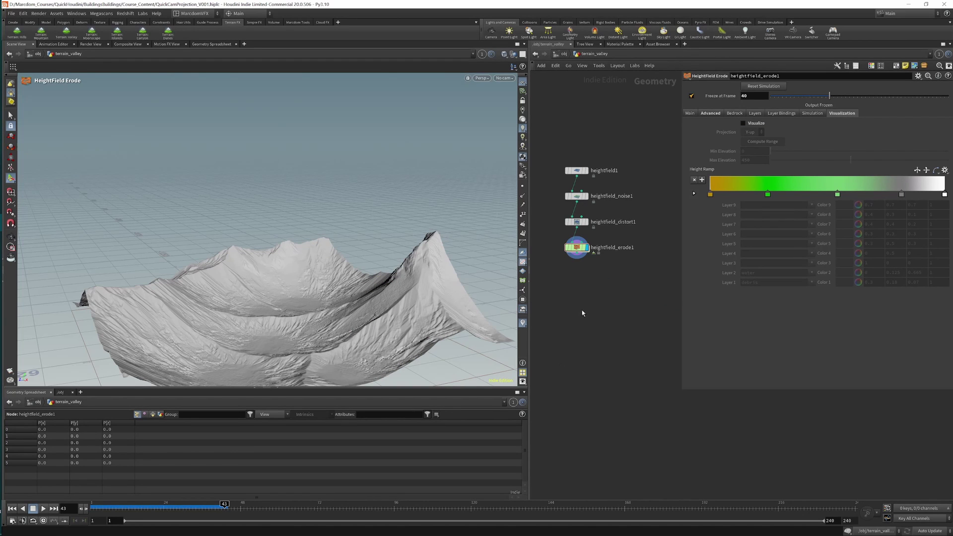
# Add a Convert HeightField node wired below heightfield_erode1.
pyautogui.press('Tab')
pyautogui.write('convert')
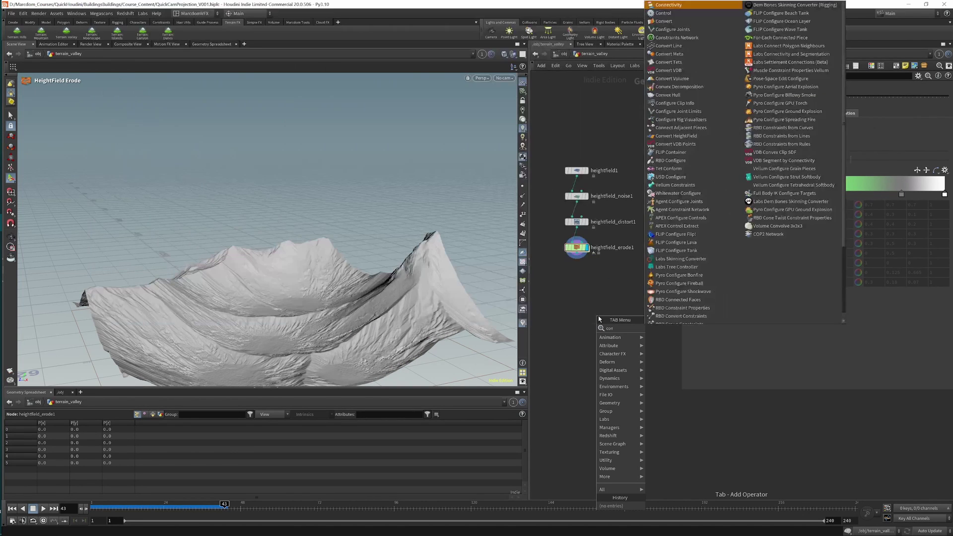
pyautogui.press('Down')
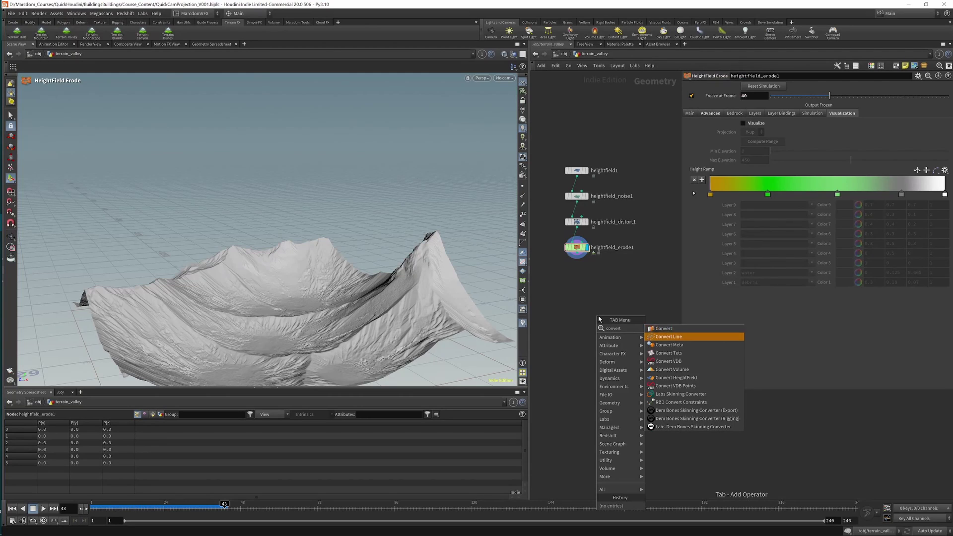
pyautogui.press('Down')
pyautogui.press('Down')
pyautogui.press('Down')
pyautogui.press('Down')
pyautogui.press('Return')
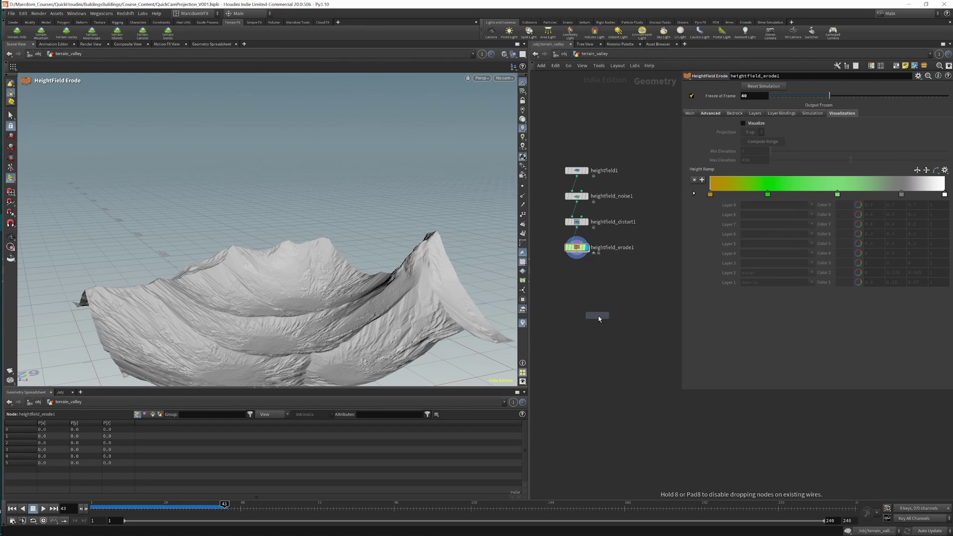
pyautogui.click(577, 271)
pyautogui.moveTo(577, 268); pyautogui.dragTo(577, 254)
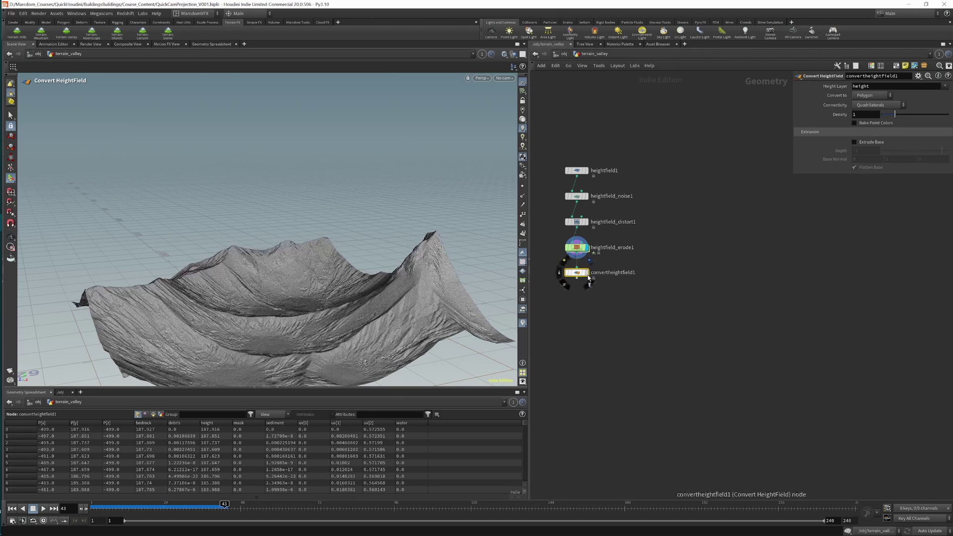
# View the converted terrain mesh smooth shaded with wireframe, close to the peak.
pyautogui.moveTo(308, 314)
pyautogui.mouseDown(button='middle')
pyautogui.moveTo(389, 303)
pyautogui.moveTo(368, 322)
pyautogui.mouseUp(button='middle')
pyautogui.rightClick(500, 89)
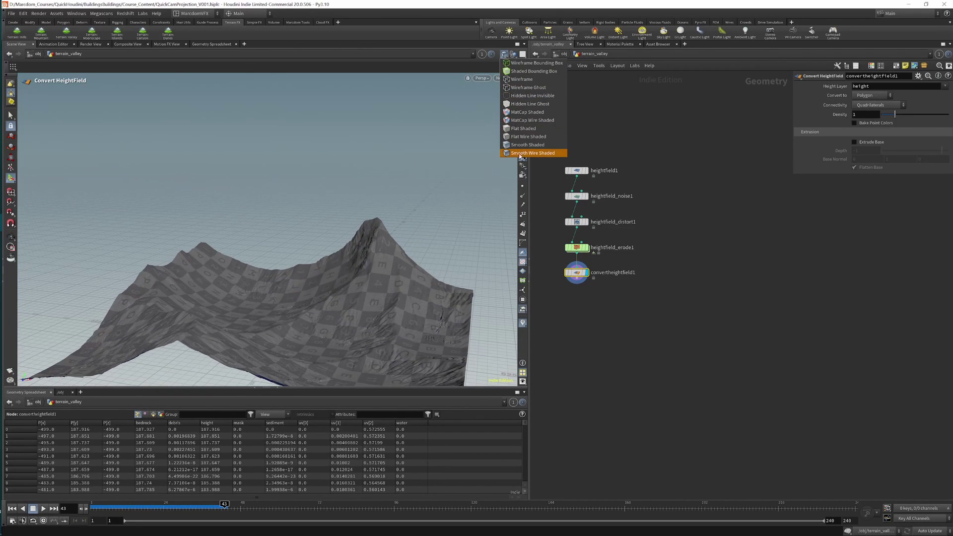
pyautogui.click(521, 153)
pyautogui.moveTo(496, 223)
pyautogui.mouseDown()
pyautogui.moveTo(482, 274)
pyautogui.moveTo(347, 335)
pyautogui.moveTo(223, 334)
pyautogui.moveTo(271, 356)
pyautogui.moveTo(466, 304)
pyautogui.mouseUp()
pyautogui.press('Return')
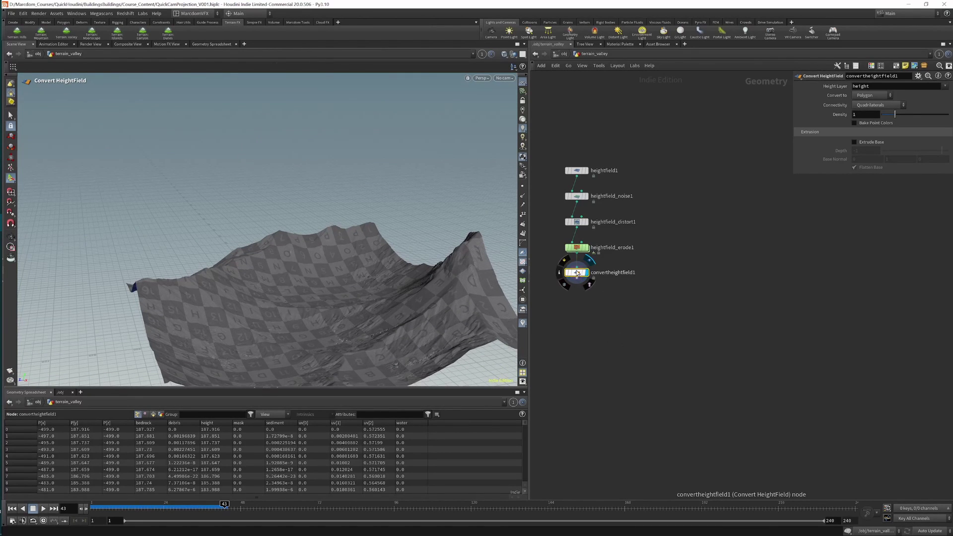
# Move convertheightfield1 down and pick a HeightField Resample node.
pyautogui.moveTo(577, 276); pyautogui.dragTo(577, 304)
pyautogui.press('Tab')
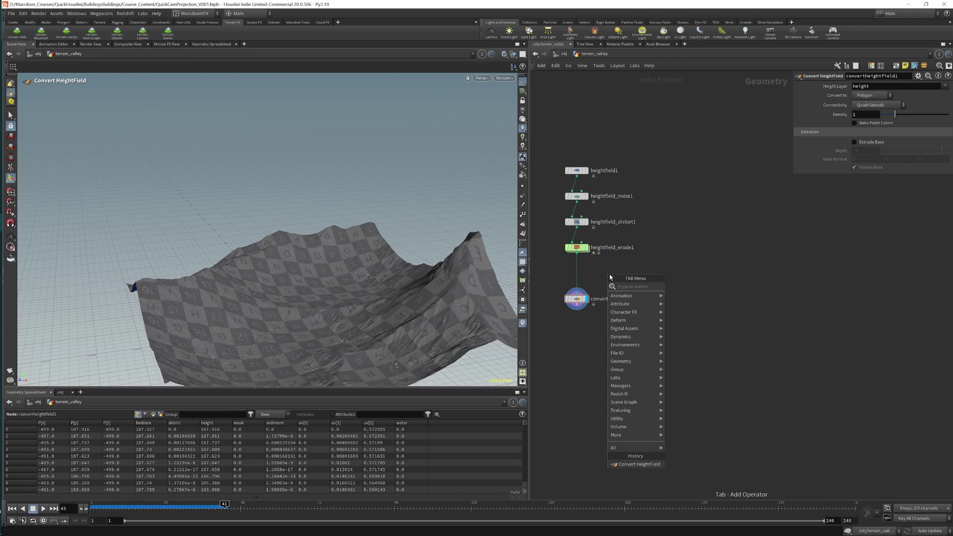
pyautogui.write('hfresa')
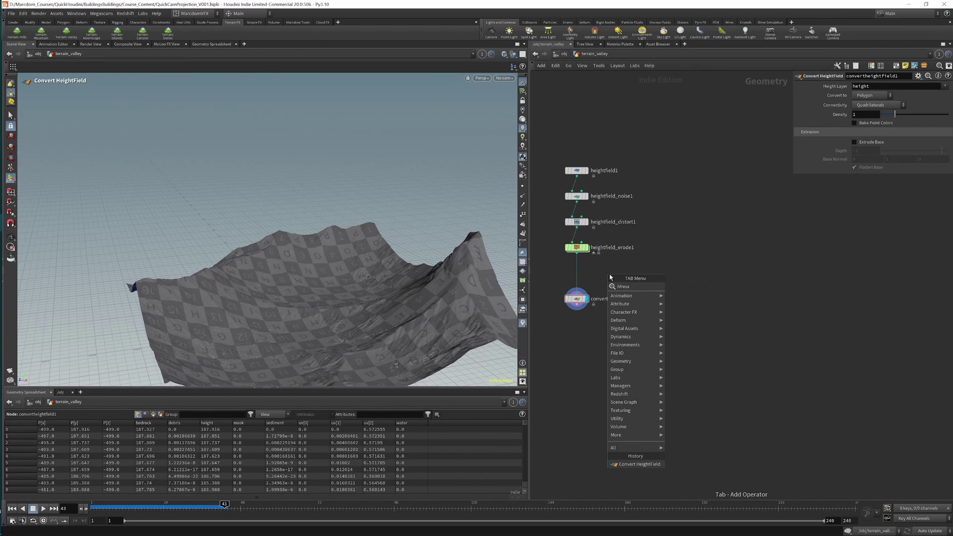
pyautogui.press('Return')
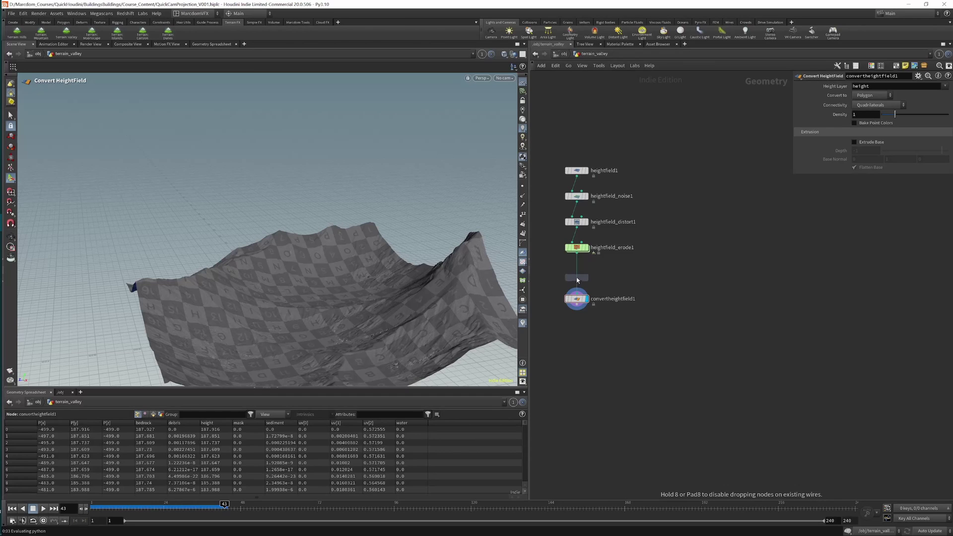
# Insert heightfield_resample1 between erode and convert at resolution scale 1.5, comparing via bypass.
pyautogui.click(576, 276)
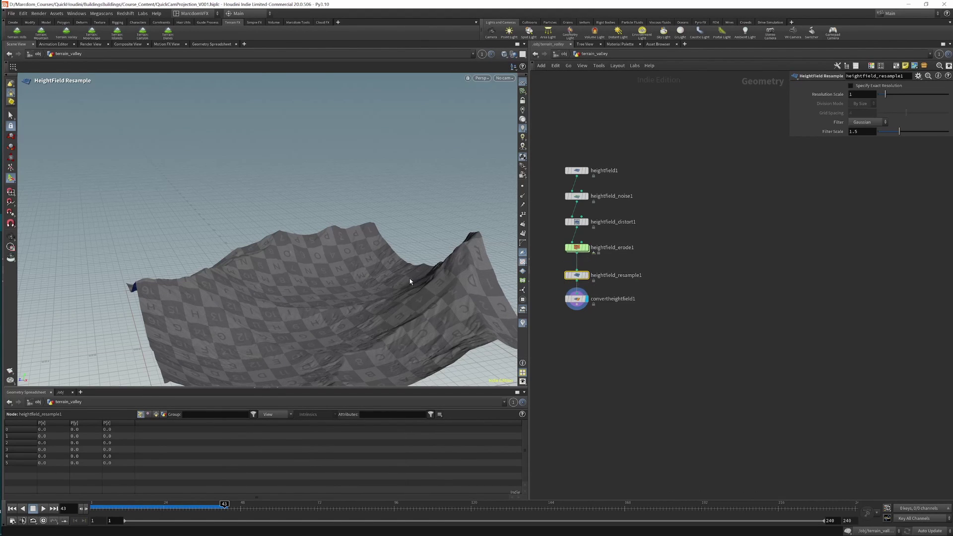
pyautogui.keyDown('alt'); pyautogui.moveTo(372, 319); pyautogui.dragTo(390, 304); pyautogui.keyUp('alt')
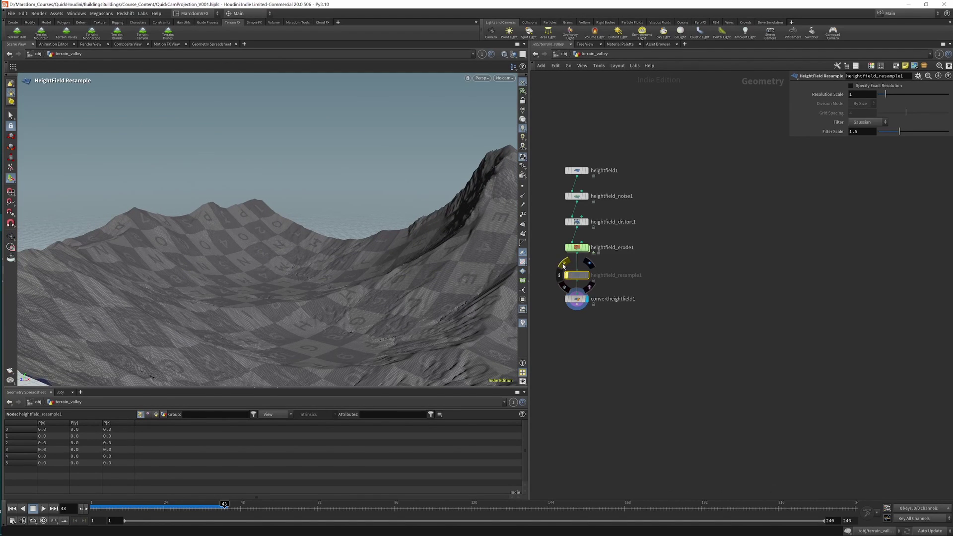
pyautogui.click(564, 264)
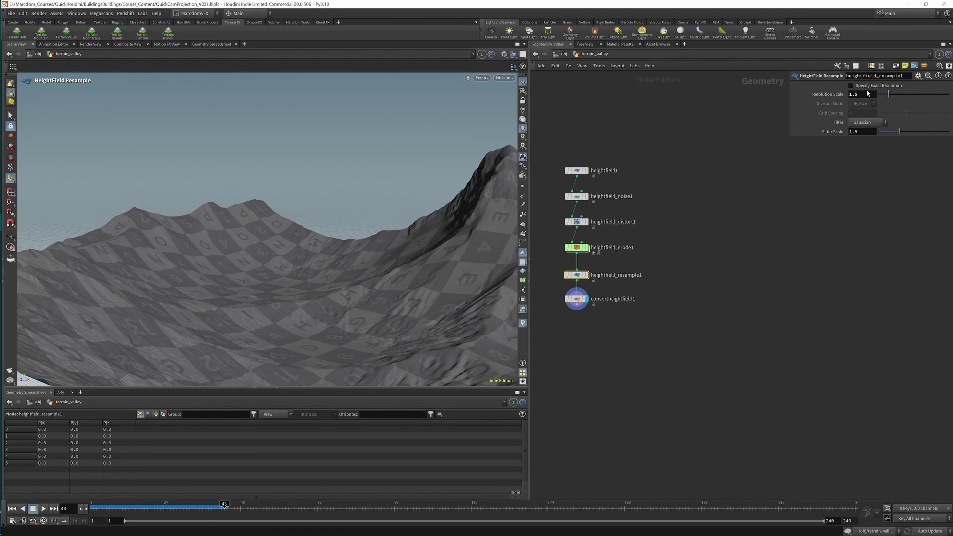
pyautogui.click(578, 300)
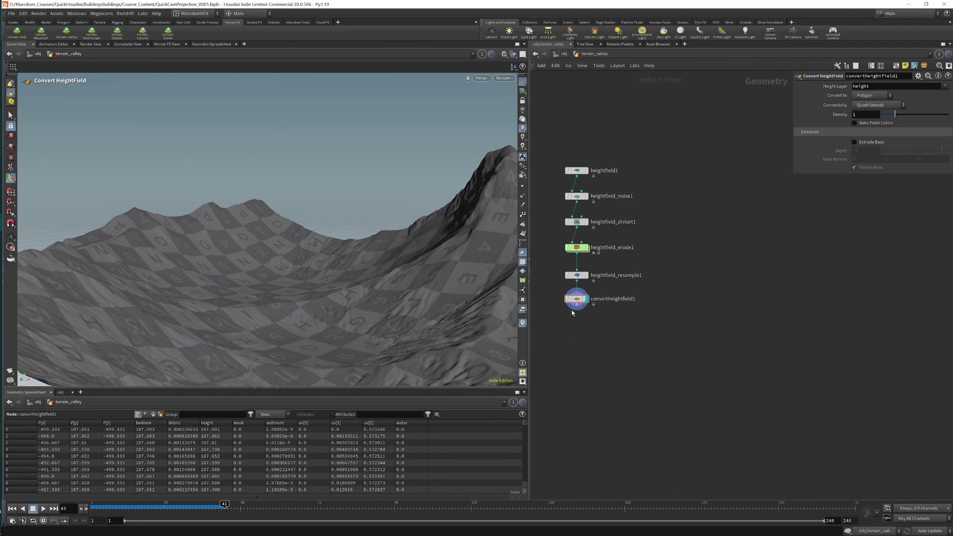
# Add a Transform below convertheightfield1 with uniform scale 0.01, named HOU_Scale.
pyautogui.press('Tab')
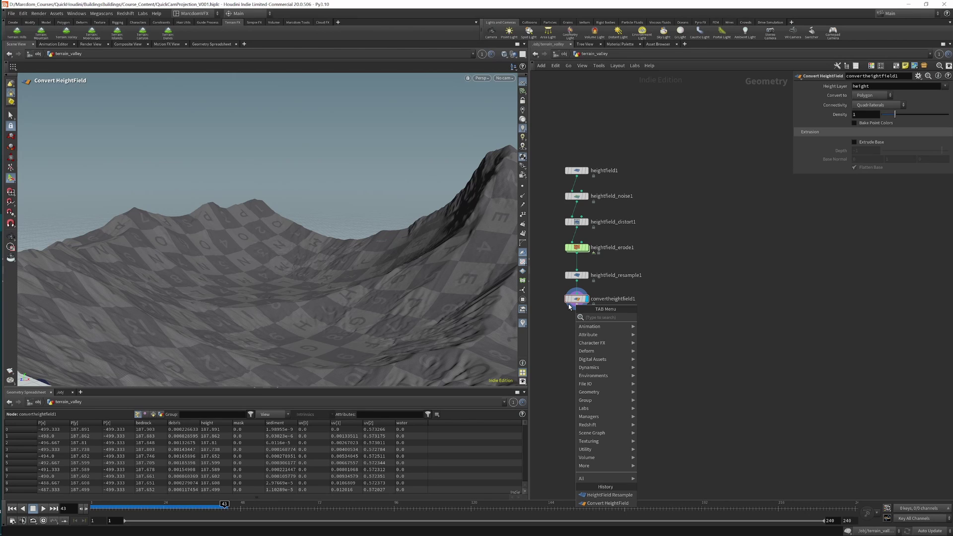
pyautogui.write('transf')
pyautogui.press('Return')
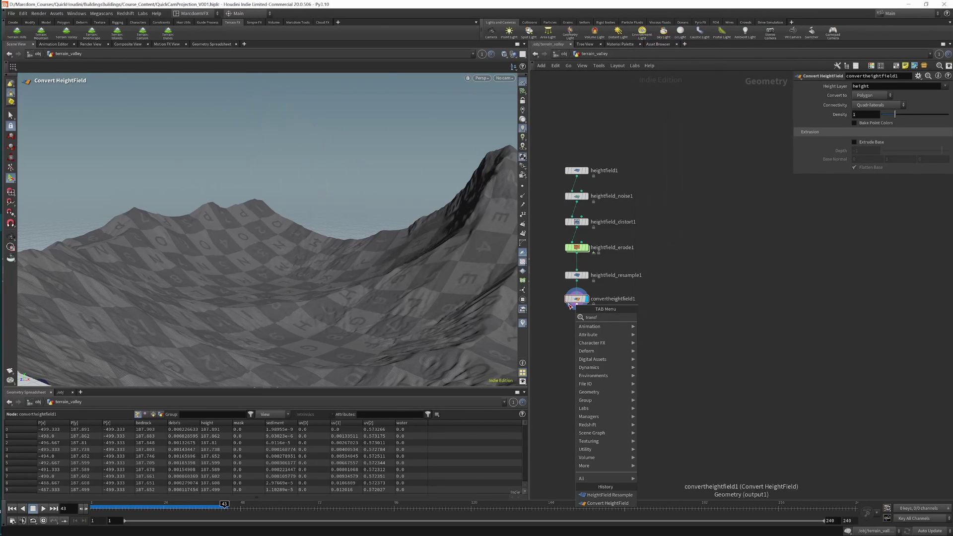
pyautogui.click(576, 321)
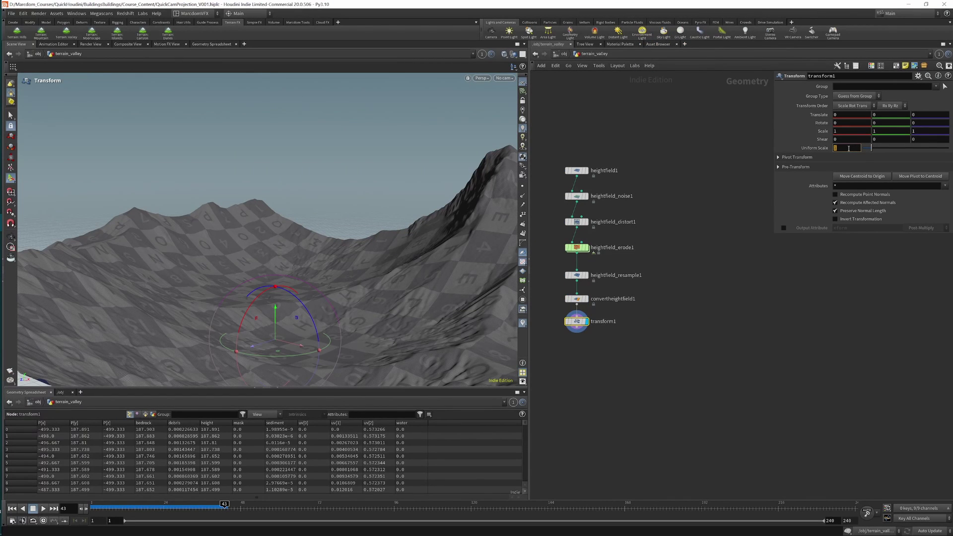
pyautogui.write('0.01')
pyautogui.press('Return')
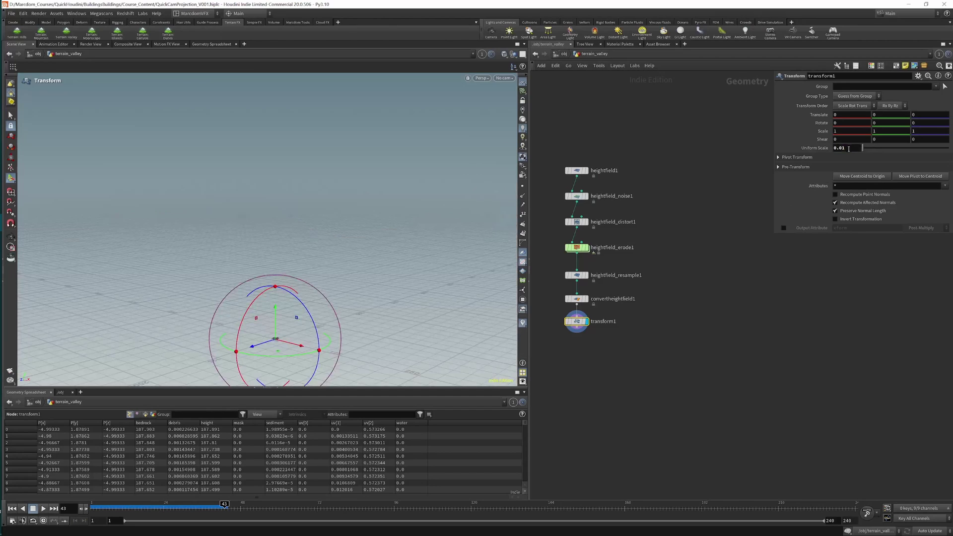
pyautogui.doubleClick(608, 323)
pyautogui.write('le')
pyautogui.press('Return')
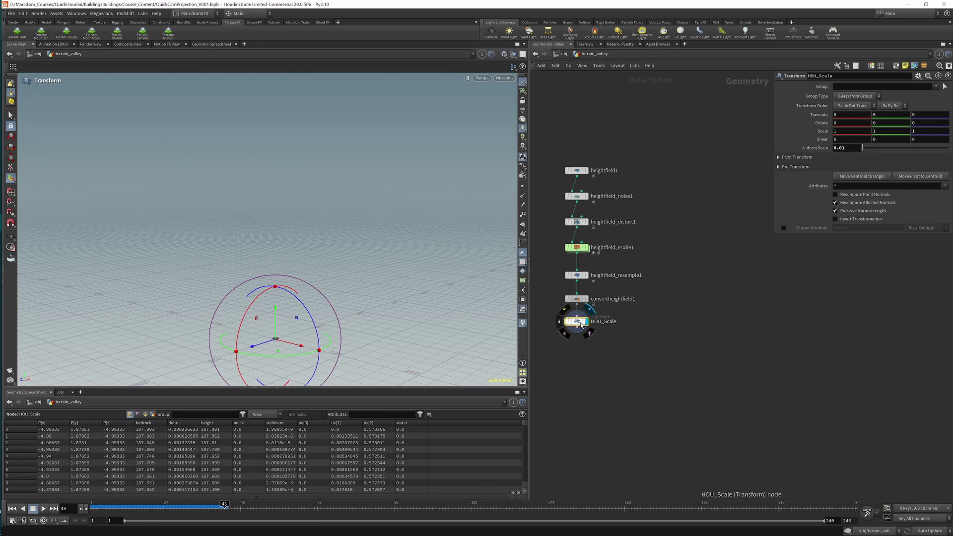
# Frame and orbit the scaled terrain to see the valley wall.
pyautogui.hotkey('space', 'f')
pyautogui.moveTo(233, 281)
pyautogui.mouseDown()
pyautogui.moveTo(340, 276)
pyautogui.moveTo(251, 298)
pyautogui.moveTo(196, 287)
pyautogui.moveTo(361, 267)
pyautogui.moveTo(373, 255)
pyautogui.moveTo(454, 266)
pyautogui.moveTo(376, 284)
pyautogui.mouseUp()
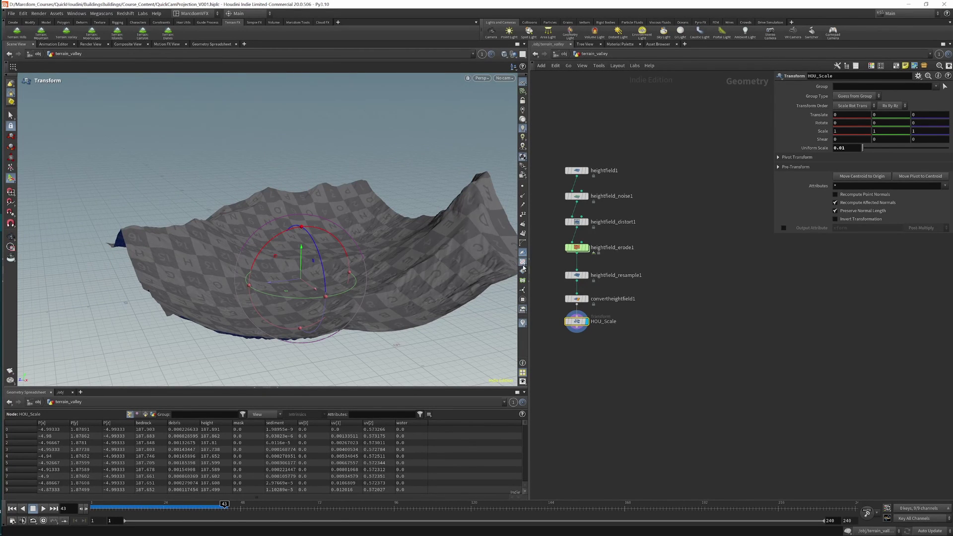
pyautogui.moveTo(422, 270)
pyautogui.mouseDown()
pyautogui.moveTo(368, 274)
pyautogui.moveTo(400, 272)
pyautogui.moveTo(398, 251)
pyautogui.moveTo(427, 273)
pyautogui.moveTo(426, 287)
pyautogui.mouseUp()
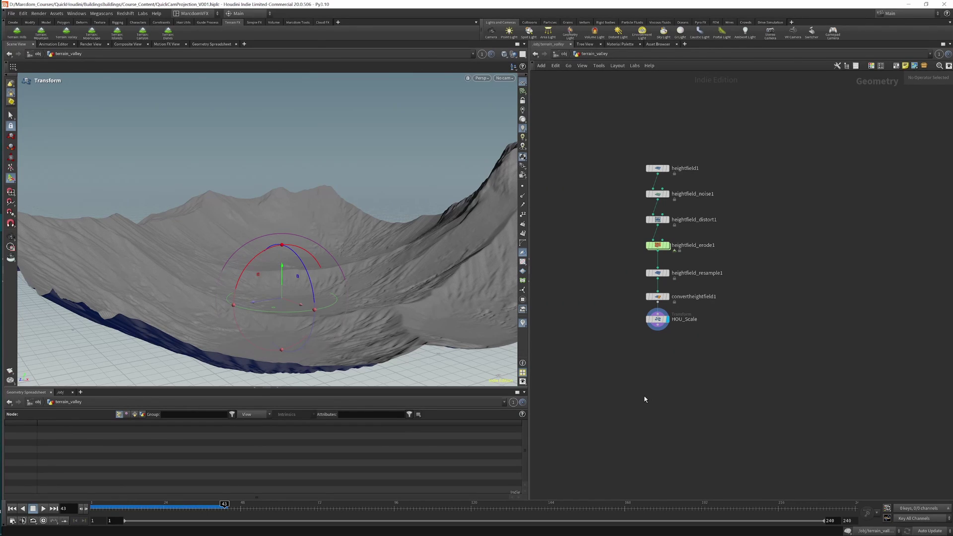
# Paste ShotCam at object level below terrain_valley and look through it.
pyautogui.press('u')
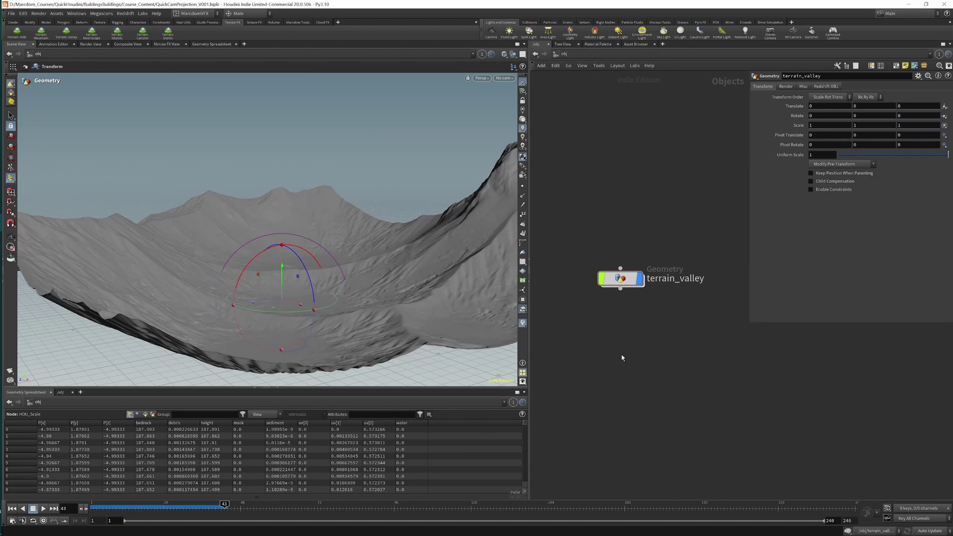
pyautogui.moveTo(368, 266)
pyautogui.keyDown('alt'); pyautogui.mouseDown()
pyautogui.moveTo(387, 308)
pyautogui.moveTo(378, 317)
pyautogui.mouseUp(); pyautogui.keyUp('alt')
pyautogui.hotkey('ctrl', 'v')
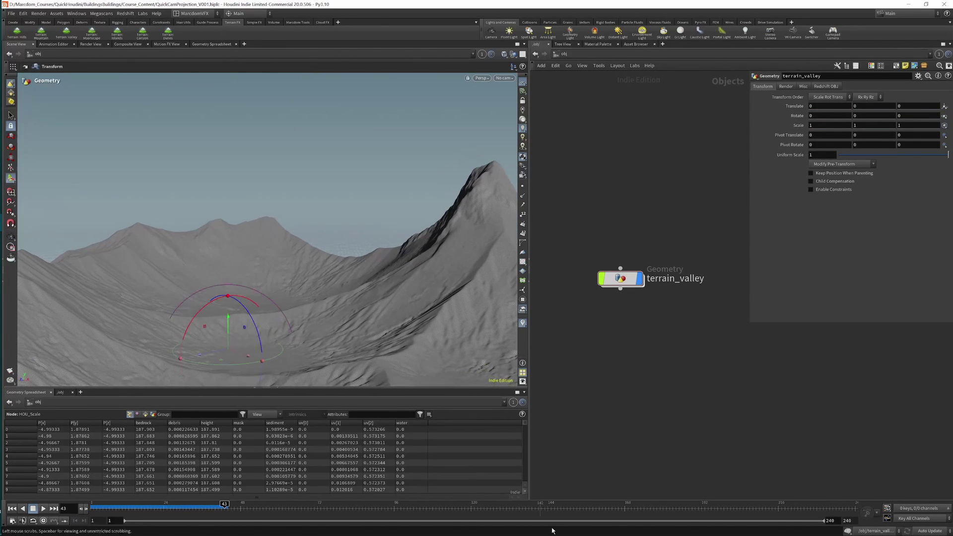
pyautogui.moveTo(597, 361); pyautogui.dragTo(623, 332)
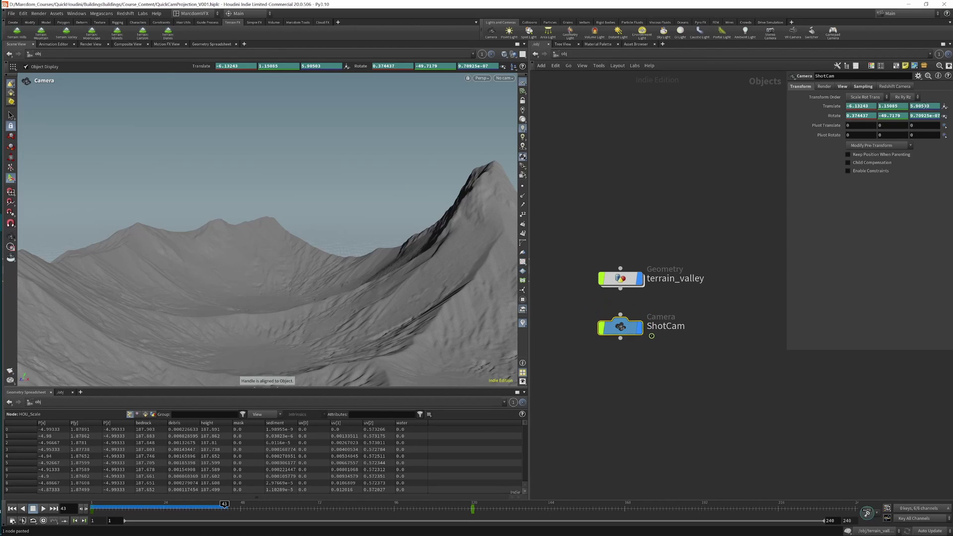
pyautogui.click(797, 87)
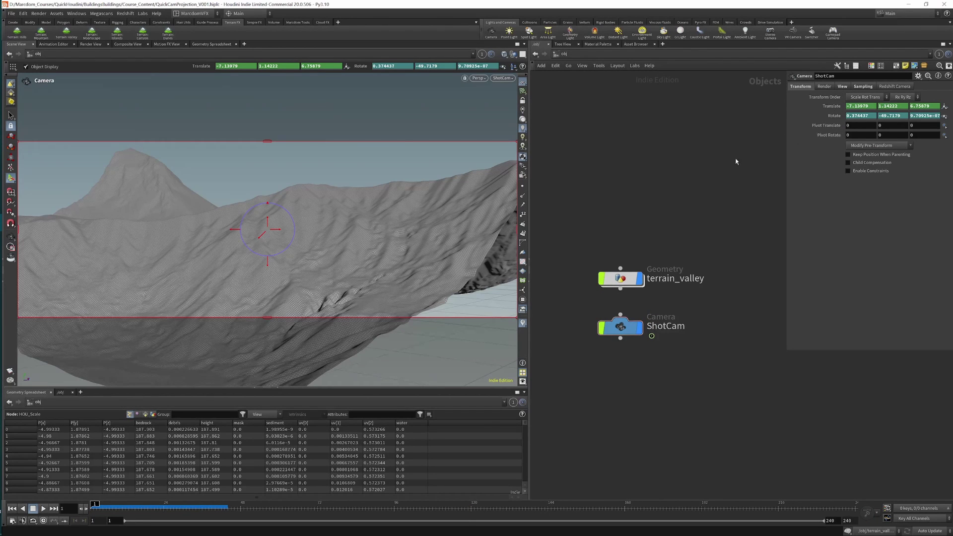
# Play the timeline from frame 1 to preview the ShotCam move.
pyautogui.press('Up')
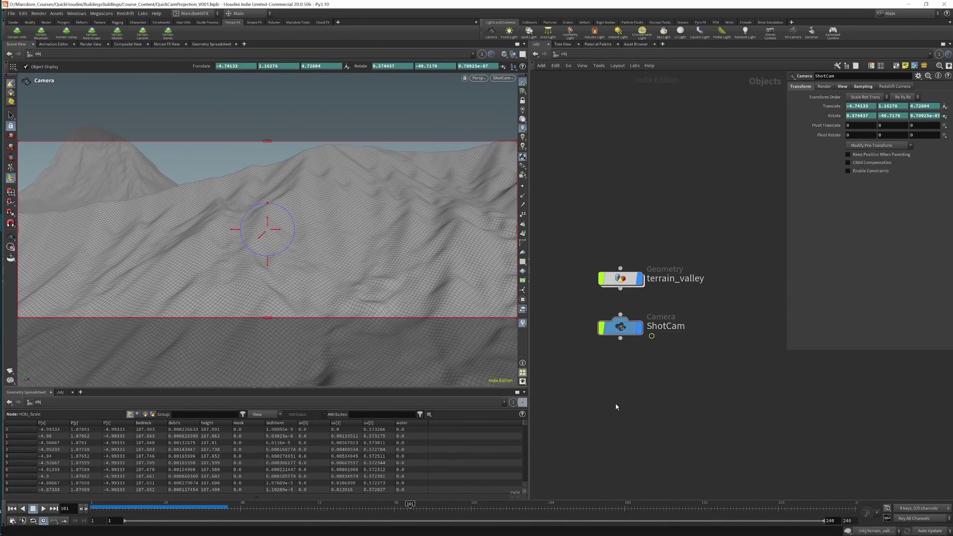
pyautogui.hotkey('ctrl', 'Left')
pyautogui.press('Up')
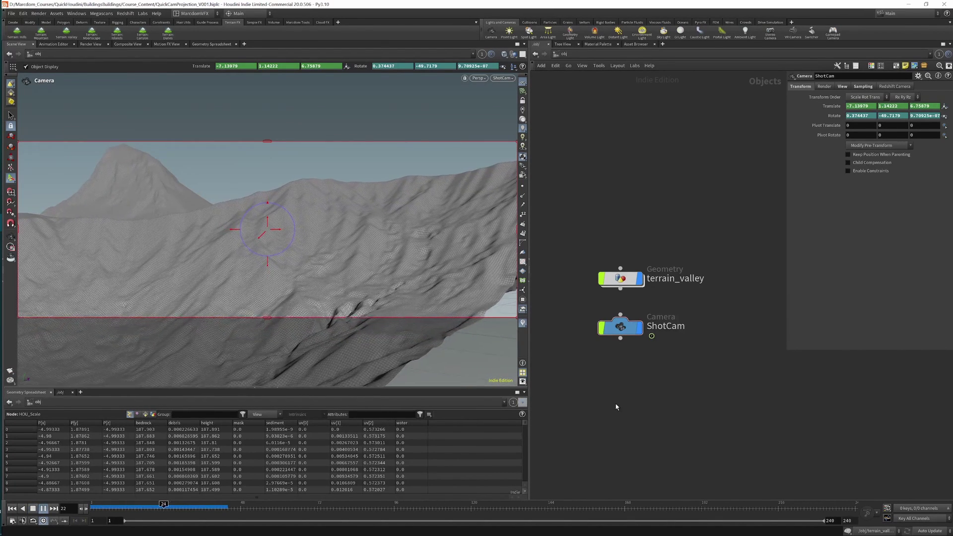
pyautogui.hotkey('ctrl', 'Left')
# Inside terrain_valley, add a displayed Transform named Xform below HOU_Scale rotating Y -89.
pyautogui.doubleClick(628, 284)
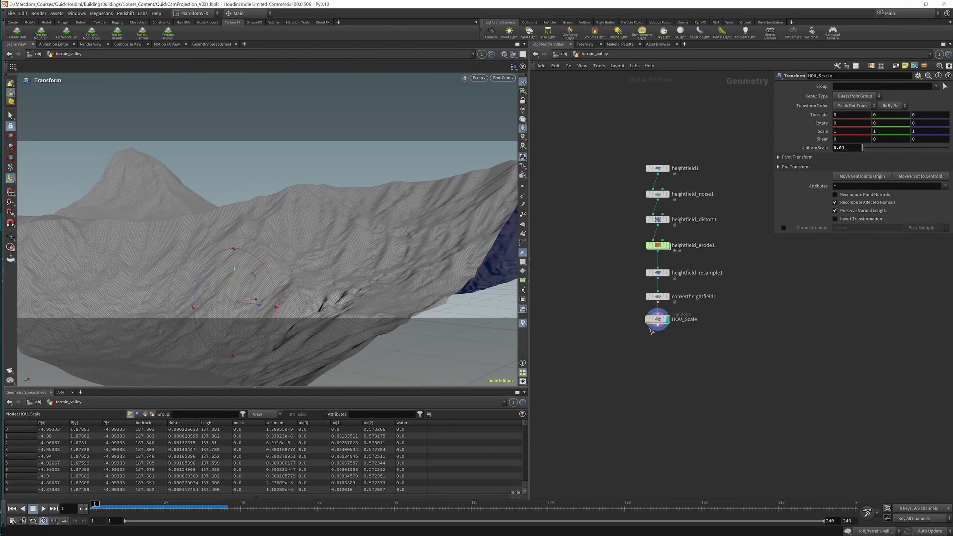
pyautogui.press('Tab')
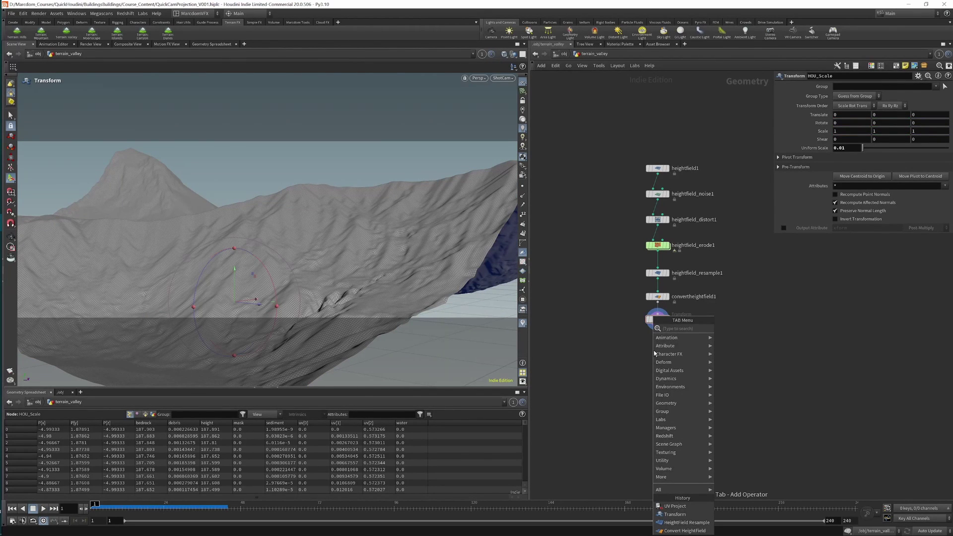
pyautogui.click(752, 89)
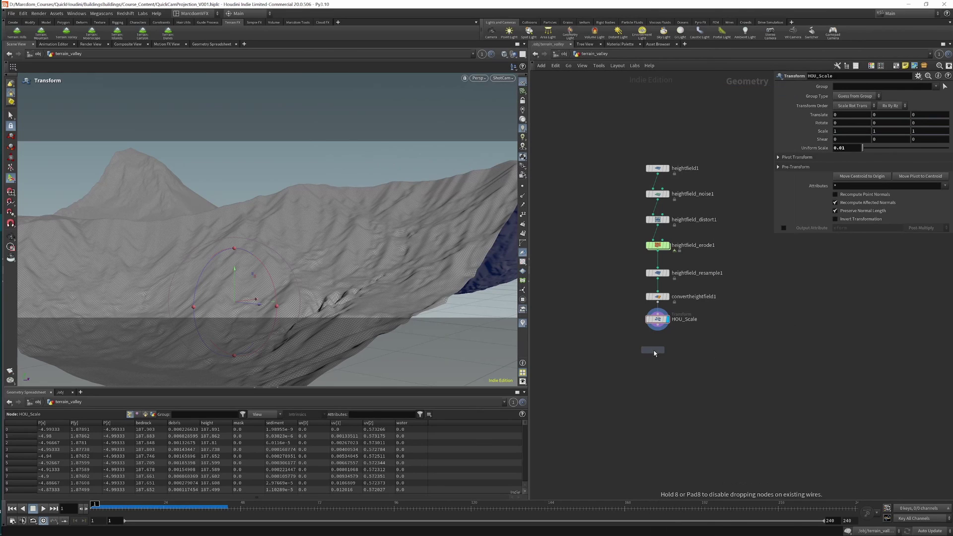
pyautogui.click(654, 353)
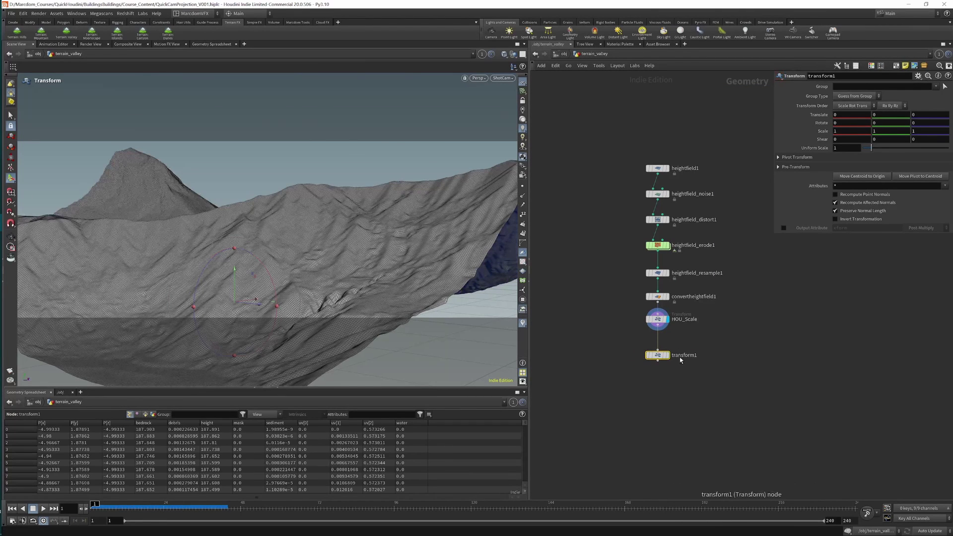
pyautogui.doubleClick(681, 357)
pyautogui.write('xf')
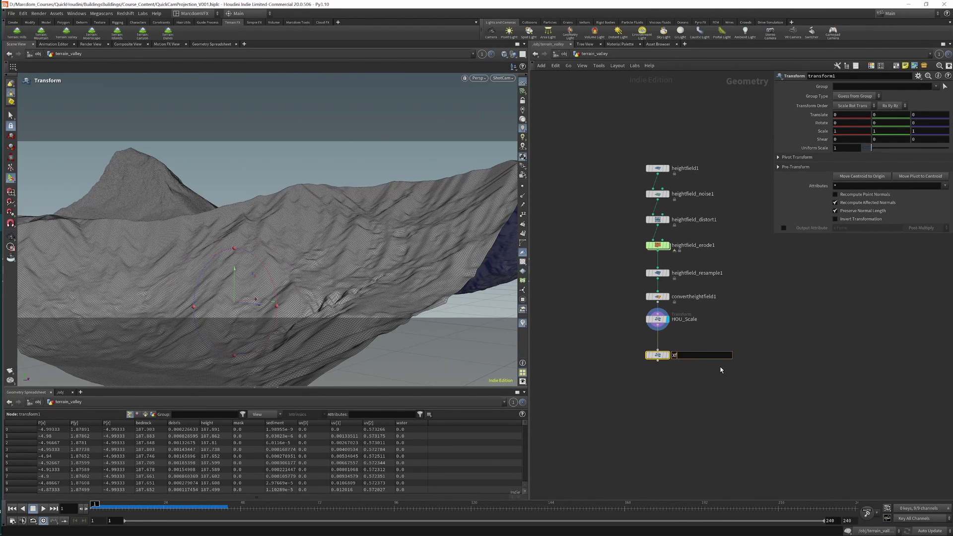
pyautogui.write('orm')
pyautogui.press('Return')
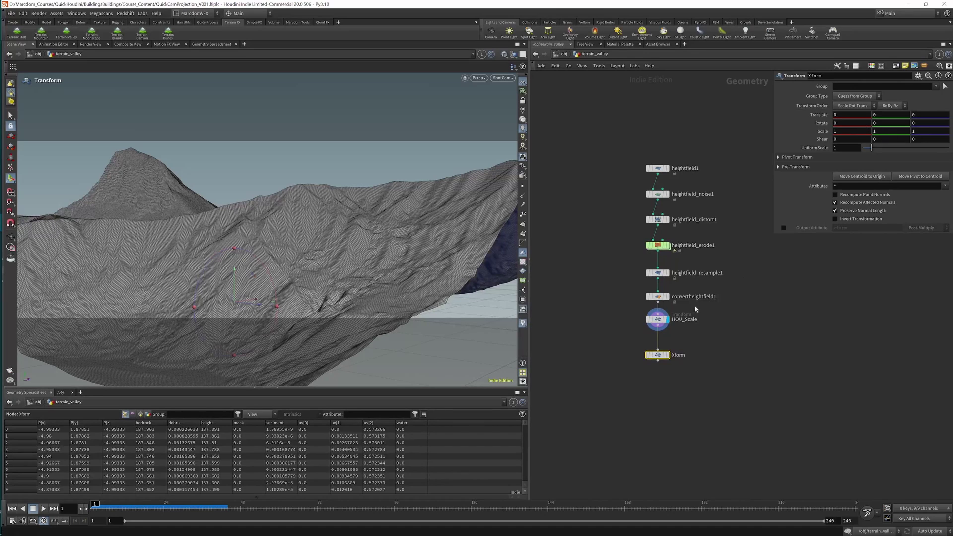
pyautogui.click(666, 355)
pyautogui.write('-85')
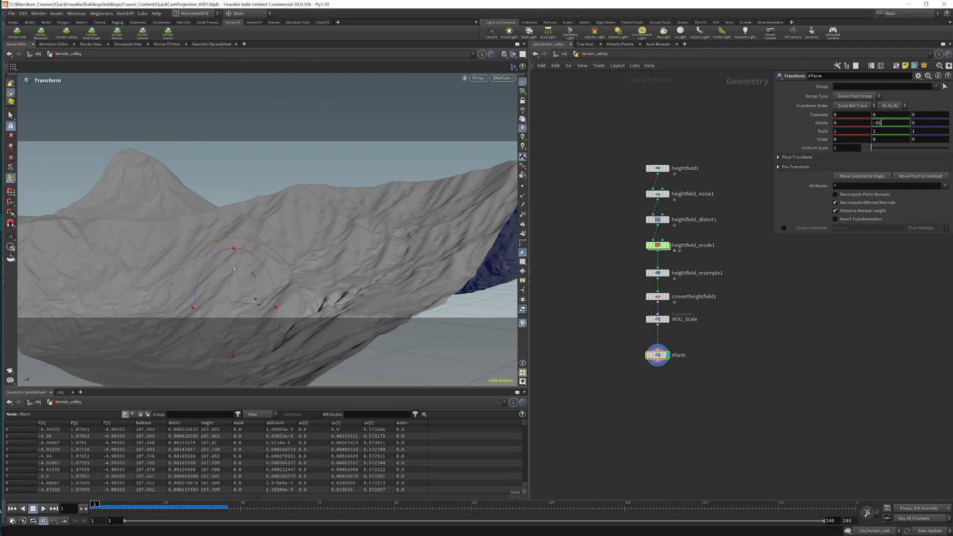
pyautogui.press('Return')
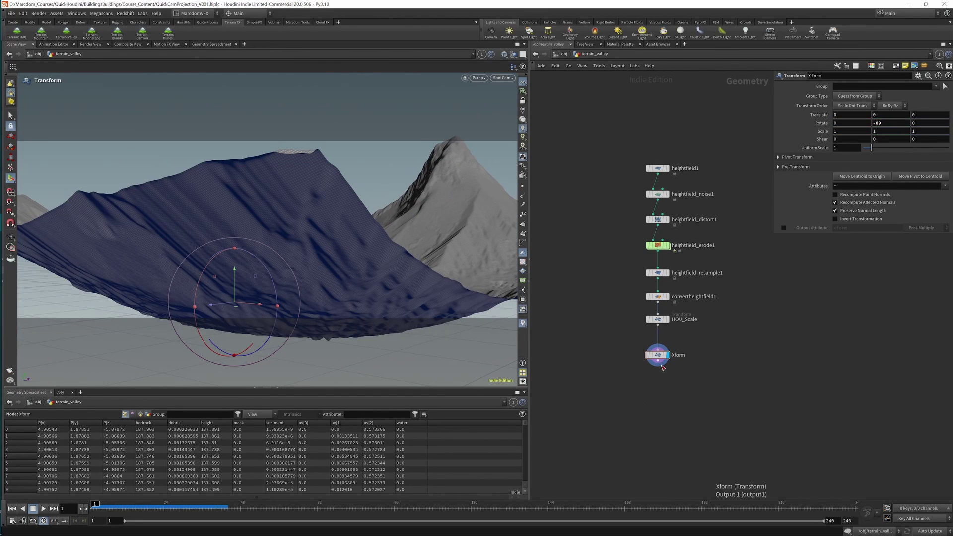
pyautogui.moveTo(656, 358); pyautogui.dragTo(656, 344)
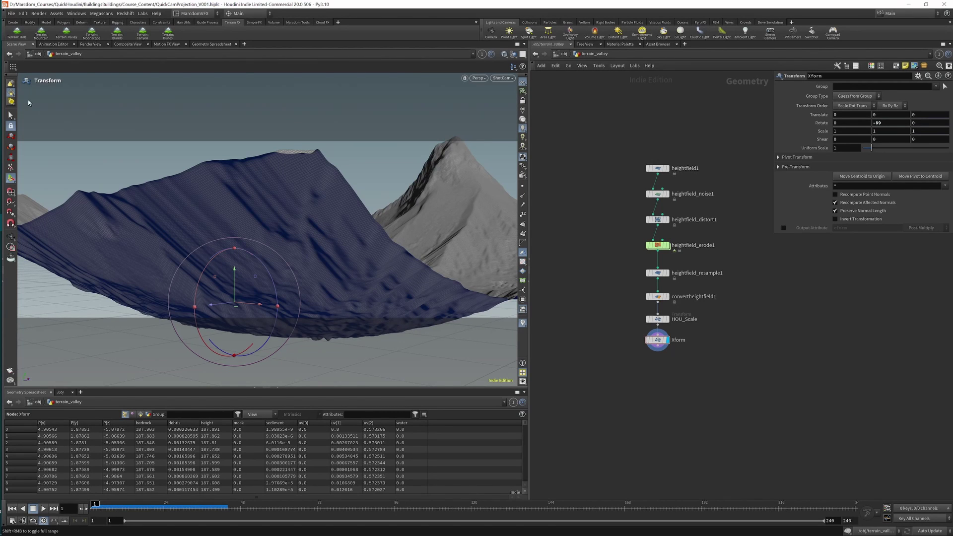
# Add a Soft Transform node to the terrain after Xform.
pyautogui.rightClick(12, 94)
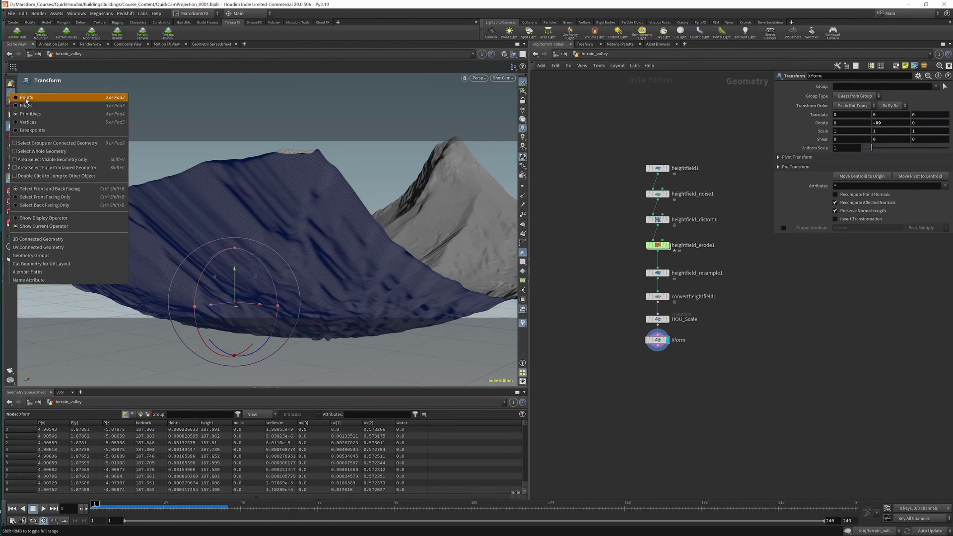
pyautogui.click(26, 99)
pyautogui.click(11, 116)
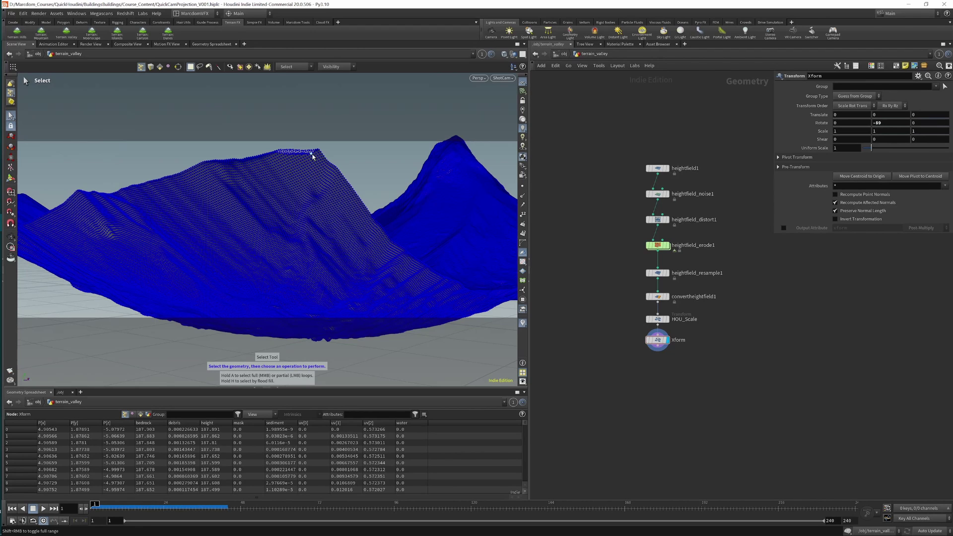
pyautogui.press('Tab')
pyautogui.write('sof')
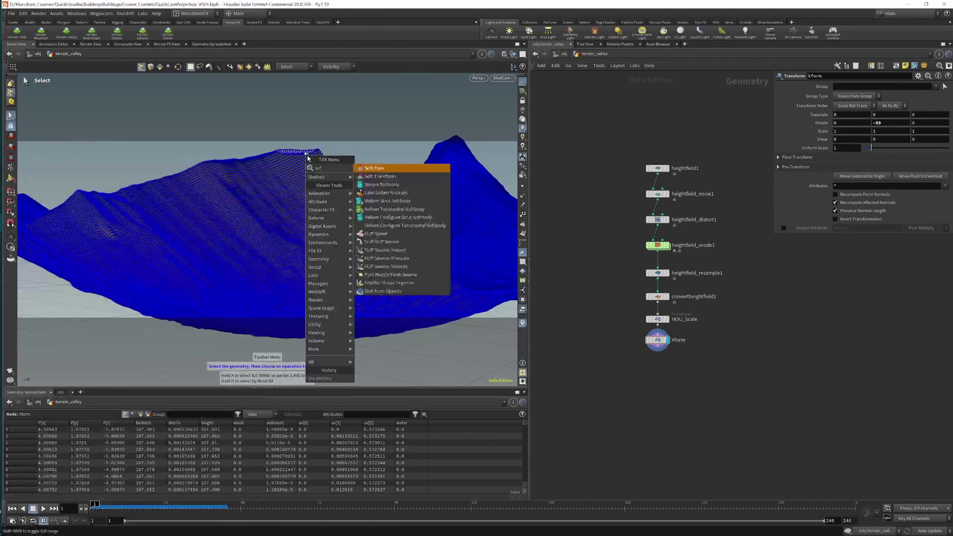
pyautogui.write('ttransf')
pyautogui.press('Return')
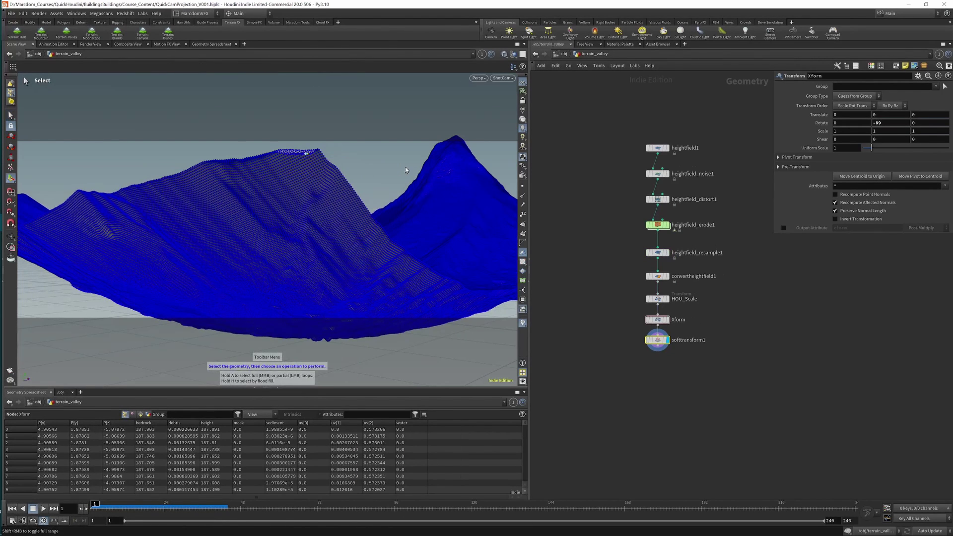
# Pull the terrain peak down 1.26 with a soft radius of 6.6.
pyautogui.moveTo(922, 175); pyautogui.dragTo(948, 175)
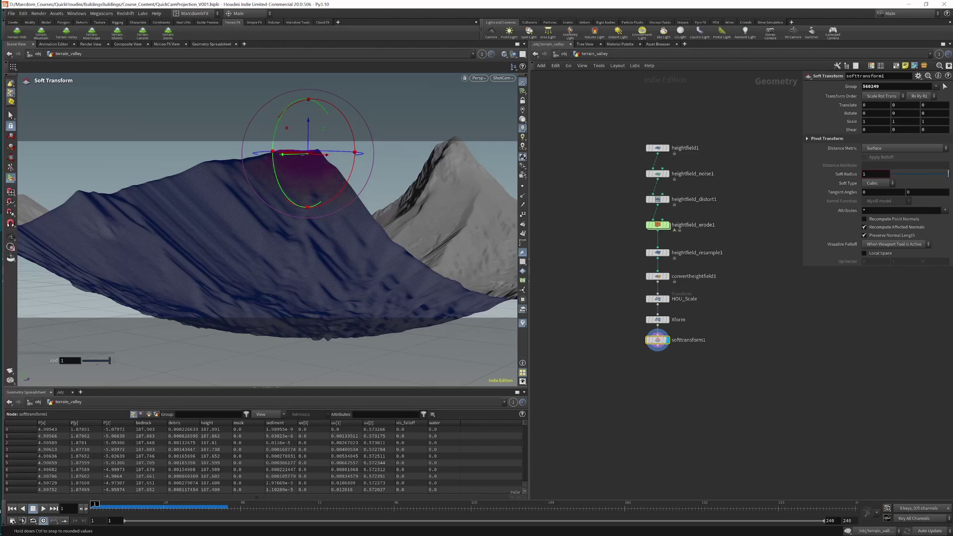
pyautogui.moveTo(878, 173); pyautogui.dragTo(930, 175, button='middle')
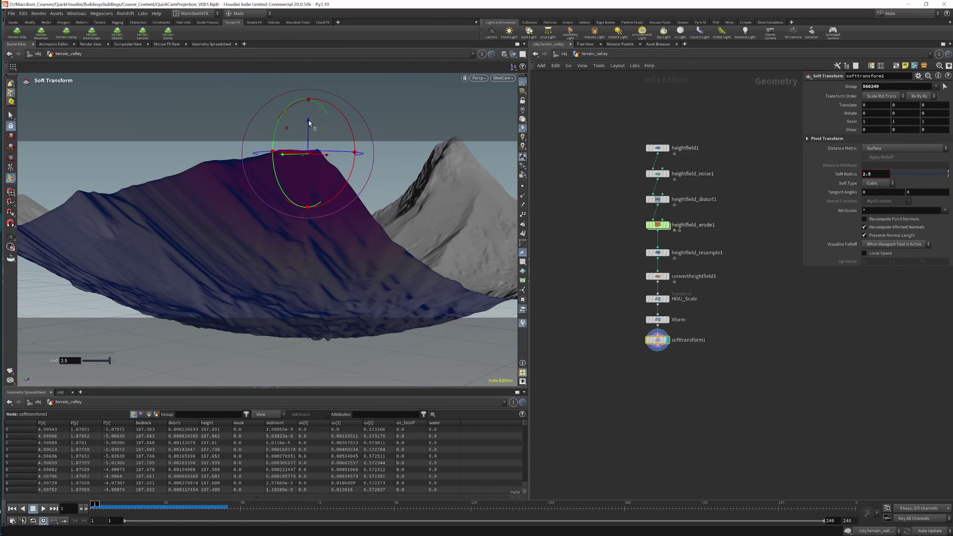
pyautogui.moveTo(309, 123)
pyautogui.mouseDown()
pyautogui.moveTo(326, 428)
pyautogui.moveTo(316, 377)
pyautogui.mouseUp()
pyautogui.moveTo(867, 173)
pyautogui.mouseDown(button='middle')
pyautogui.moveTo(950, 172)
pyautogui.moveTo(28, 170)
pyautogui.moveTo(856, 186)
pyautogui.mouseUp(button='middle')
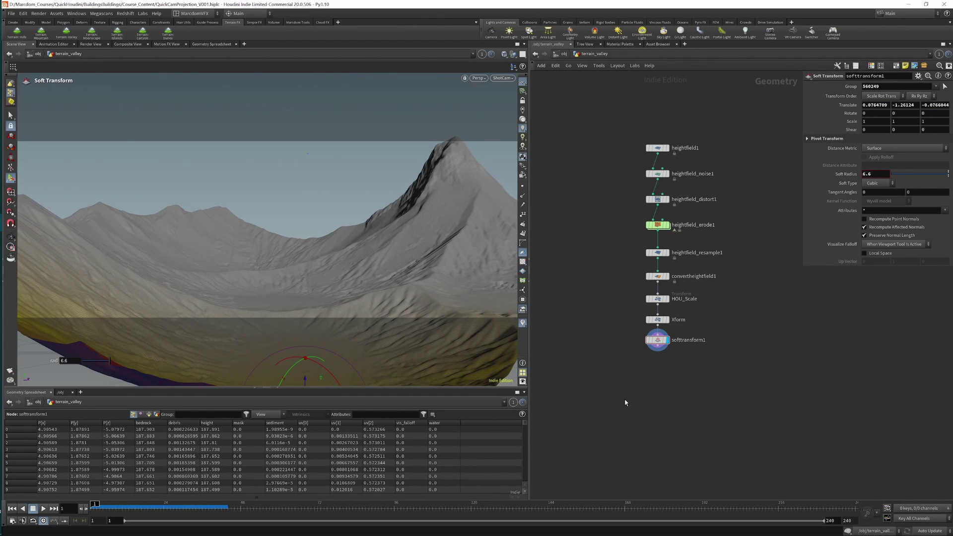
# Play the animation to review the softened terrain, then return to frame 1.
pyautogui.press('Up')
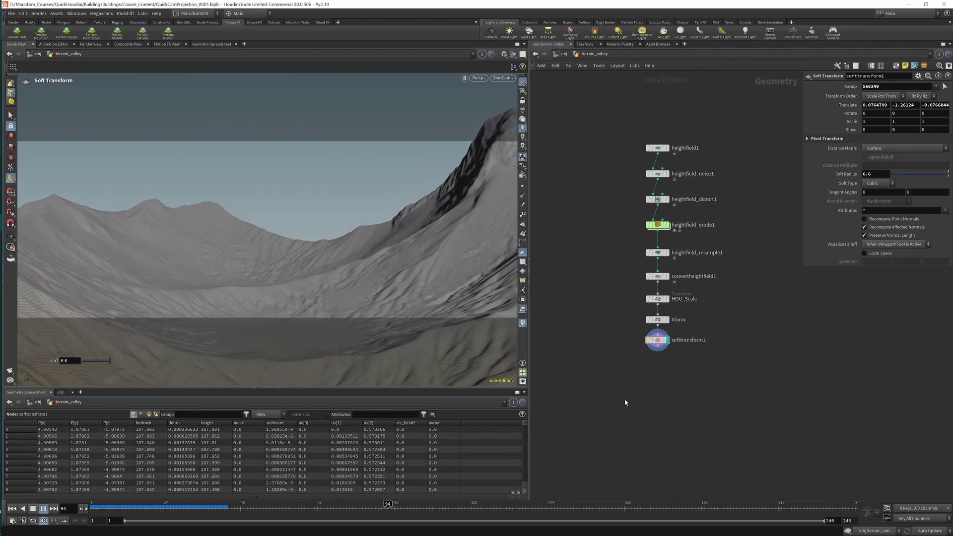
pyautogui.press('Up')
pyautogui.hotkey('ctrl', 'Left')
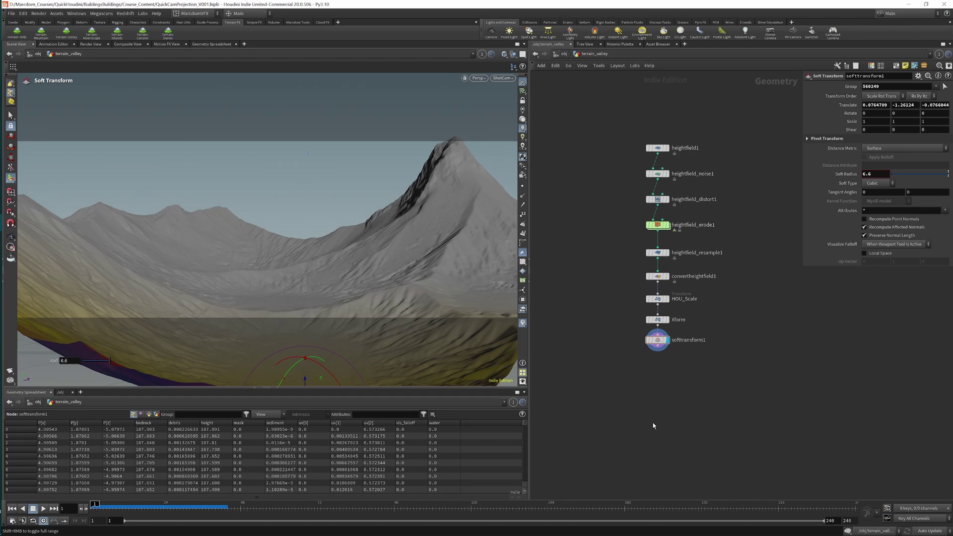
pyautogui.moveTo(680, 353); pyautogui.dragTo(663, 365, button='middle')
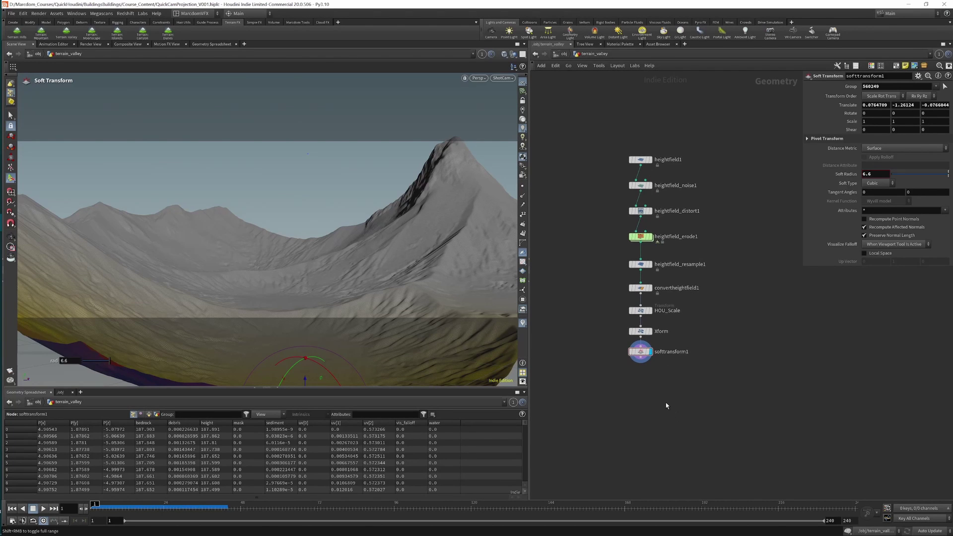
# Add a transform1 node below softtransform1.
pyautogui.press('Tab')
pyautogui.click(715, 385)
pyautogui.click(695, 382)
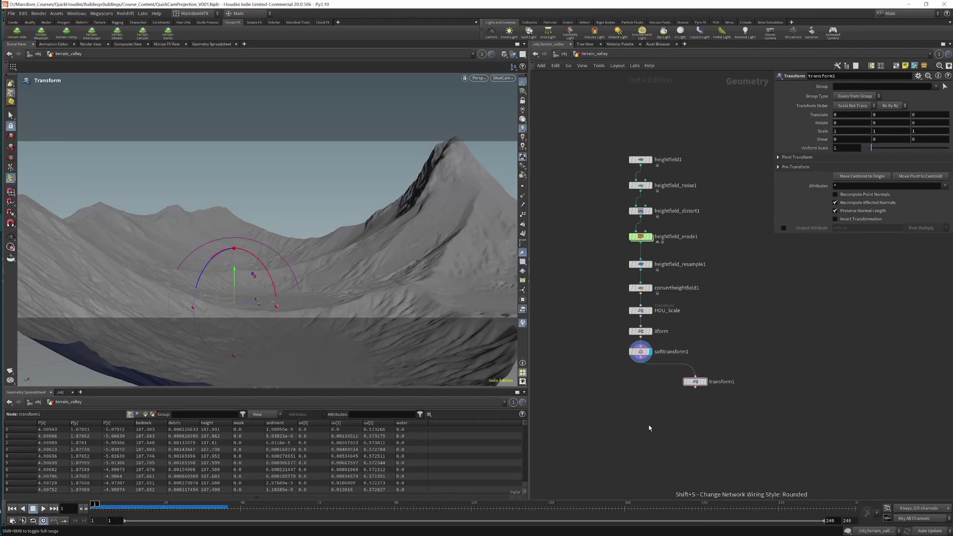
# Add merge1 fed by softtransform1 and transform1, and make it the displayed node.
pyautogui.press('Tab')
pyautogui.write('uvtex')
pyautogui.press('Return')
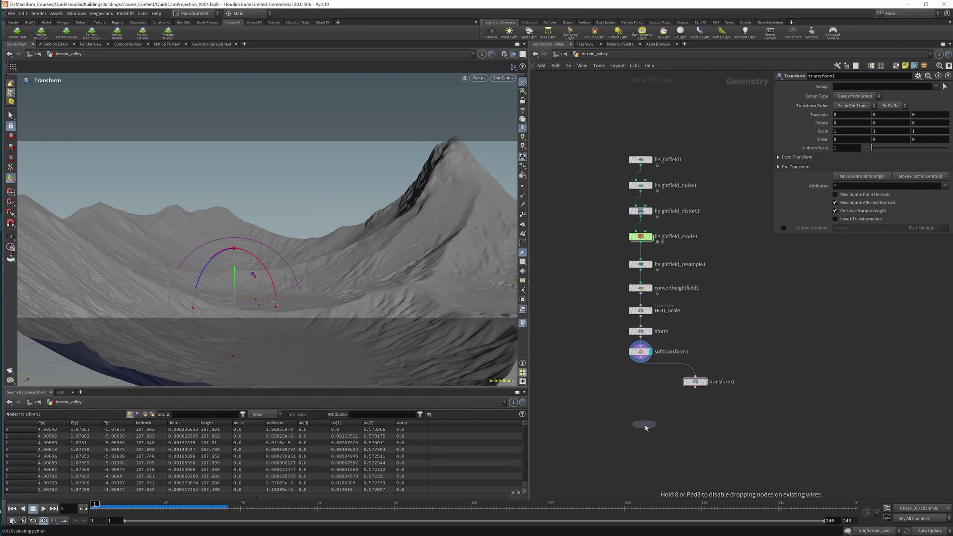
pyautogui.click(644, 427)
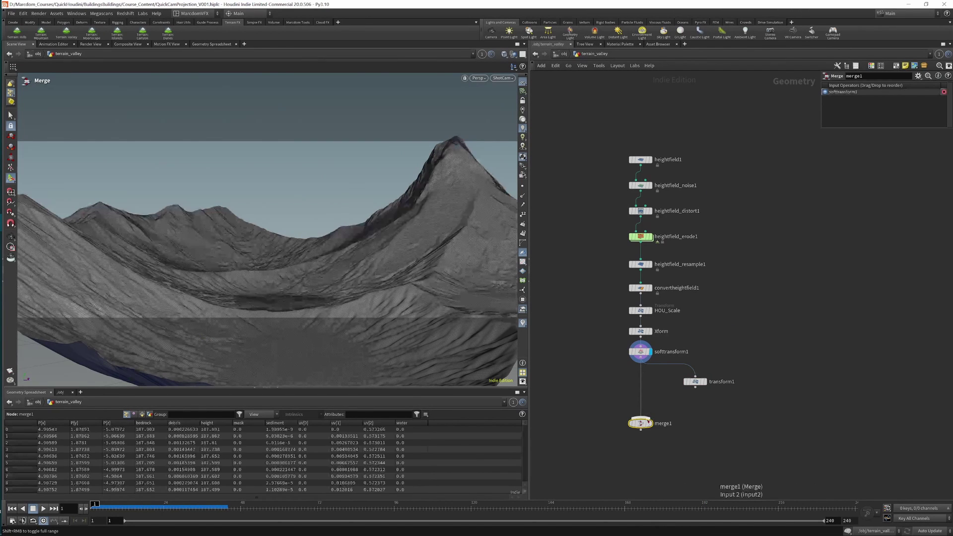
pyautogui.click(710, 390)
pyautogui.click(649, 423)
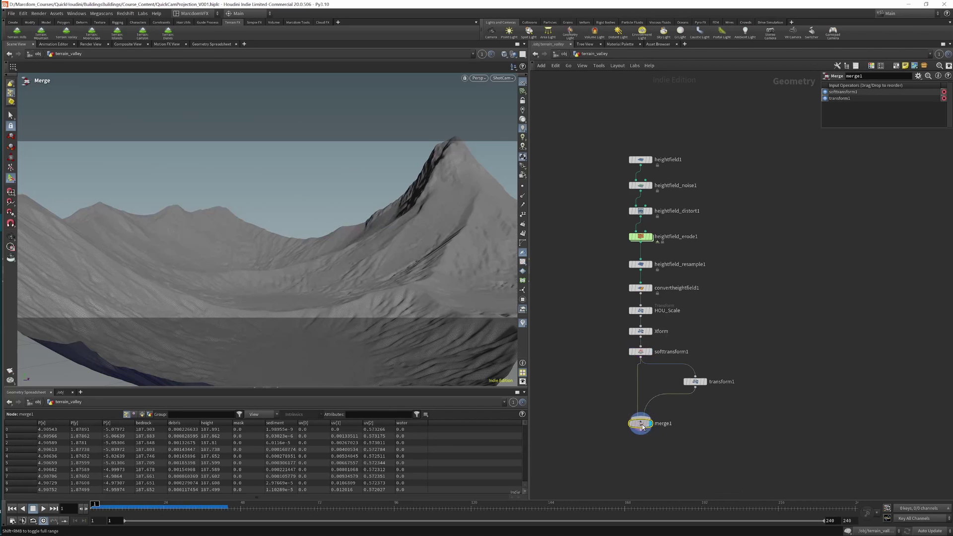
pyautogui.click(694, 381)
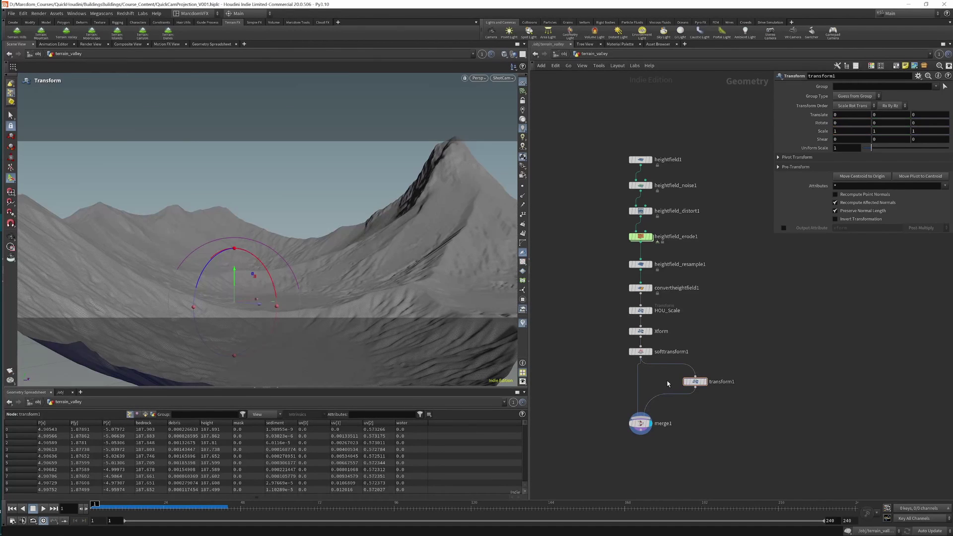
# Paste transform2, offsetting the terrain copy about 10.5 units and rotating it 185, 115, 190, then preview playback.
pyautogui.hotkey('ctrl', 'v')
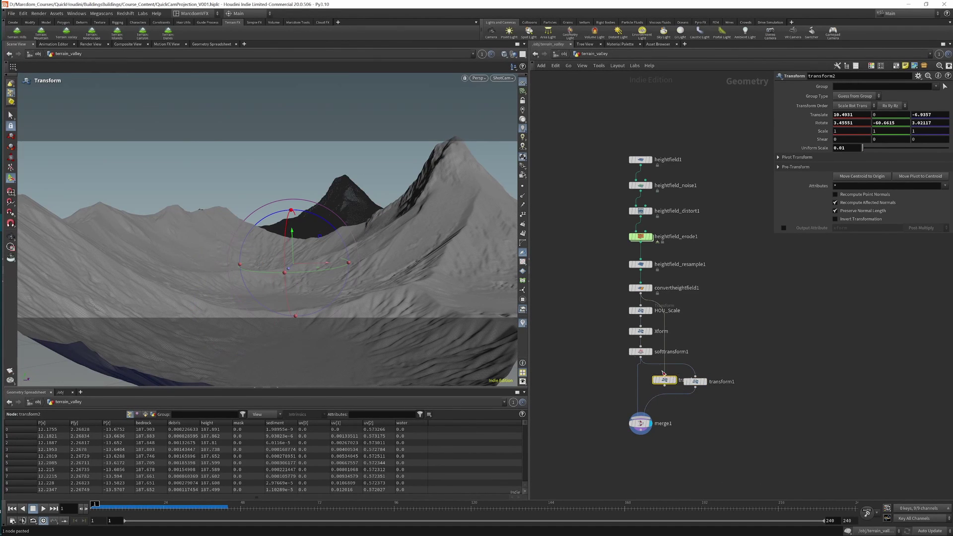
pyautogui.hotkey('ctrl', 'z')
pyautogui.hotkey('ctrl', 'z')
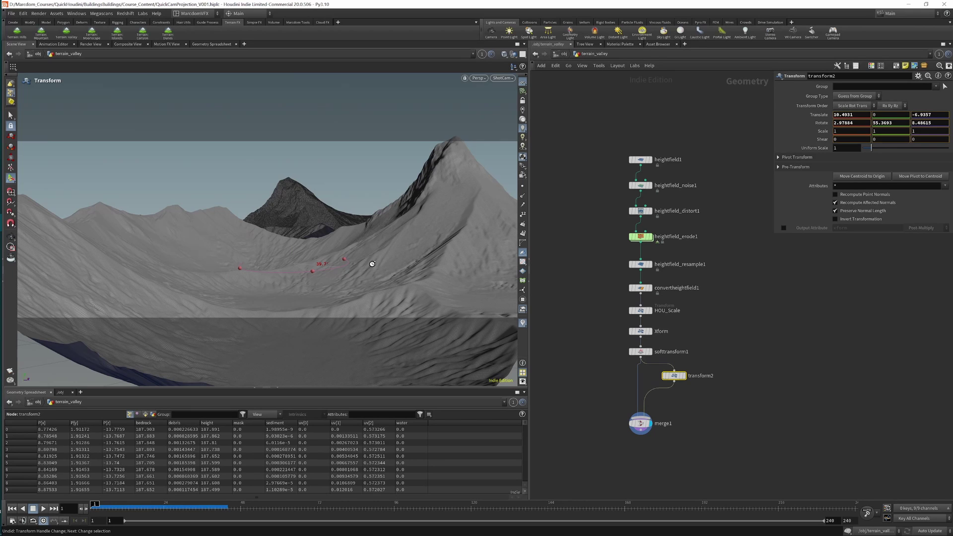
pyautogui.press('Up')
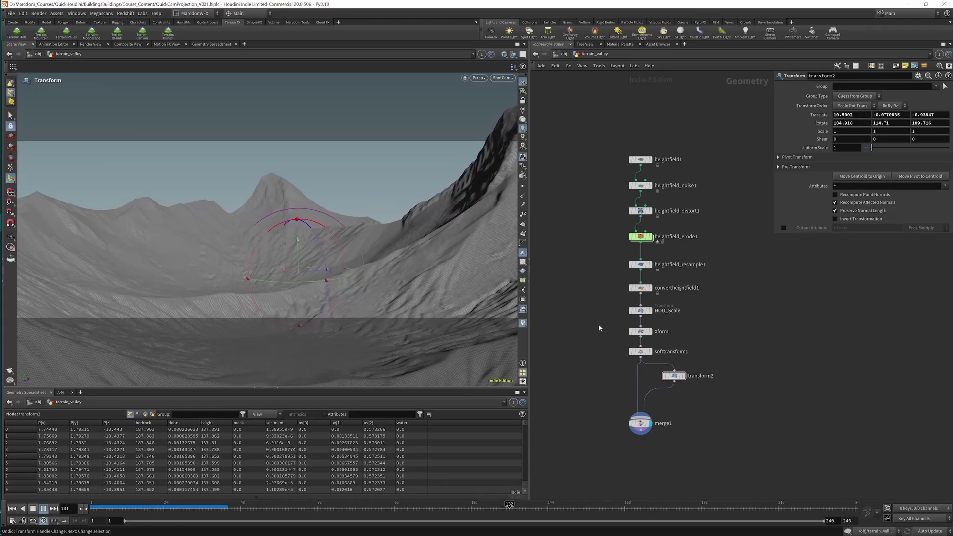
pyautogui.hotkey('ctrl', 'Up')
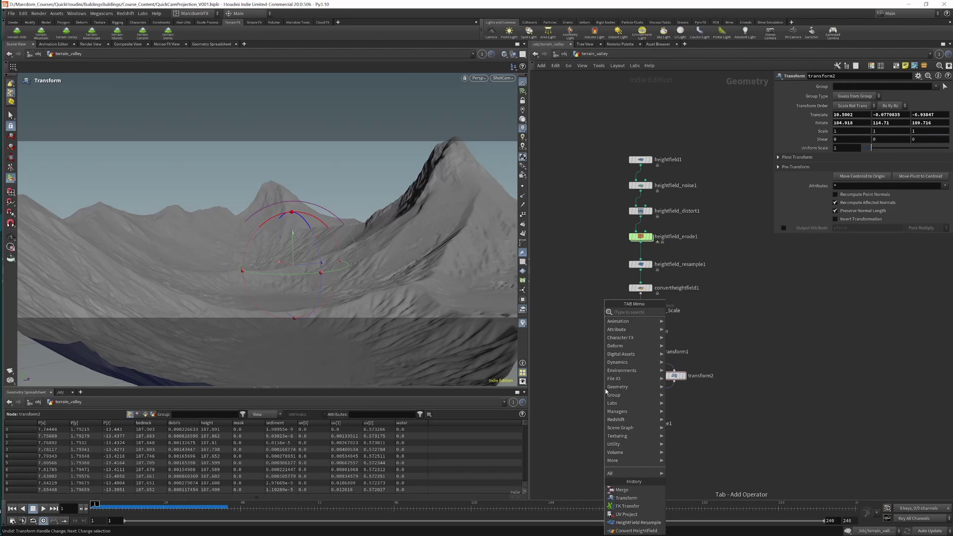
# Insert uvtexture1 and uvtexture2 onto both wires feeding merge1.
pyautogui.write('uvq')
pyautogui.press('BackSpace')
pyautogui.press('BackSpace')
pyautogui.press('BackSpace')
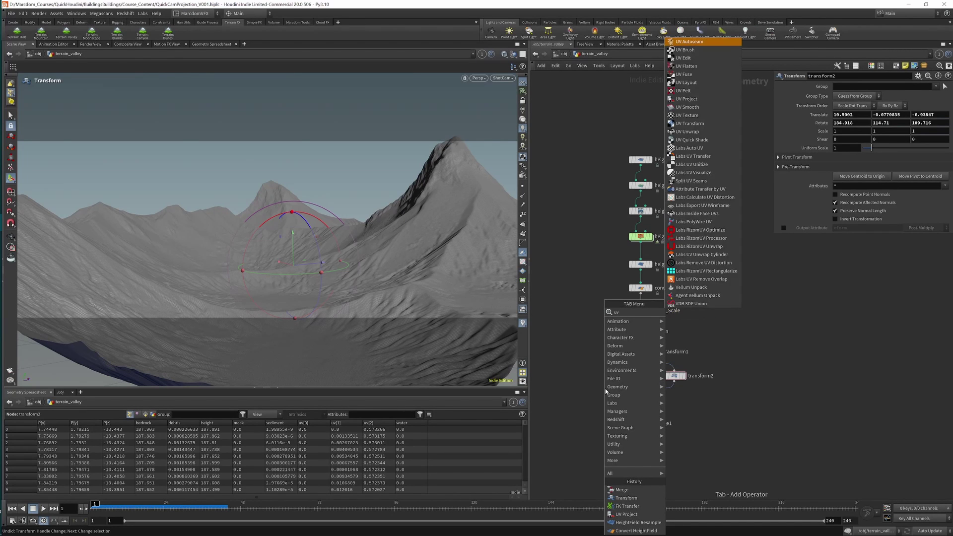
pyautogui.write('text')
pyautogui.press('Return')
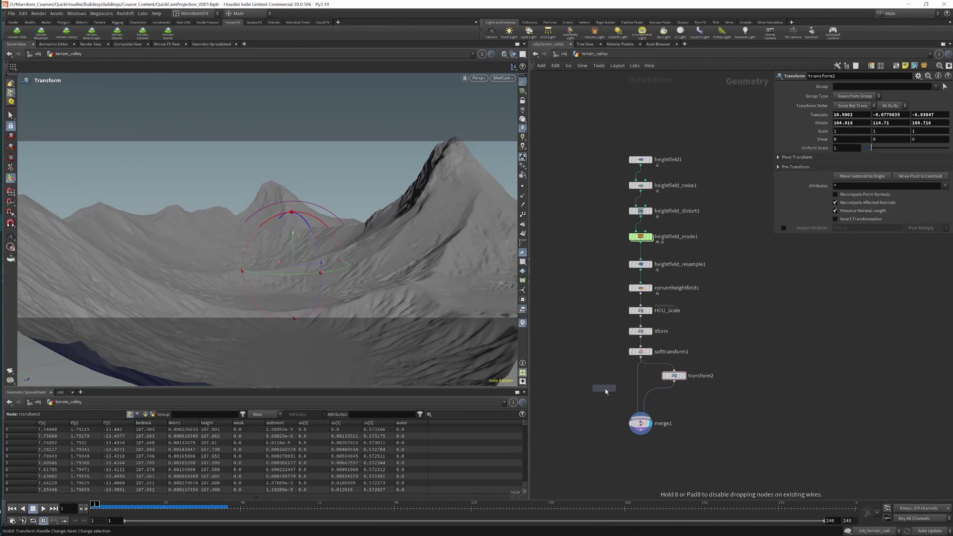
pyautogui.click(600, 396)
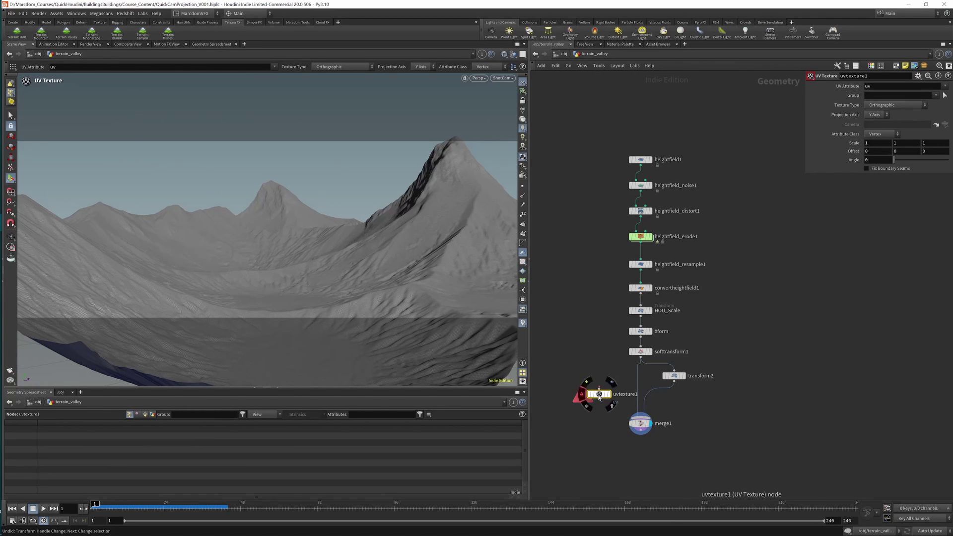
pyautogui.moveTo(601, 398)
pyautogui.mouseDown()
pyautogui.moveTo(643, 386)
pyautogui.moveTo(584, 382)
pyautogui.moveTo(663, 393)
pyautogui.mouseUp()
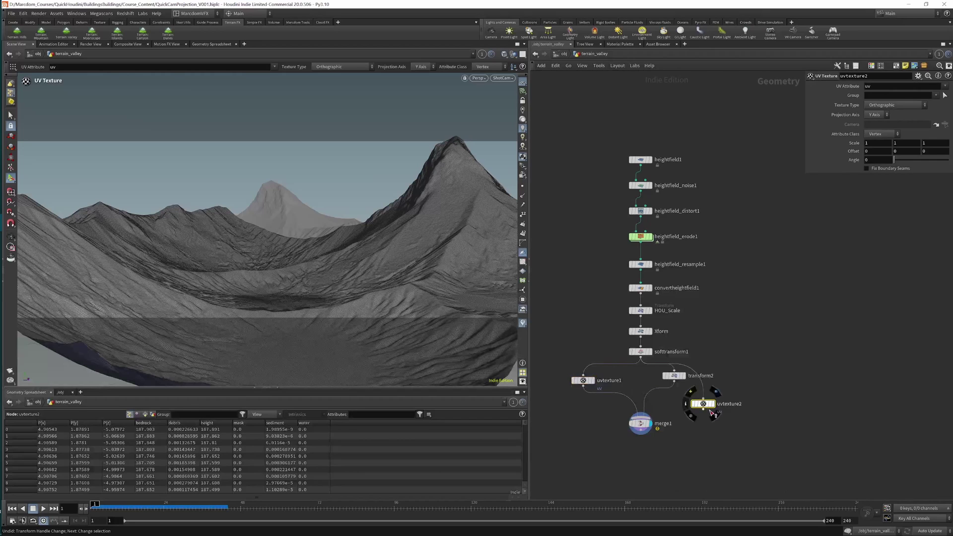
pyautogui.moveTo(583, 380); pyautogui.dragTo(616, 398)
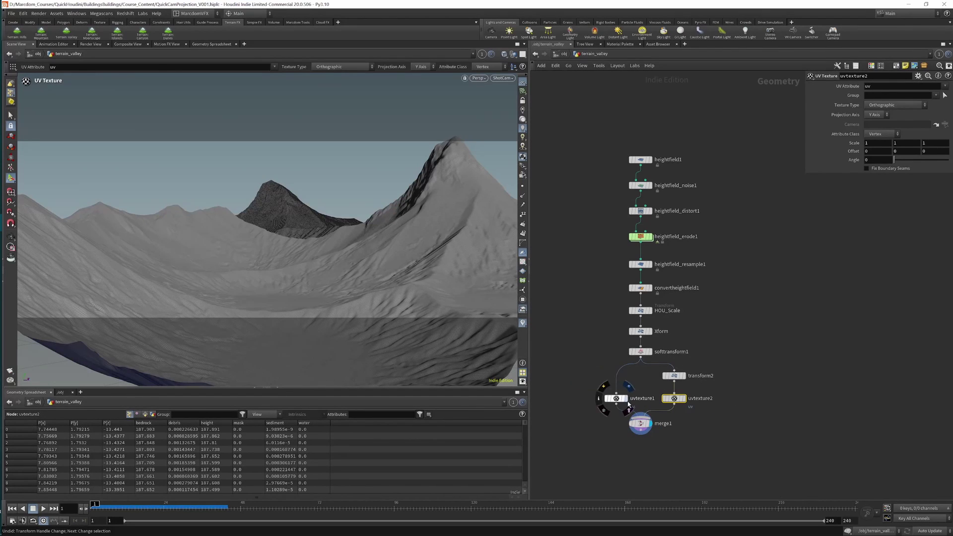
# Set uvtexture1's Texture Type to Perspective From Camera and return to /obj.
pyautogui.click(627, 398)
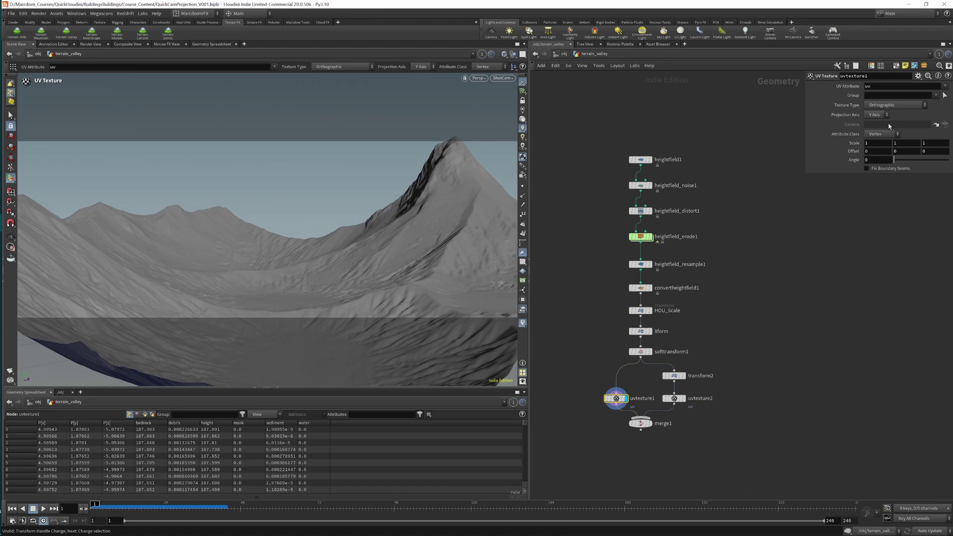
pyautogui.click(899, 105)
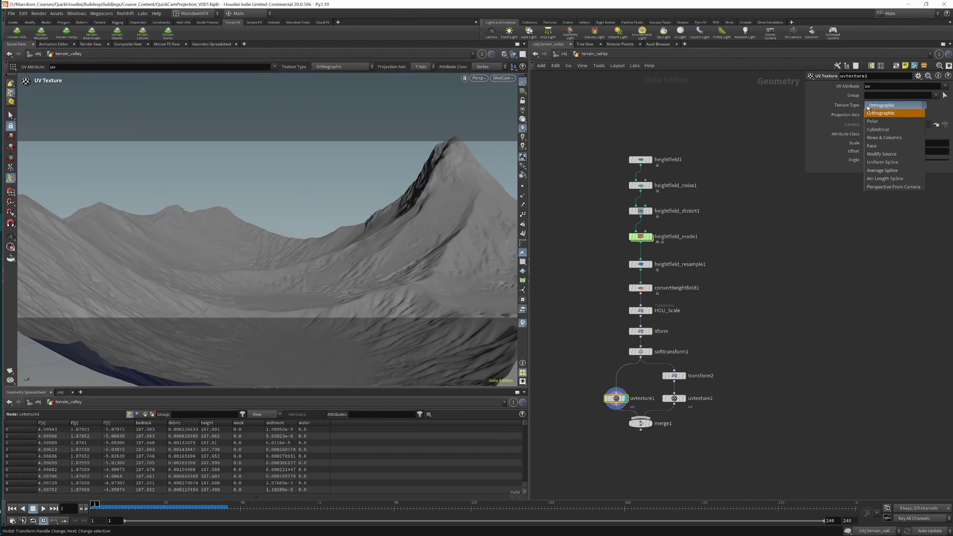
pyautogui.click(891, 187)
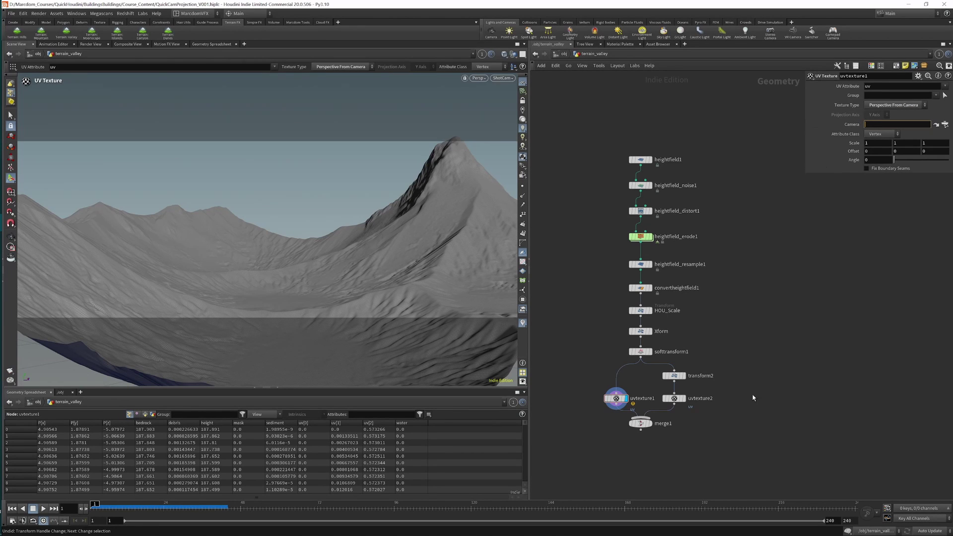
pyautogui.middleClick(617, 401)
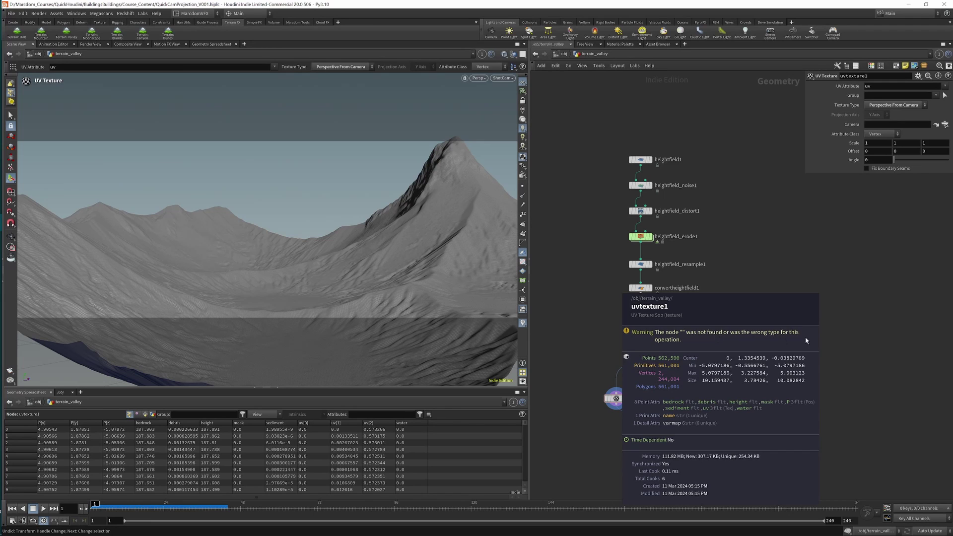
pyautogui.click(900, 125)
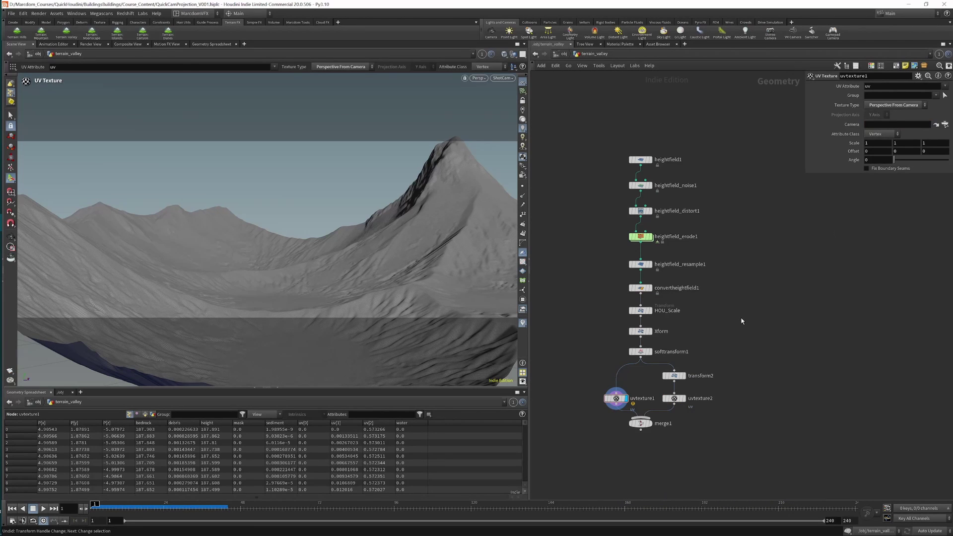
pyautogui.press('u')
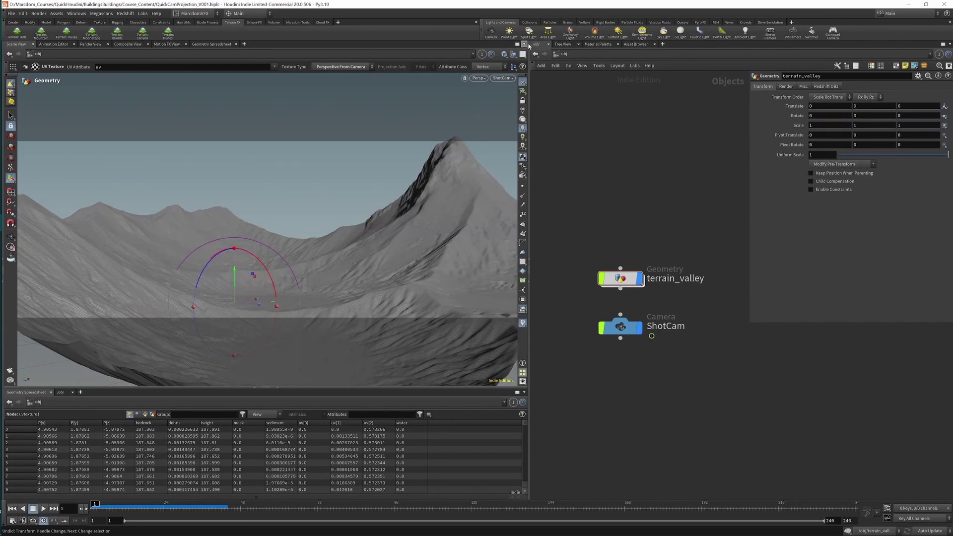
# Create a camera from the current view beside ShotCam and rename it Projection_1.
pyautogui.click(493, 33)
pyautogui.moveTo(620, 326)
pyautogui.mouseDown()
pyautogui.moveTo(677, 281)
pyautogui.moveTo(552, 331)
pyautogui.mouseUp()
pyautogui.doubleClick(585, 331)
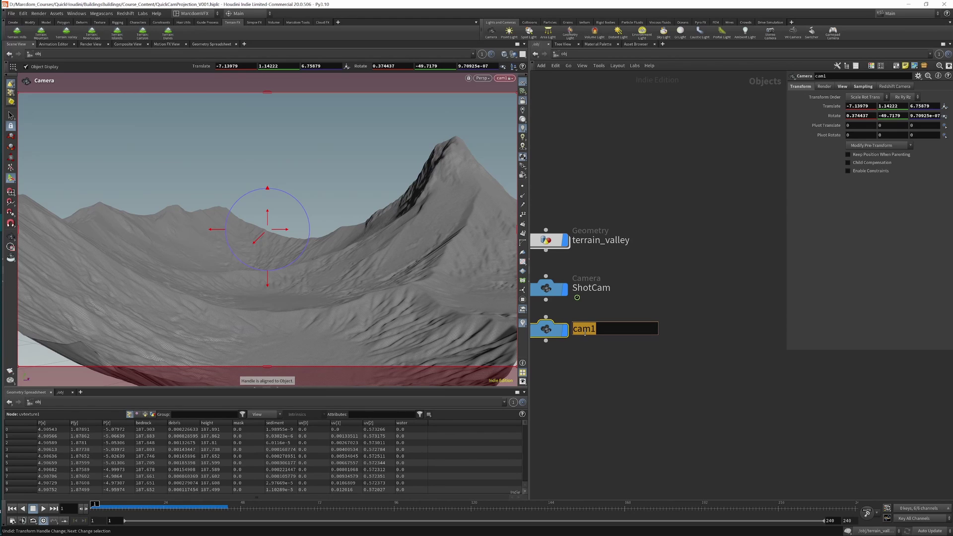
pyautogui.write('Projecti')
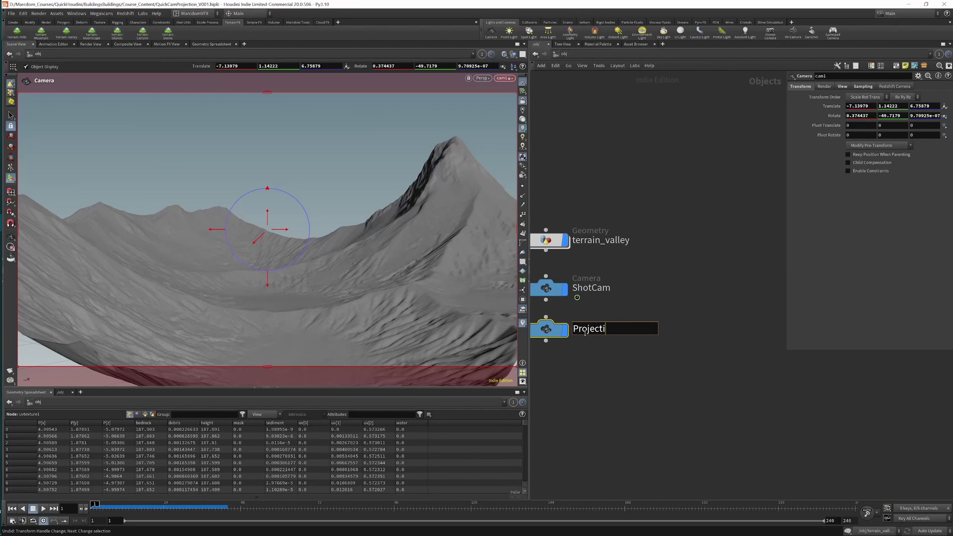
pyautogui.write('on_1')
pyautogui.press('Return')
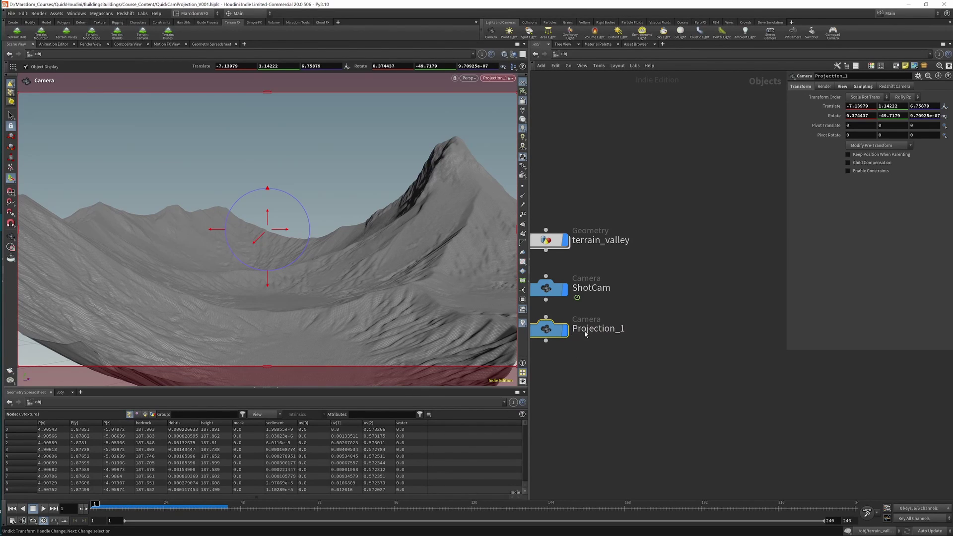
pyautogui.press('h')
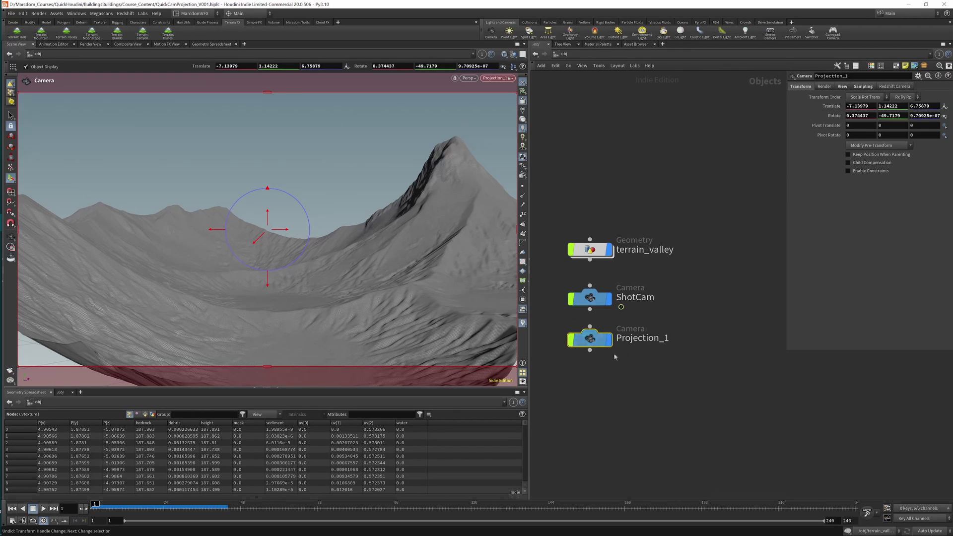
pyautogui.doubleClick(594, 252)
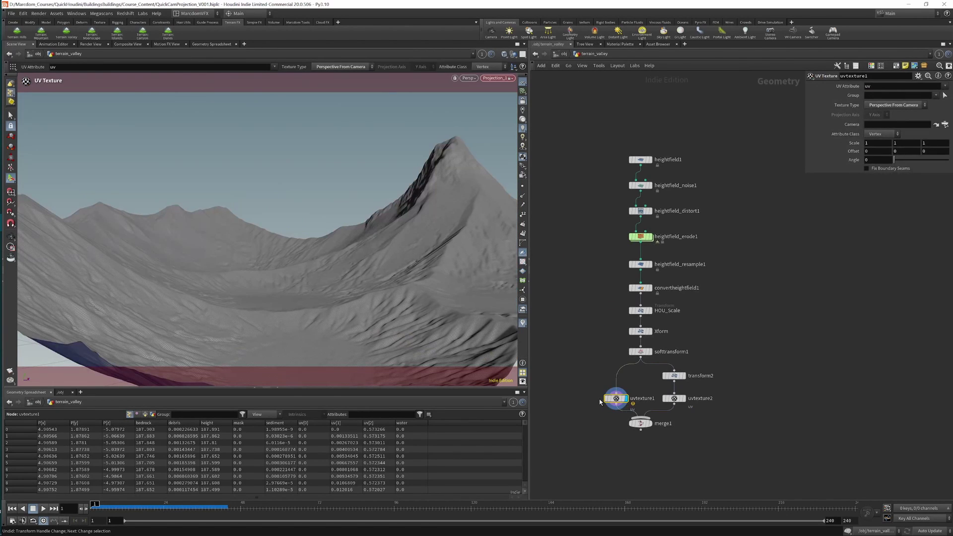
# Set uvtexture1's camera to /obj/Projection_1 and display the lettered UV checker on the terrain.
pyautogui.click(945, 124)
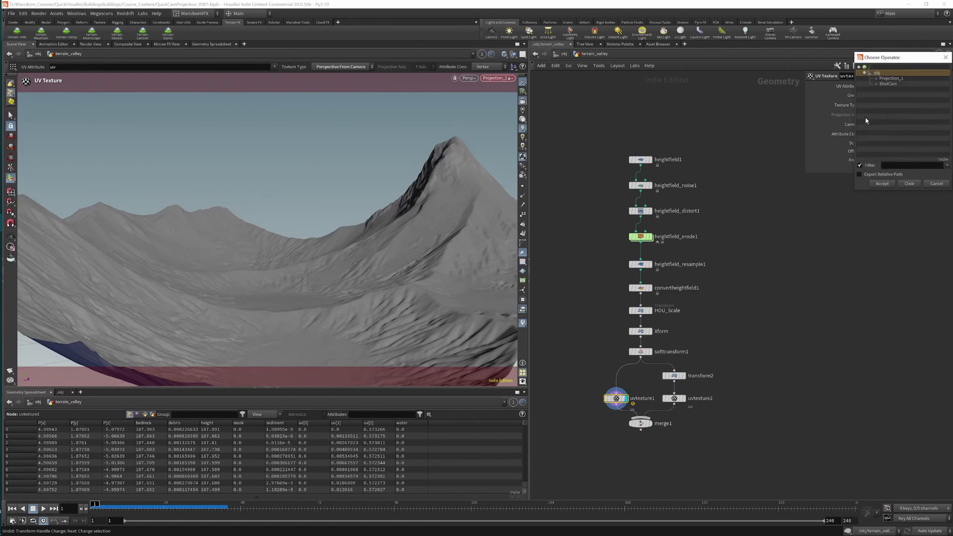
pyautogui.doubleClick(888, 78)
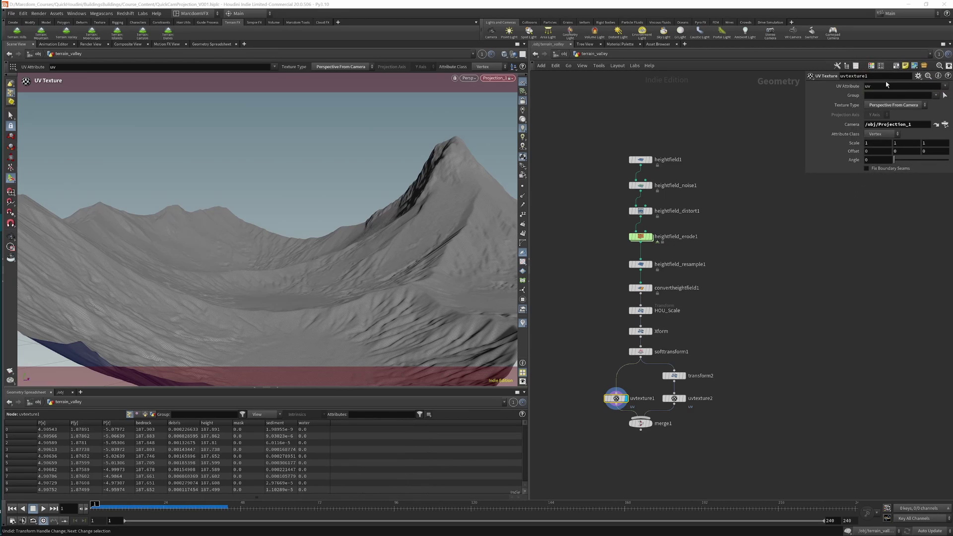
pyautogui.click(523, 262)
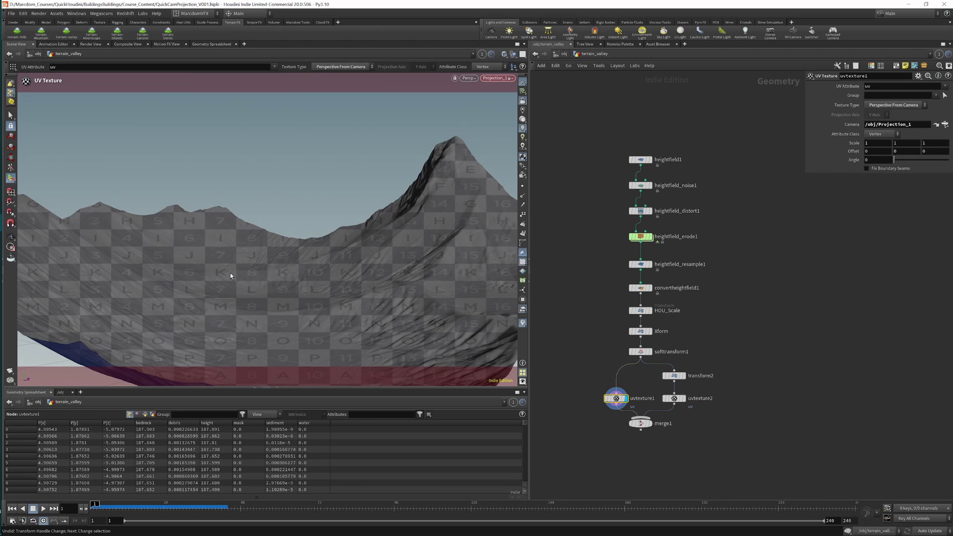
# Undo stray viewport camera changes and move merge1 lower in the network.
pyautogui.click(496, 78)
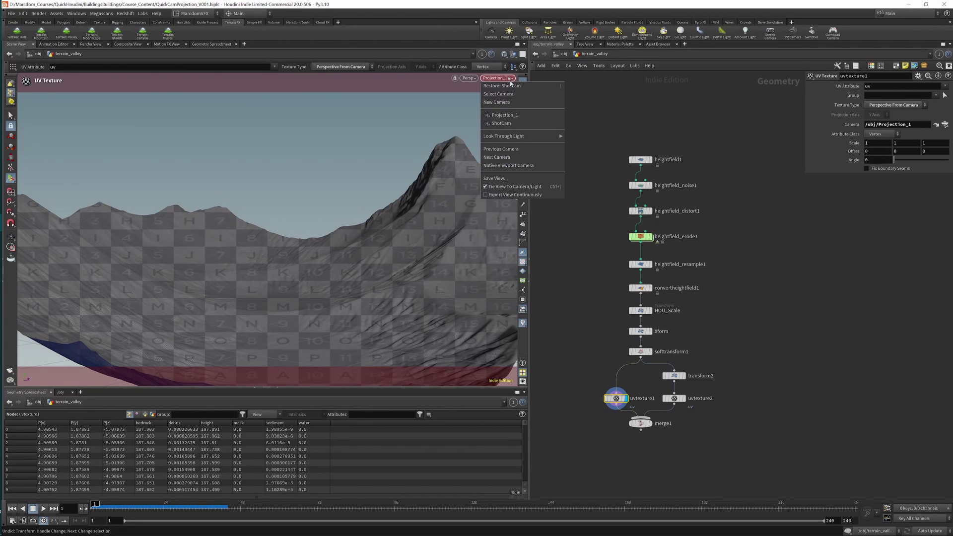
pyautogui.click(341, 297)
pyautogui.moveTo(341, 297)
pyautogui.mouseDown()
pyautogui.moveTo(361, 311)
pyautogui.moveTo(427, 271)
pyautogui.mouseUp()
pyautogui.hotkey('ctrl', 'z')
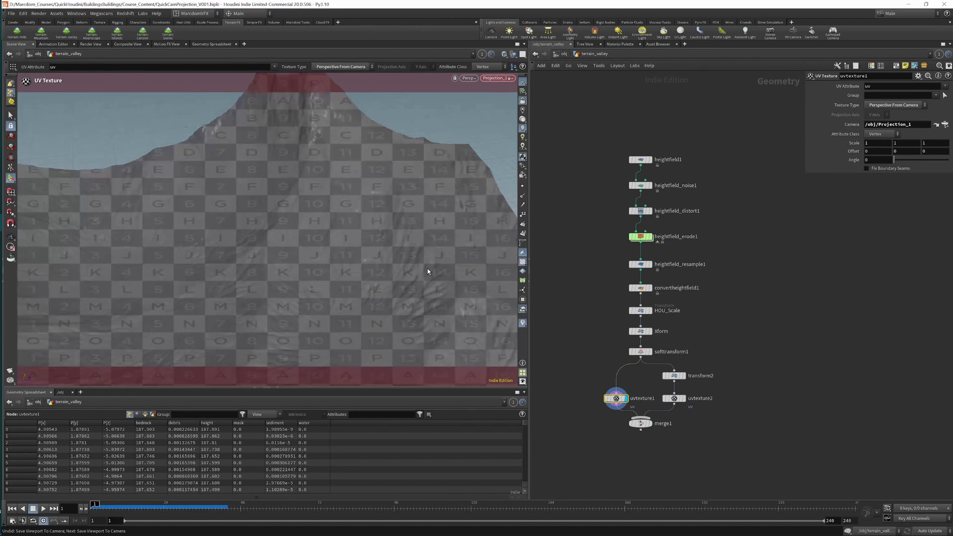
pyautogui.hotkey('ctrl', 'z')
pyautogui.hotkey('ctrl', 'z')
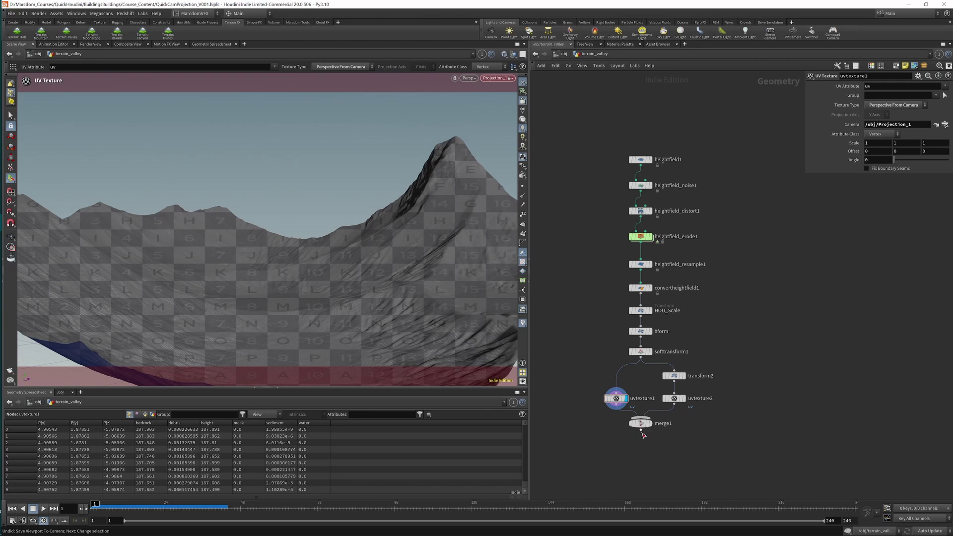
pyautogui.moveTo(641, 423); pyautogui.dragTo(643, 489)
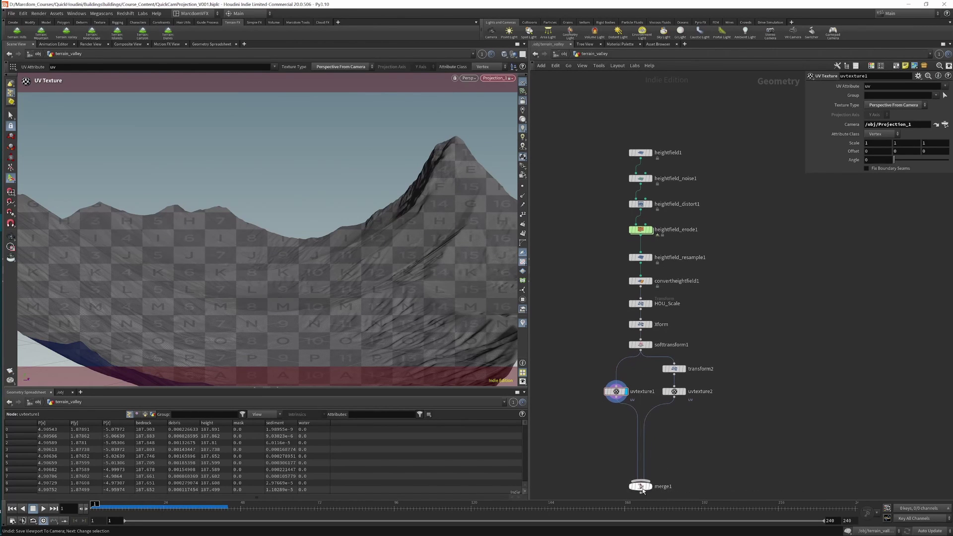
# Insert a Material node on the wire between uvtexture1 and merge1.
pyautogui.press('Tab')
pyautogui.write('null')
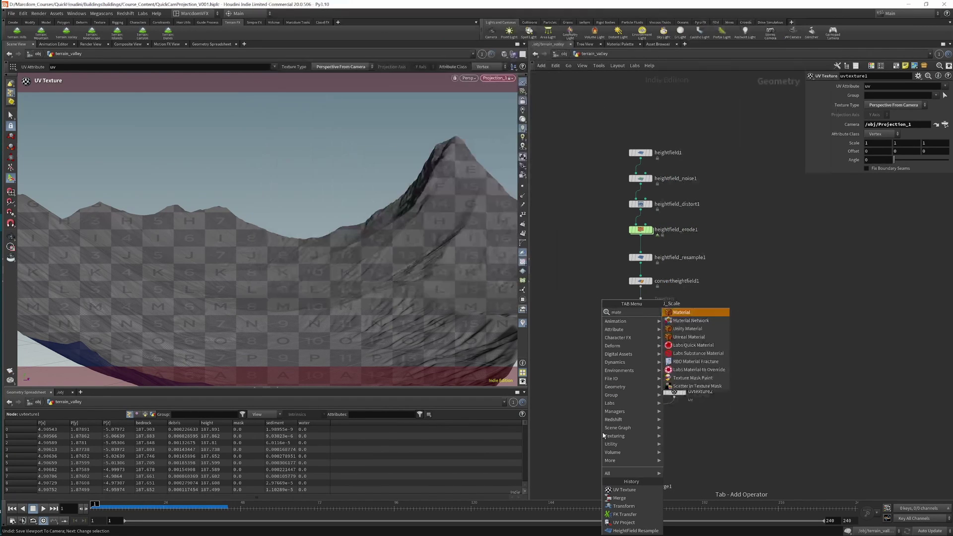
pyautogui.press('Return')
pyautogui.click(617, 413)
# Add a matnet1 Material Network beside the chain and go inside it.
pyautogui.press('Tab')
pyautogui.write('materialne')
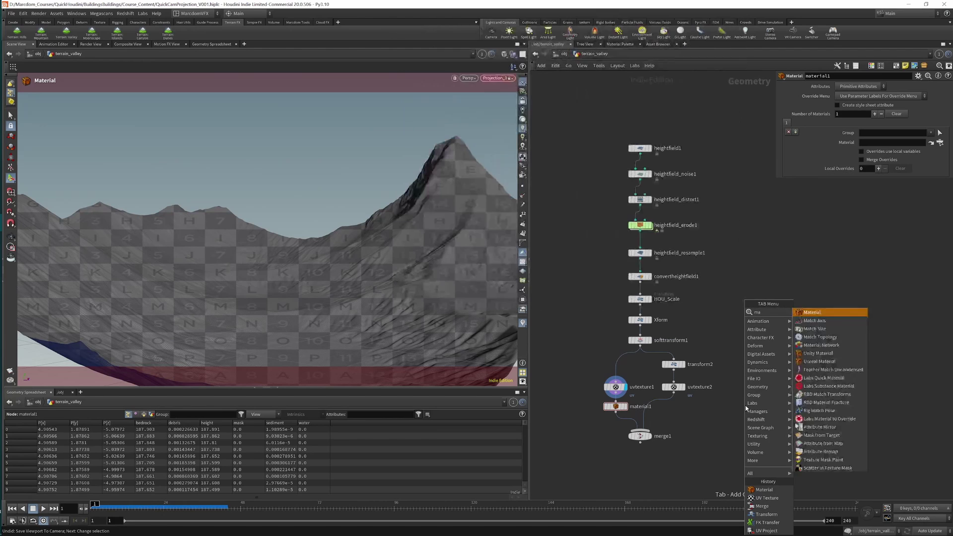
pyautogui.press('Return')
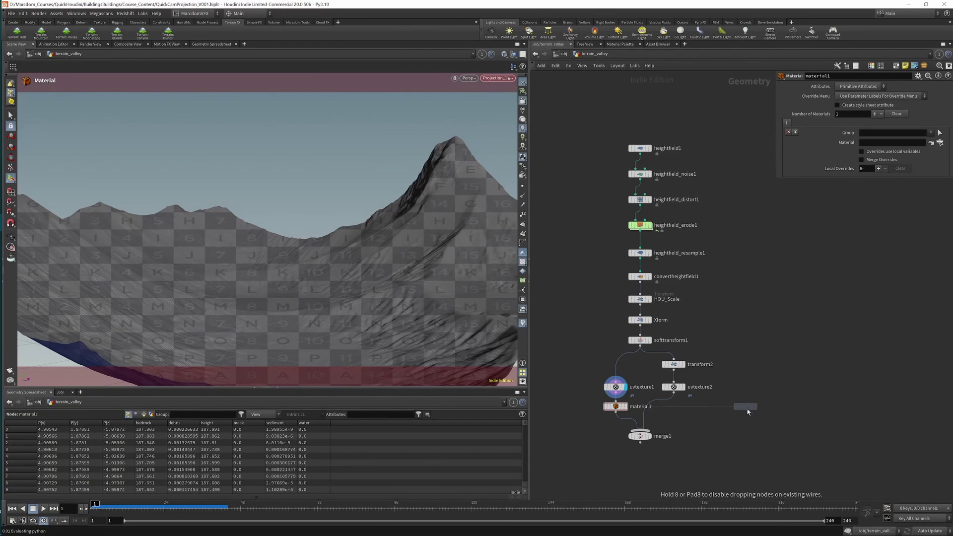
pyautogui.click(753, 409)
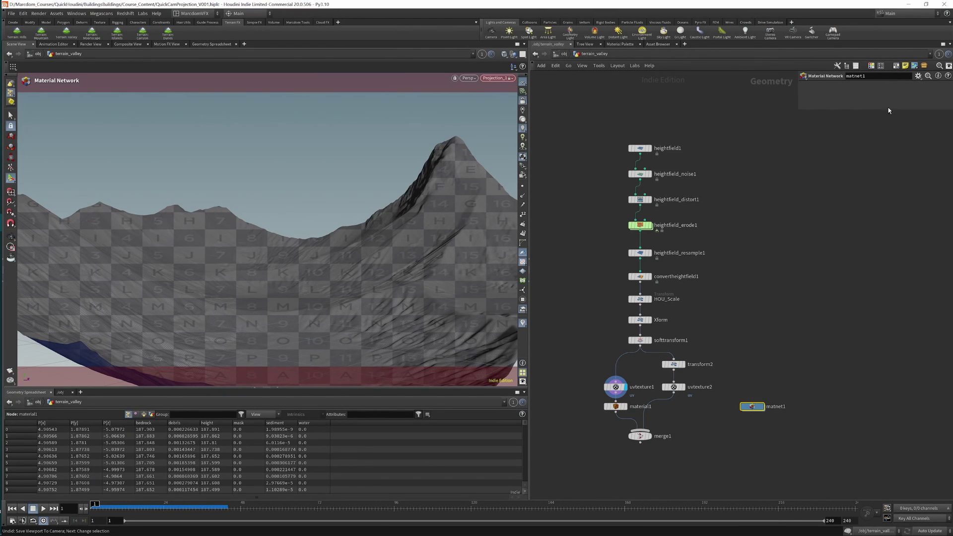
pyautogui.doubleClick(752, 409)
# Create principledshader1 with a white base colour.
pyautogui.press('Tab')
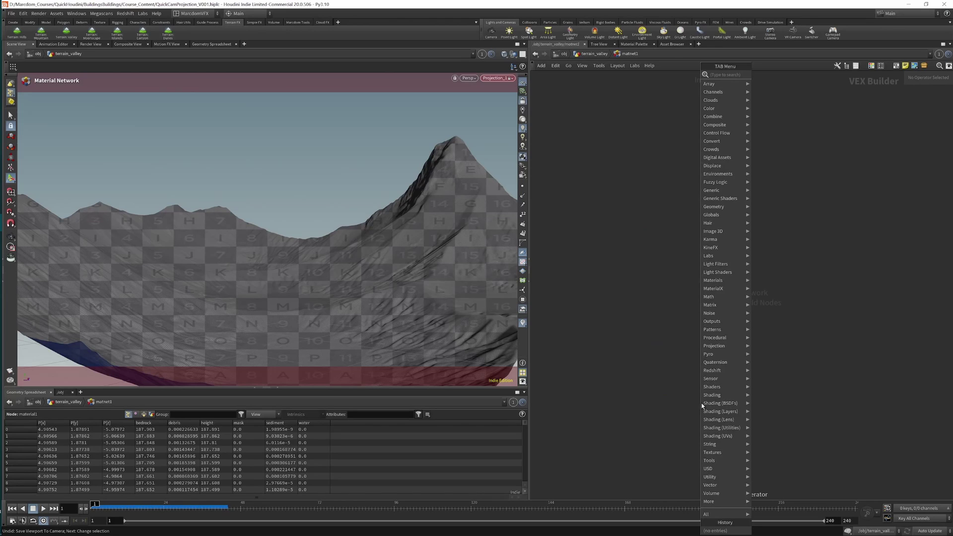
pyautogui.write('principled')
pyautogui.press('Return')
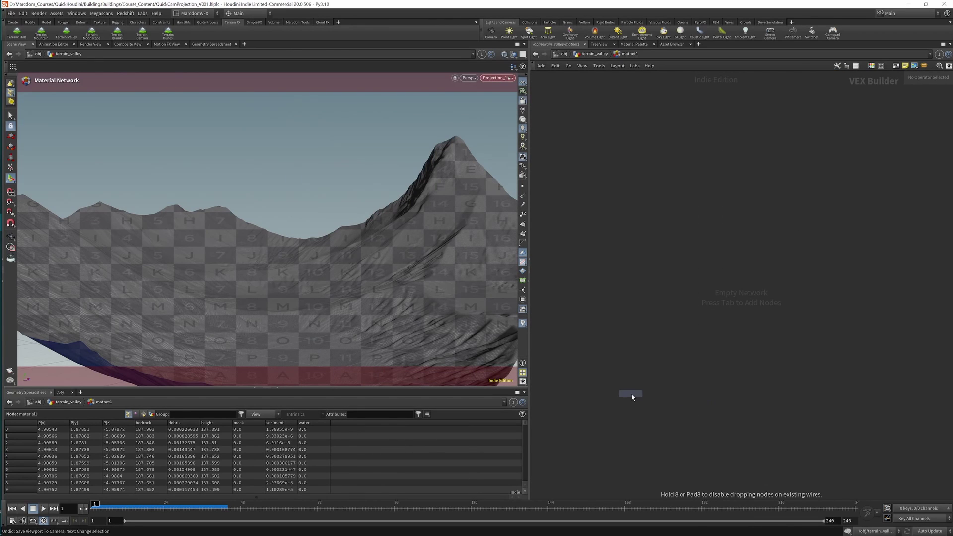
pyautogui.click(629, 393)
pyautogui.click(767, 108)
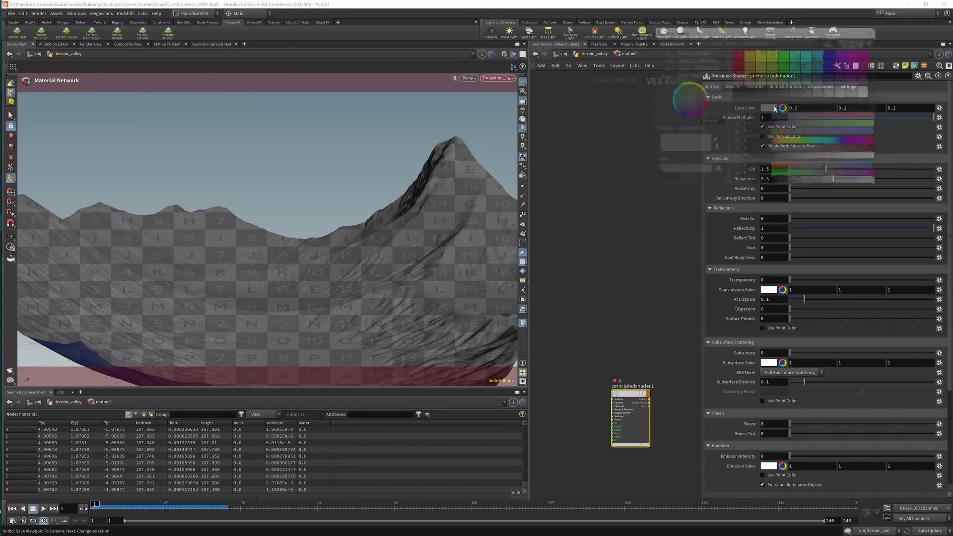
pyautogui.click(866, 91)
pyautogui.click(874, 32)
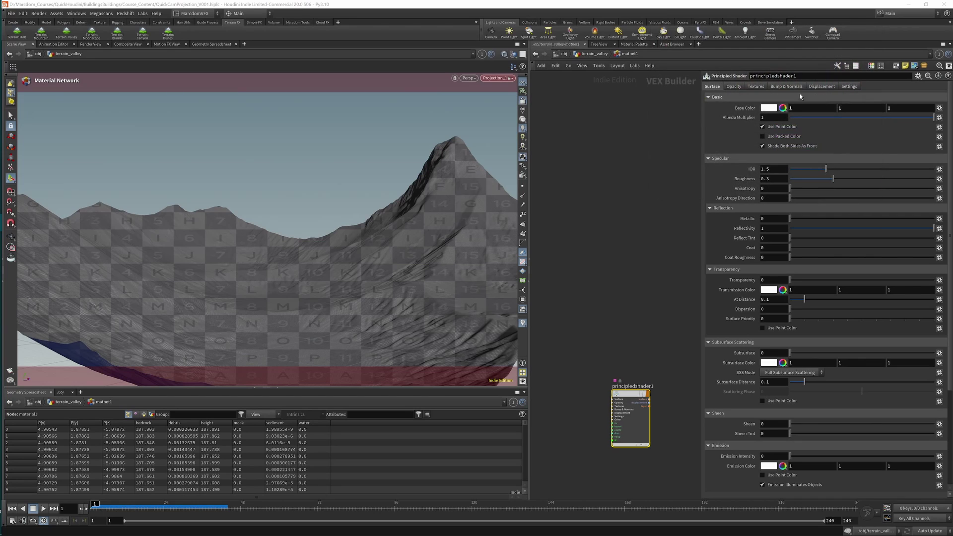
# Review the base colour texture, set Roughness to 1, and return to terrain_valley.
pyautogui.click(758, 87)
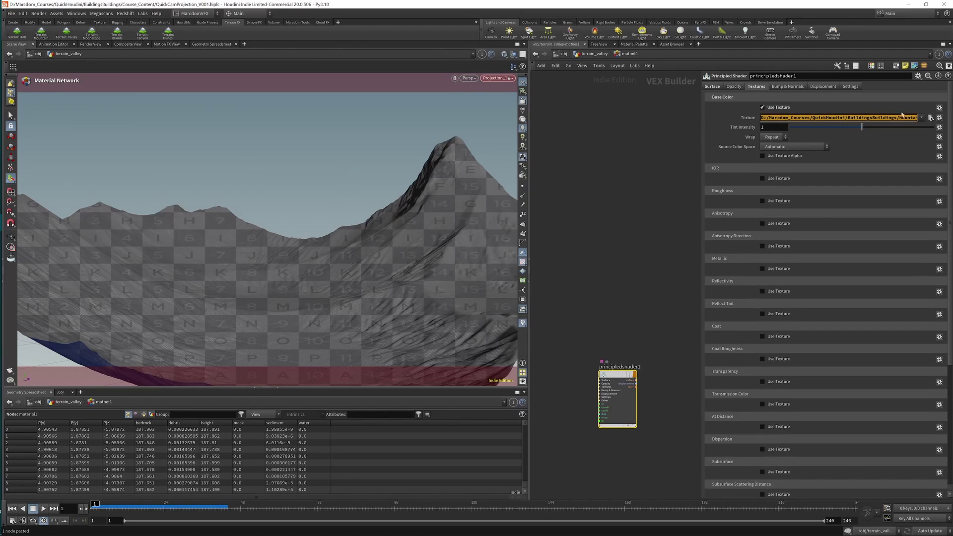
pyautogui.click(930, 117)
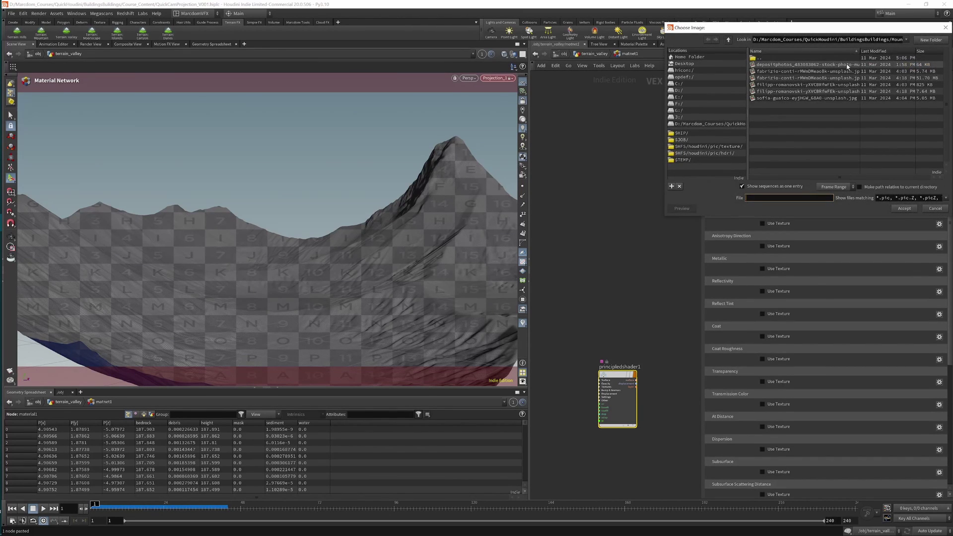
pyautogui.moveTo(860, 51); pyautogui.dragTo(903, 51)
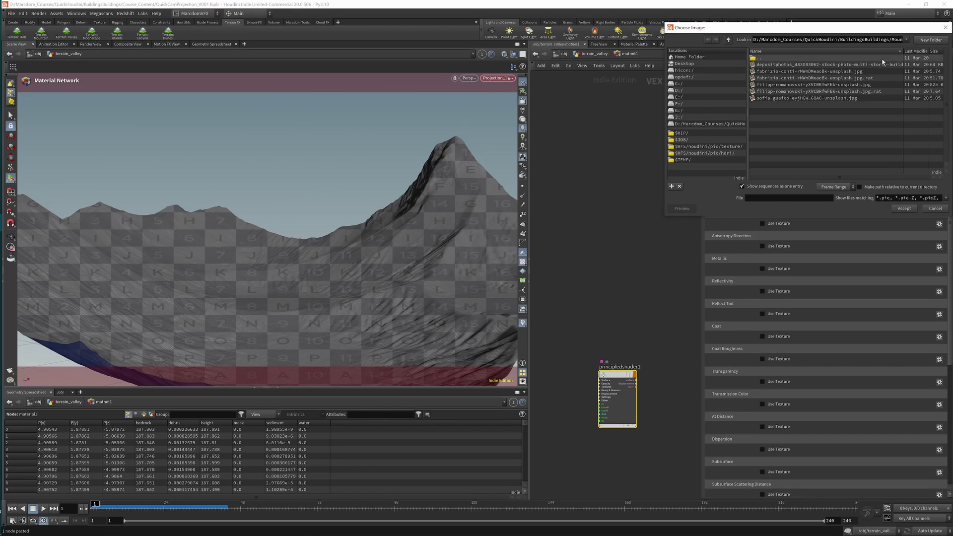
pyautogui.click(930, 210)
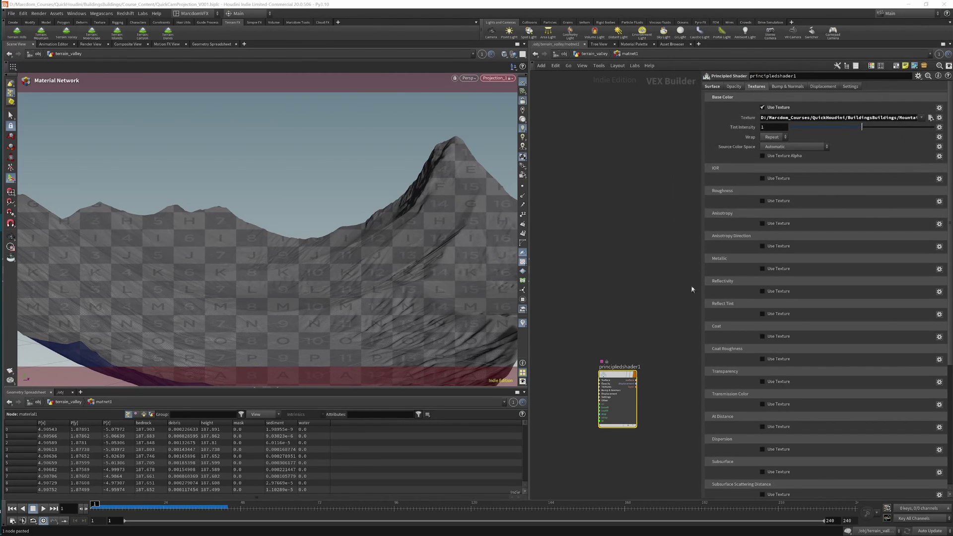
pyautogui.click(717, 86)
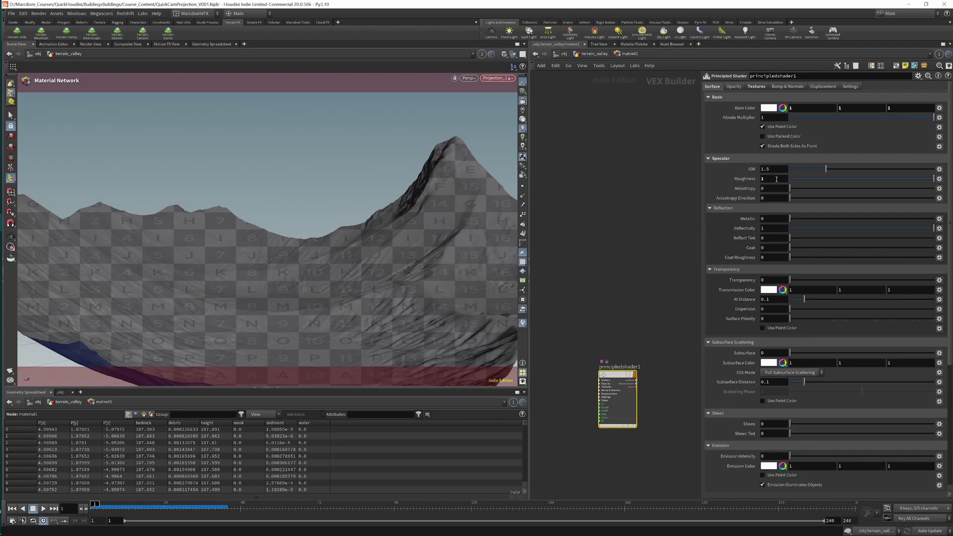
pyautogui.click(776, 179)
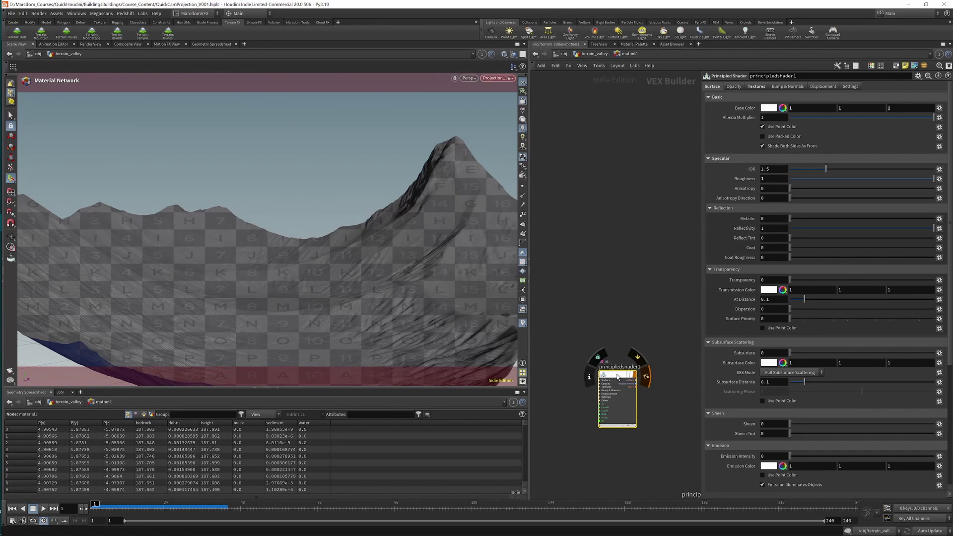
pyautogui.click(621, 302)
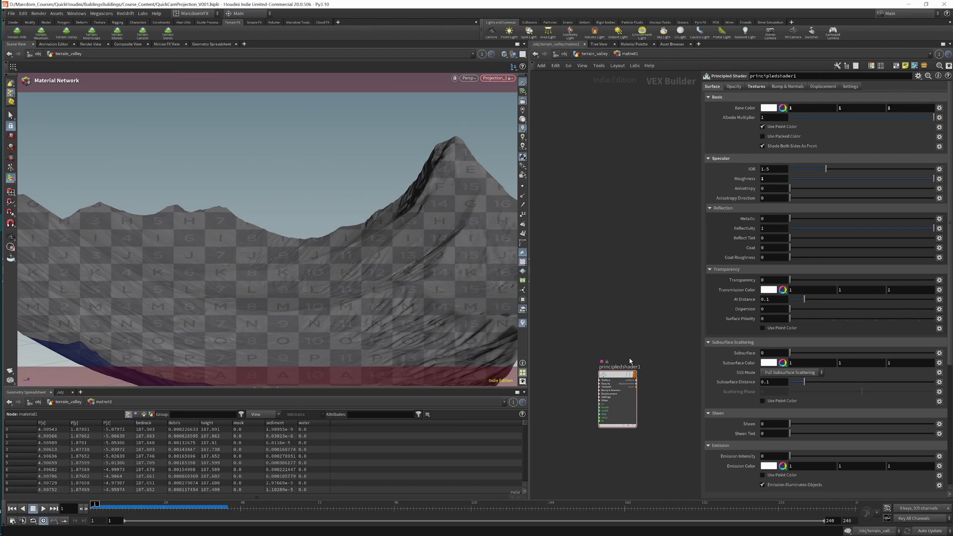
pyautogui.press('u')
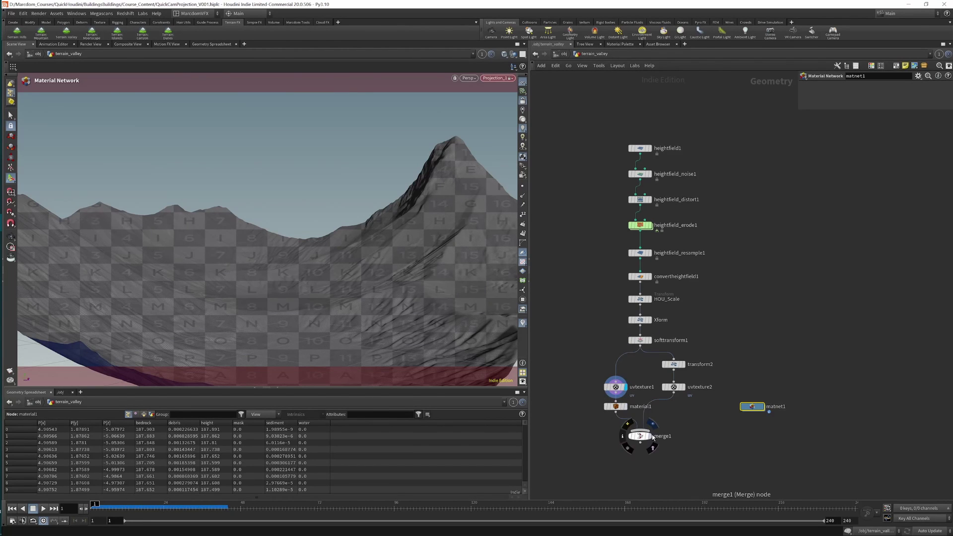
# Assign matnet1's principledshader1 to material1 and add a second Scene View in the bottom pane.
pyautogui.click(615, 407)
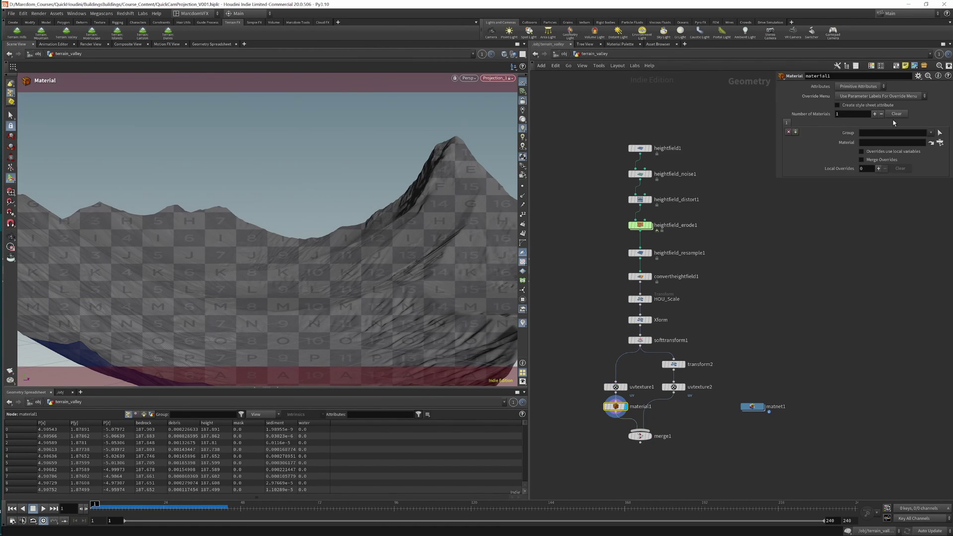
pyautogui.click(939, 142)
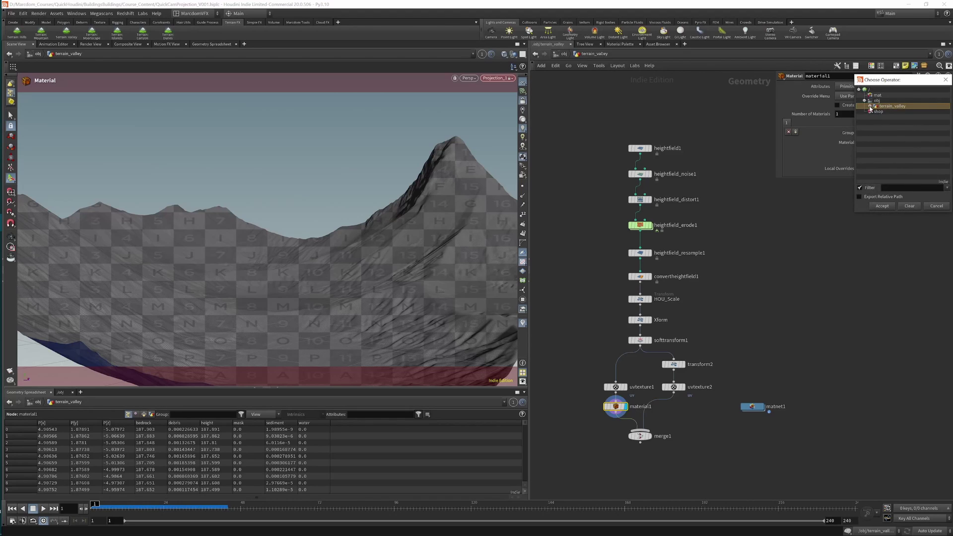
pyautogui.click(870, 105)
pyautogui.click(876, 128)
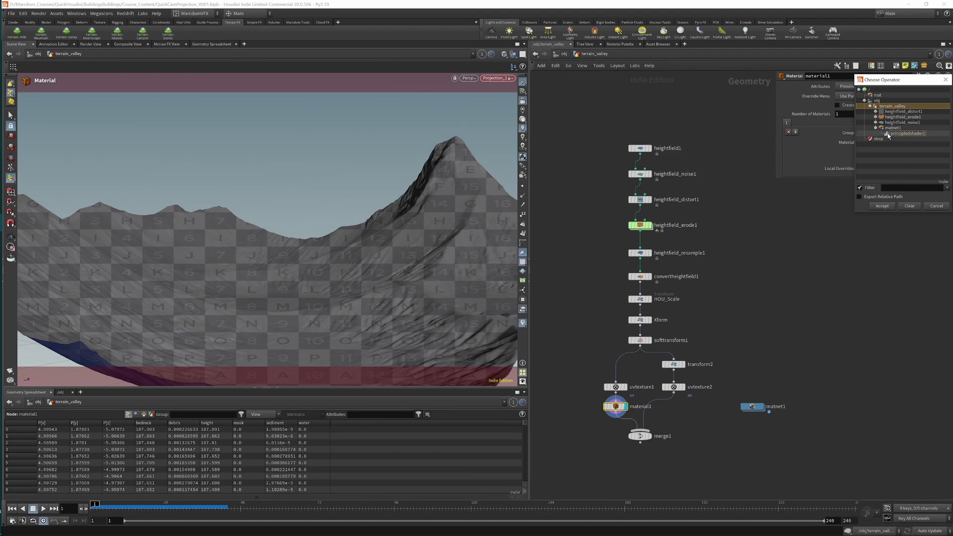
pyautogui.doubleClick(888, 134)
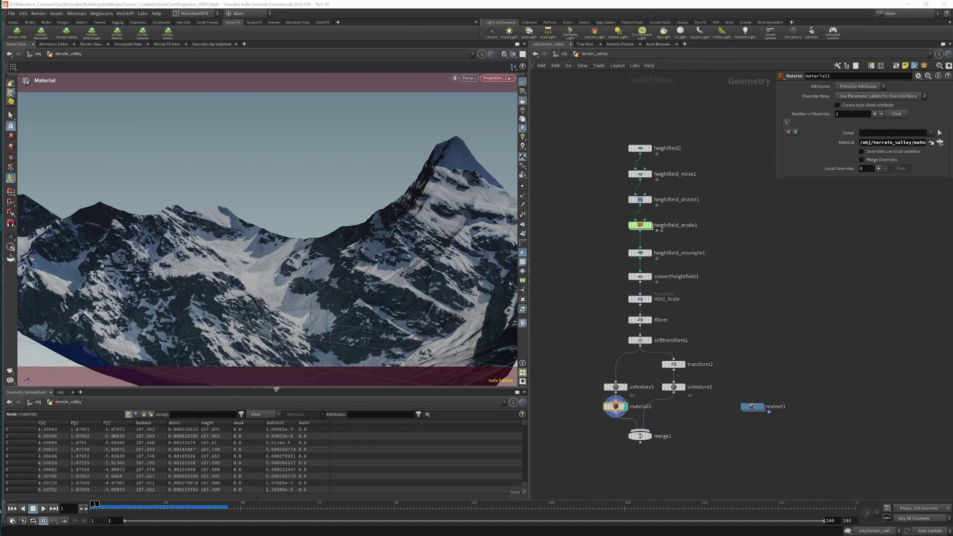
pyautogui.click(80, 392)
pyautogui.moveTo(101, 408)
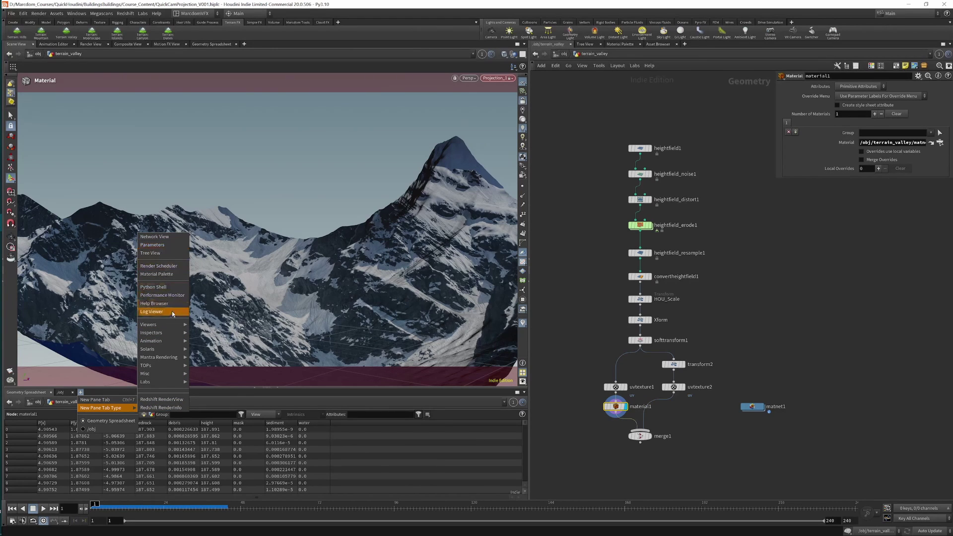
pyautogui.click(210, 328)
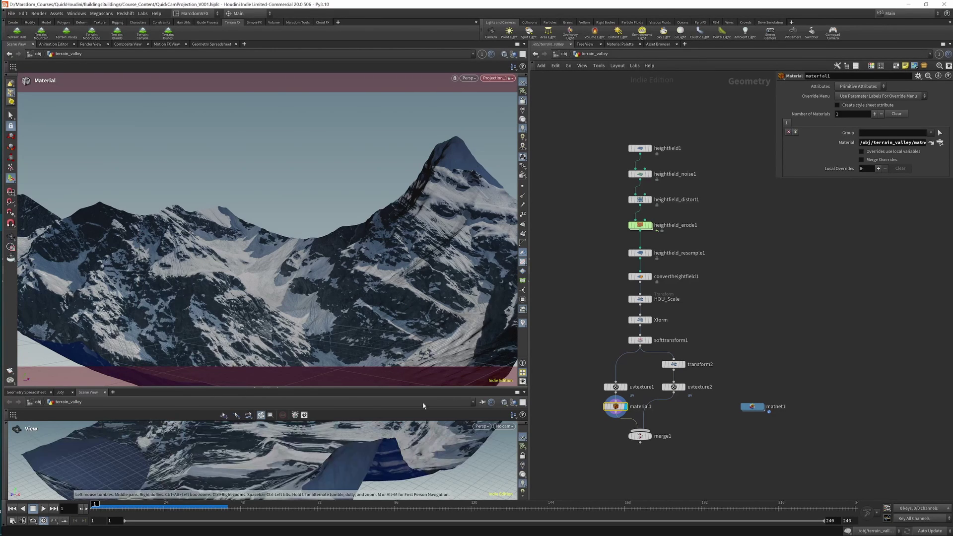
# Make the lower view look through Projection_1 and the upper view through ShotCam.
pyautogui.click(502, 430)
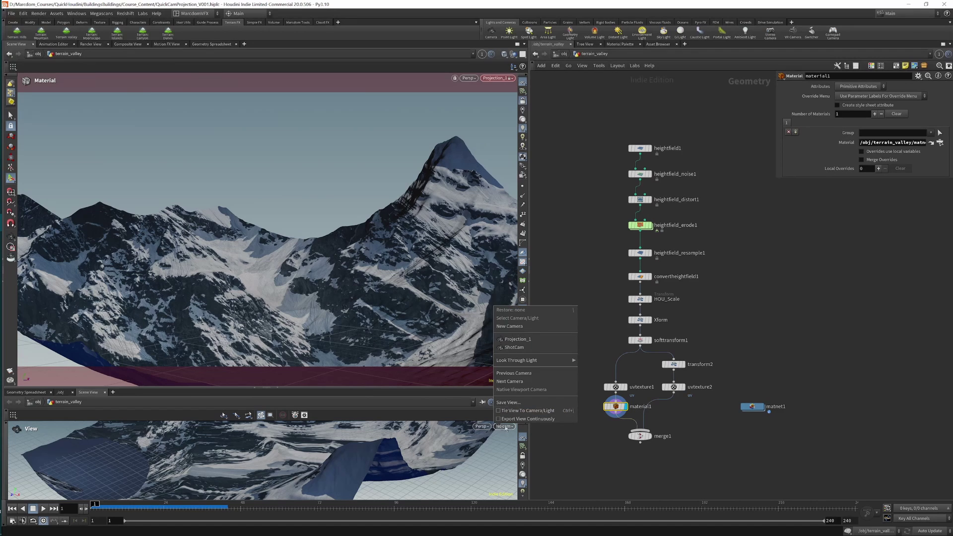
pyautogui.click(522, 341)
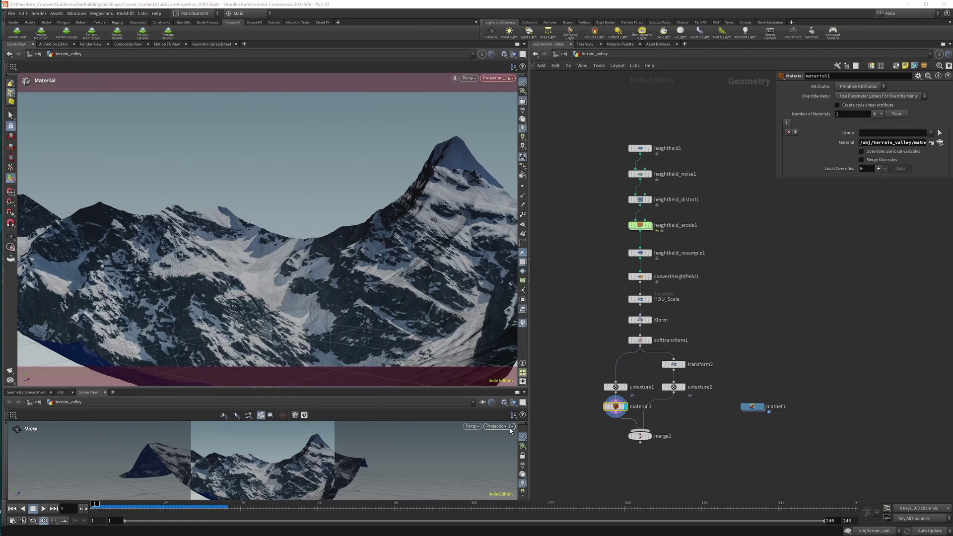
pyautogui.click(499, 426)
pyautogui.click(512, 348)
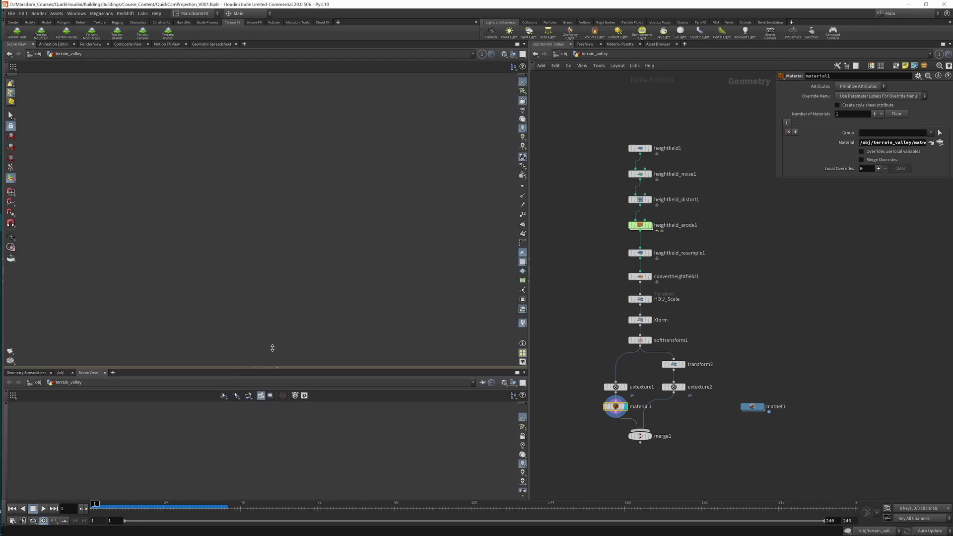
pyautogui.moveTo(291, 387); pyautogui.dragTo(270, 325)
pyautogui.click(508, 363)
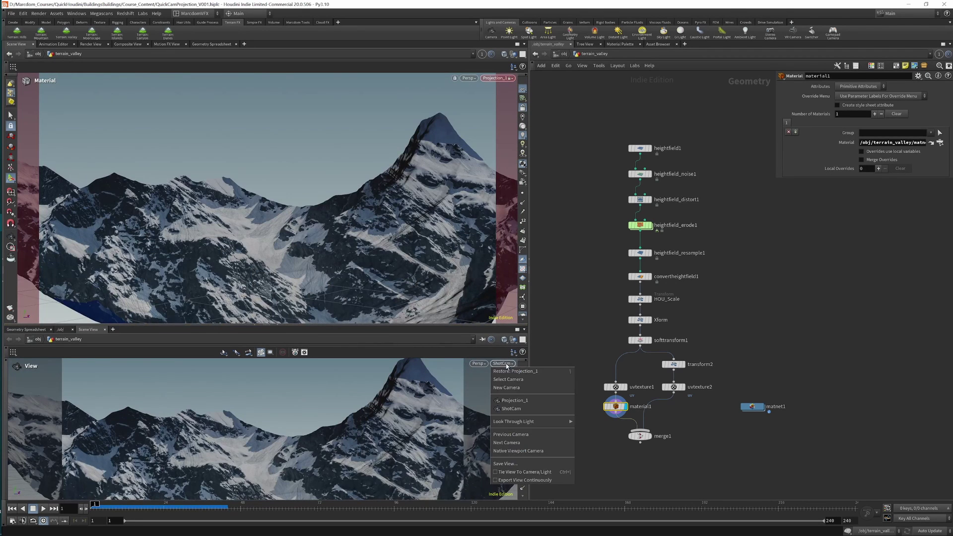
pyautogui.click(522, 403)
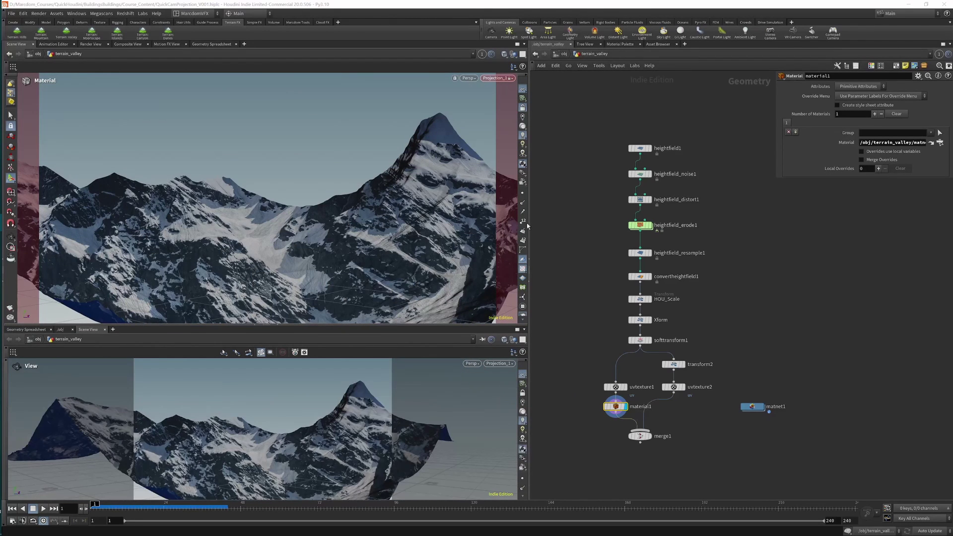
pyautogui.click(506, 79)
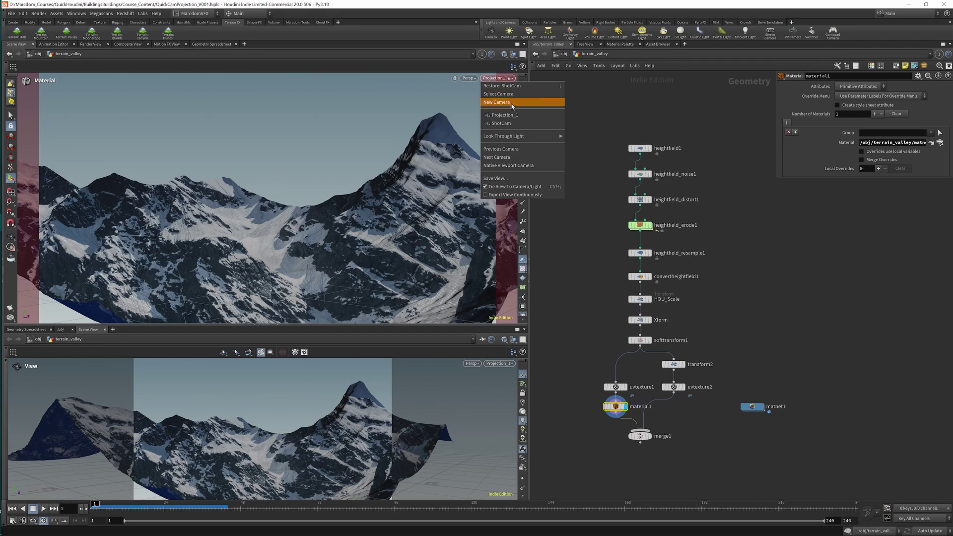
pyautogui.click(511, 123)
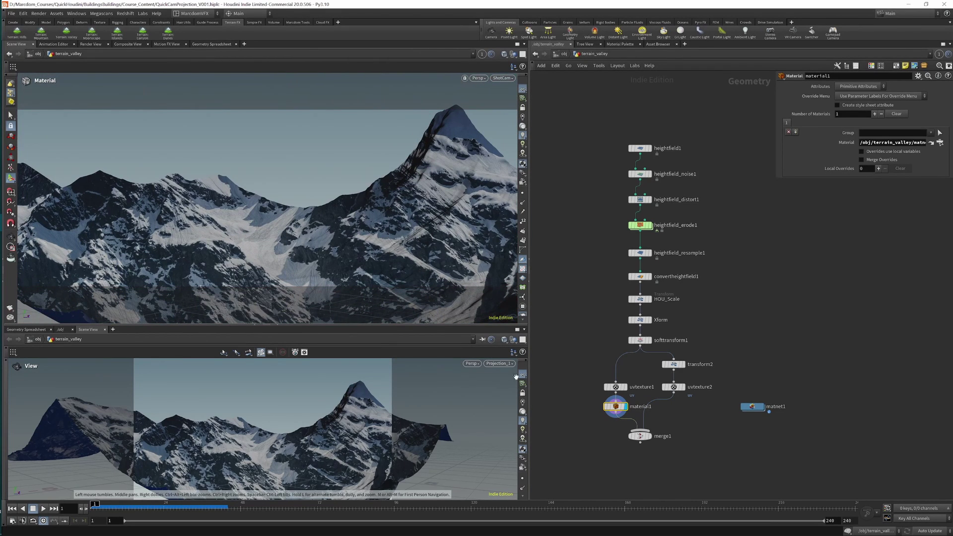
# Lock the lower view to Projection_1 and re-aim it to shift the projected photo.
pyautogui.click(522, 392)
pyautogui.moveTo(296, 437)
pyautogui.mouseDown()
pyautogui.moveTo(271, 453)
pyautogui.moveTo(278, 447)
pyautogui.moveTo(266, 443)
pyautogui.moveTo(283, 429)
pyautogui.mouseUp()
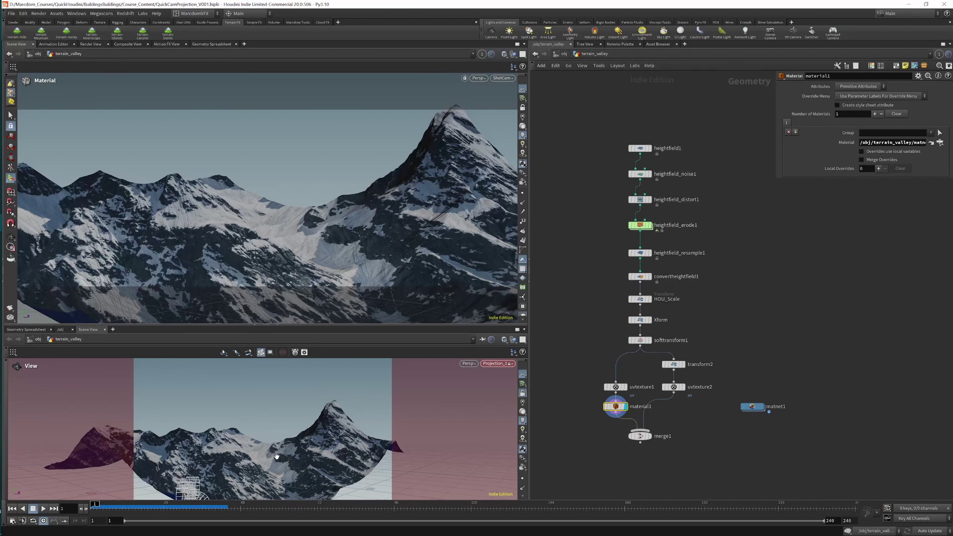
pyautogui.click(555, 217)
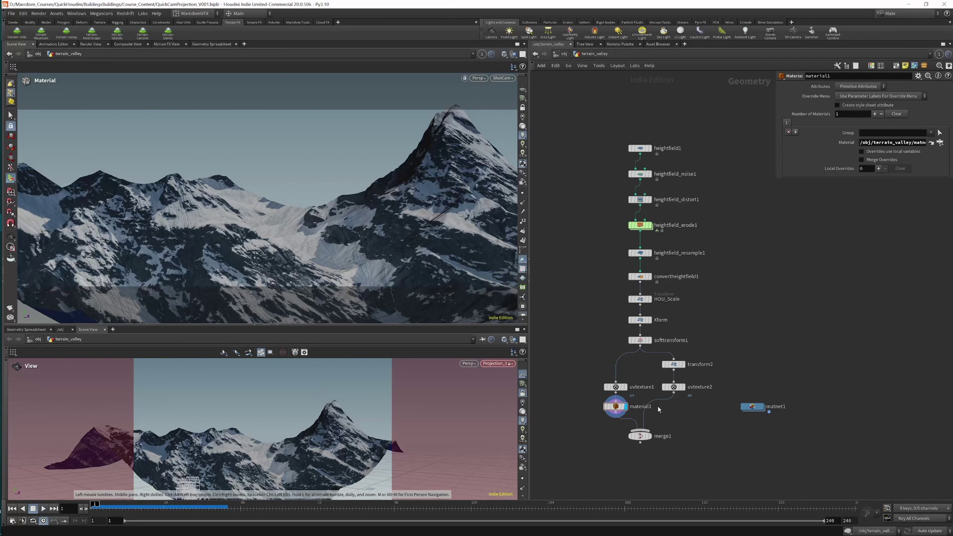
pyautogui.scroll(3, 661, 409)
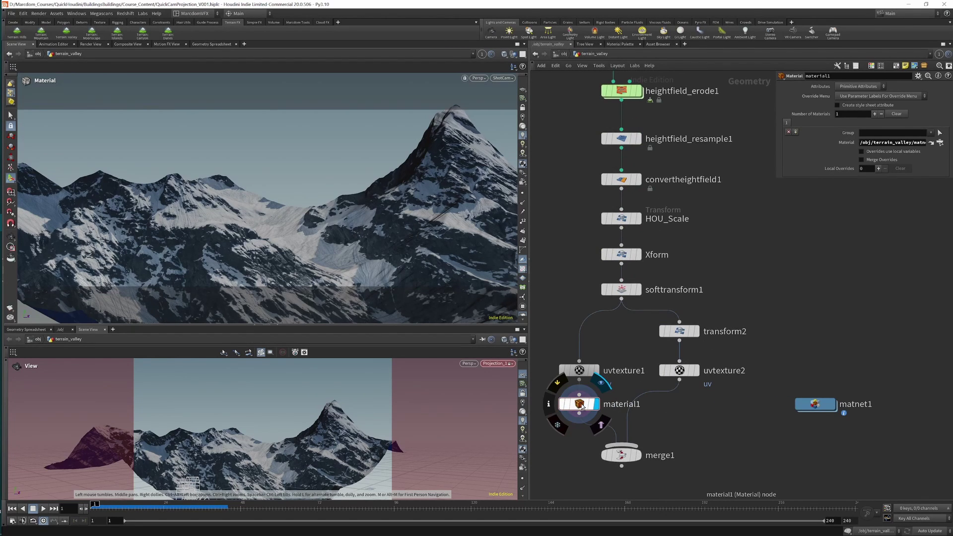
# Set uvtexture2 to Perspective From Camera using camera /obj/Projection_2.
pyautogui.click(680, 371)
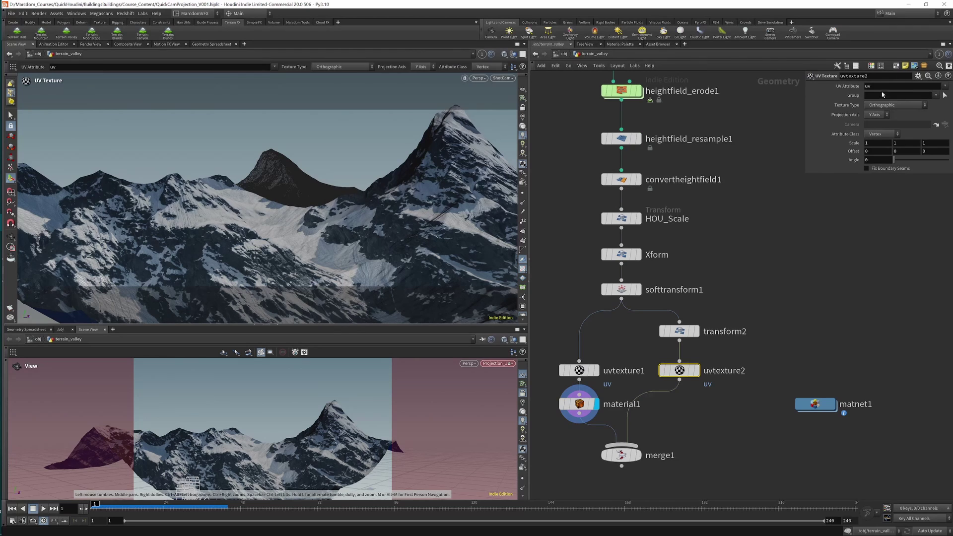
pyautogui.click(869, 105)
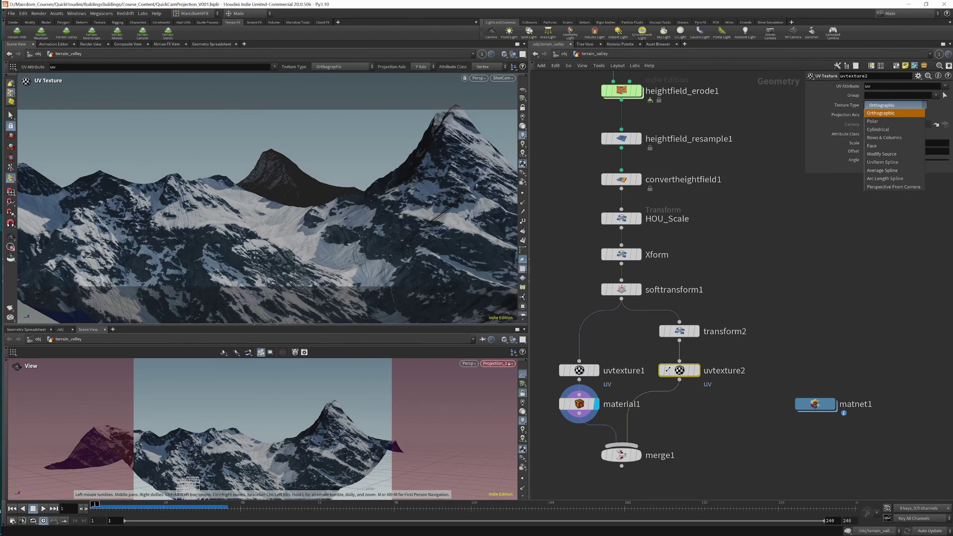
pyautogui.click(887, 188)
pyautogui.click(945, 125)
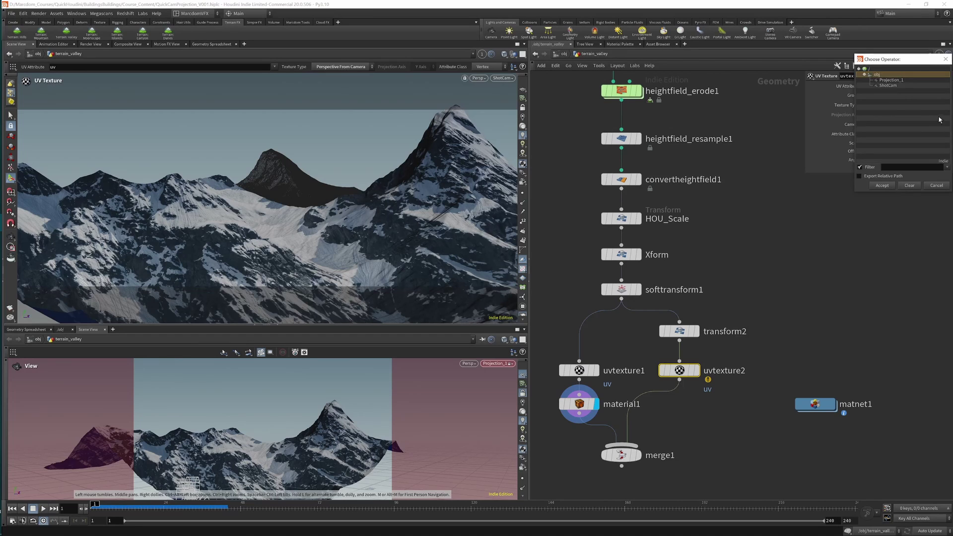
pyautogui.press('Down')
pyautogui.click(883, 185)
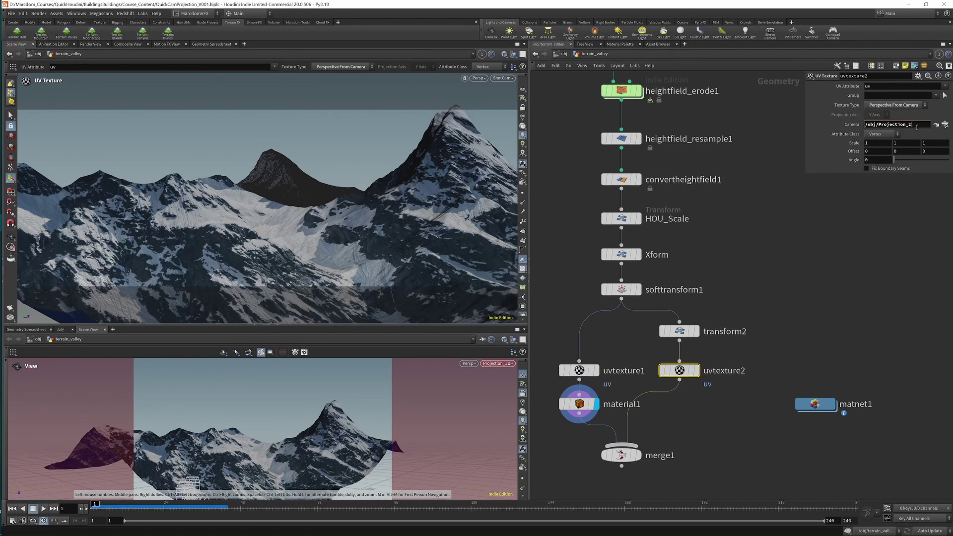
pyautogui.press('Return')
pyautogui.click(676, 422)
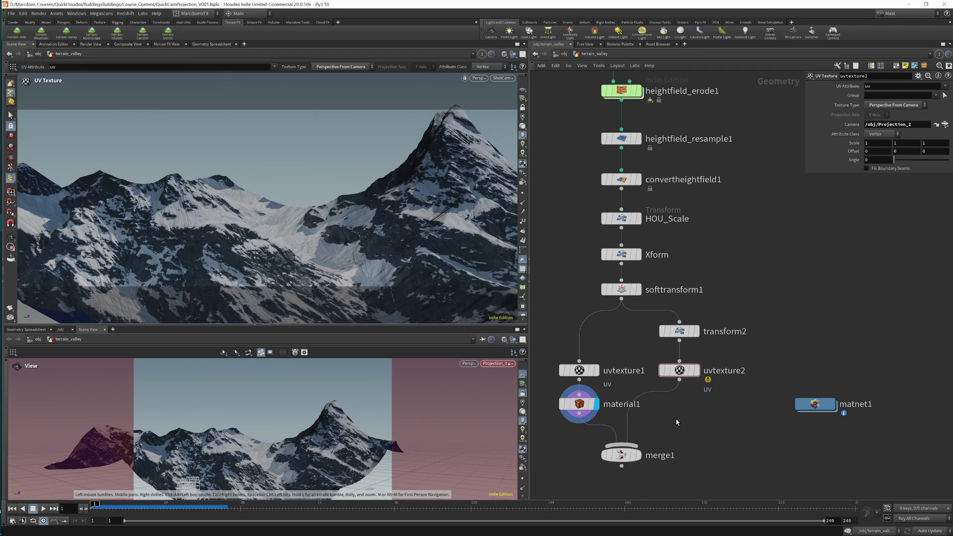
# Duplicate Projection_1 as Projection_2 at /obj, then select material1 inside terrain_valley.
pyautogui.press('u')
pyautogui.keyDown('alt'); pyautogui.moveTo(590, 339); pyautogui.dragTo(605, 381); pyautogui.keyUp('alt')
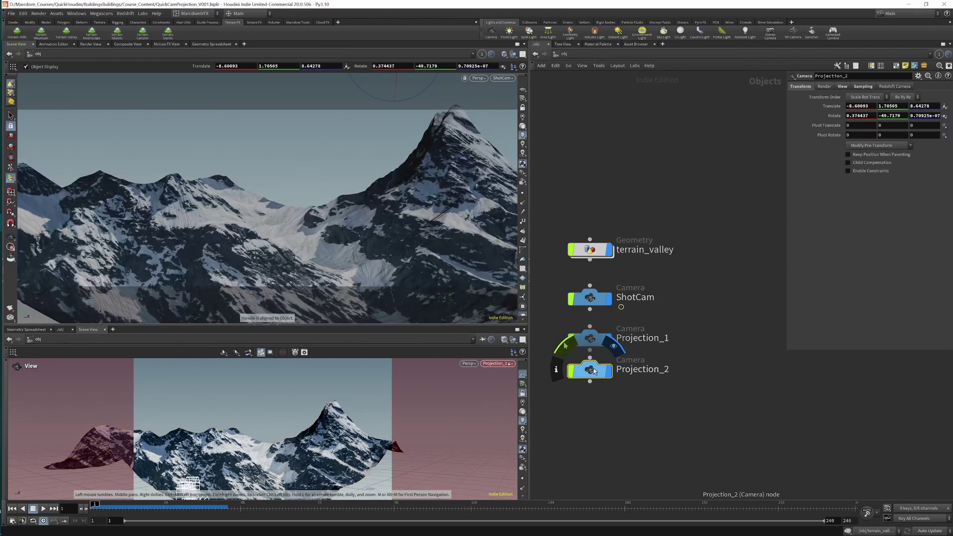
pyautogui.doubleClick(589, 249)
pyautogui.click(579, 403)
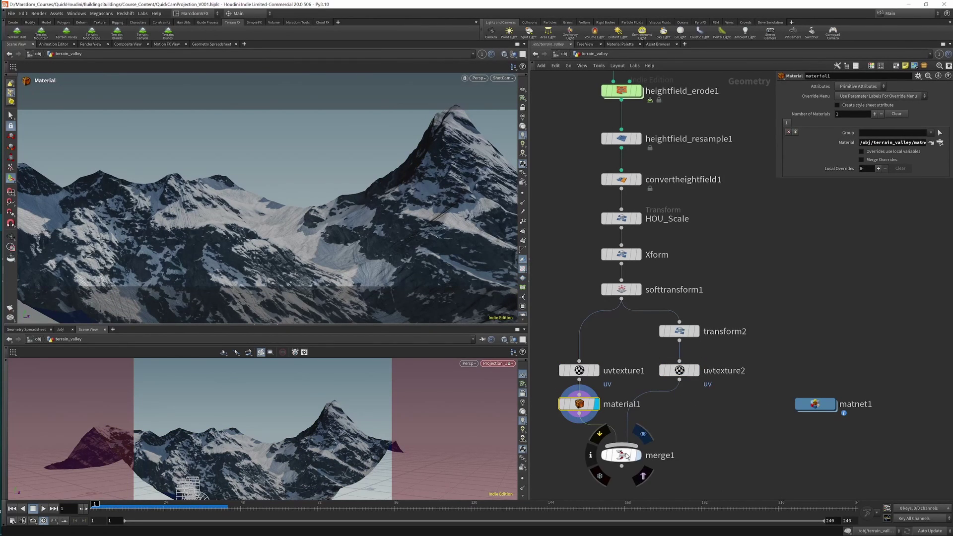
# Copy material1 onto the uvtexture2–merge1 wire as material2, aim Projection_2 at the central peak, and save.
pyautogui.moveTo(579, 404)
pyautogui.keyDown('alt'); pyautogui.mouseDown()
pyautogui.moveTo(697, 416)
pyautogui.moveTo(672, 409)
pyautogui.mouseUp(); pyautogui.keyUp('alt')
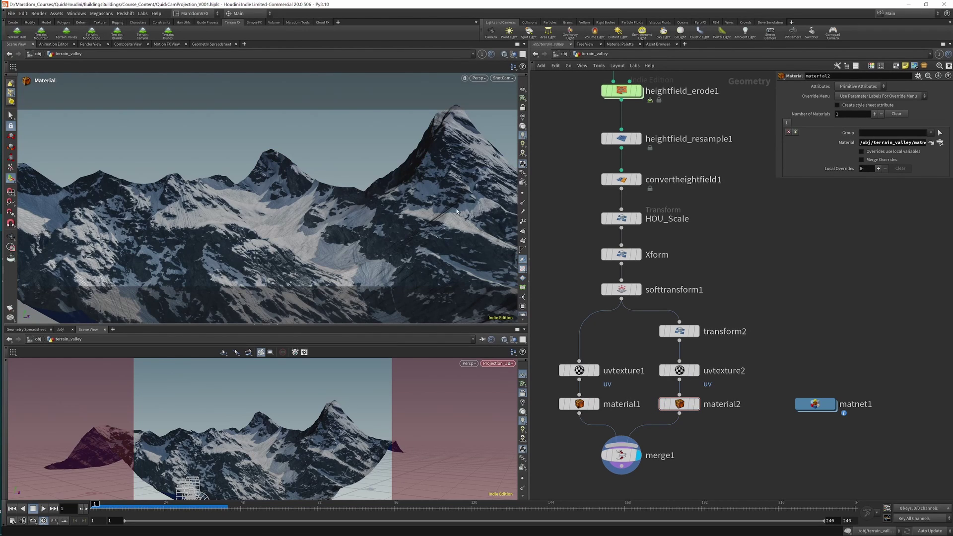
pyautogui.click(496, 364)
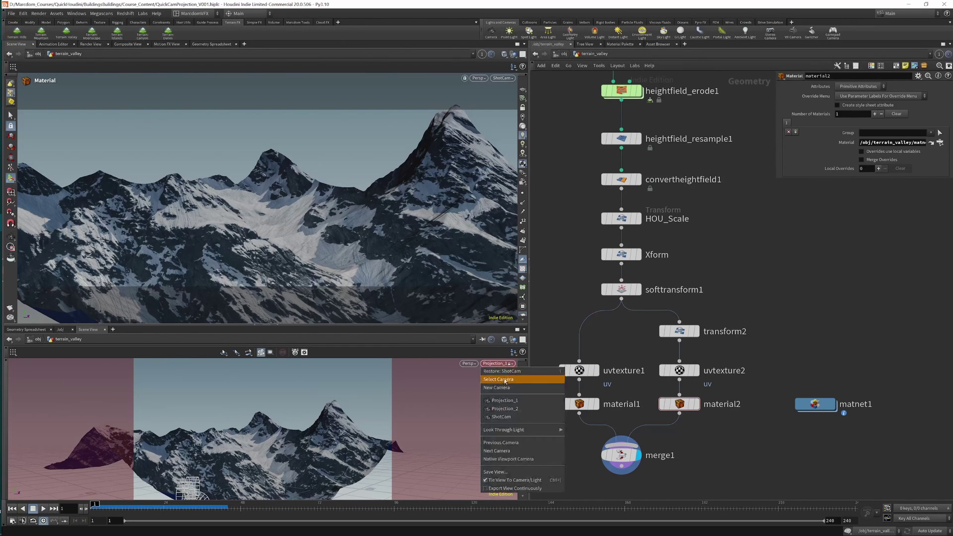
pyautogui.click(511, 412)
pyautogui.moveTo(273, 421)
pyautogui.mouseDown()
pyautogui.moveTo(270, 442)
pyautogui.moveTo(275, 434)
pyautogui.mouseUp()
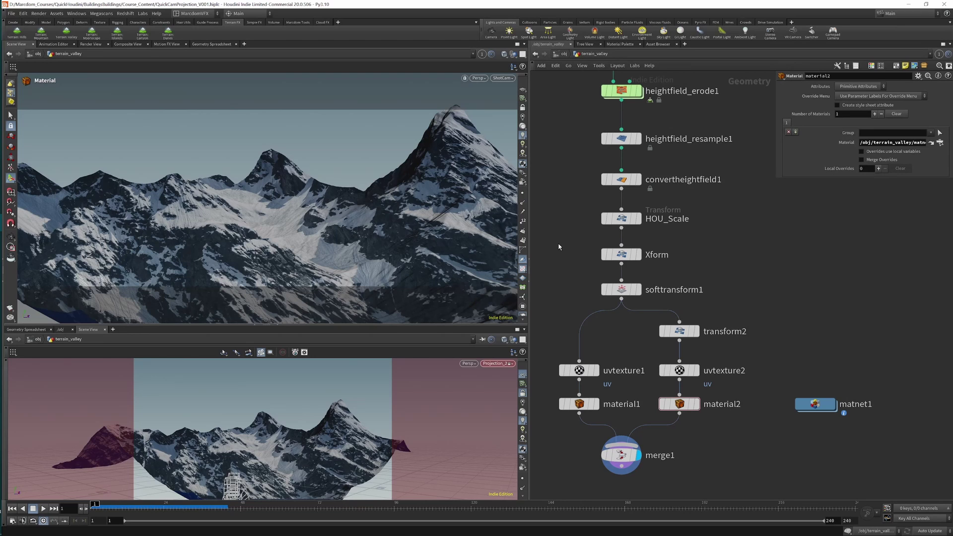
pyautogui.hotkey('ctrl', 's')
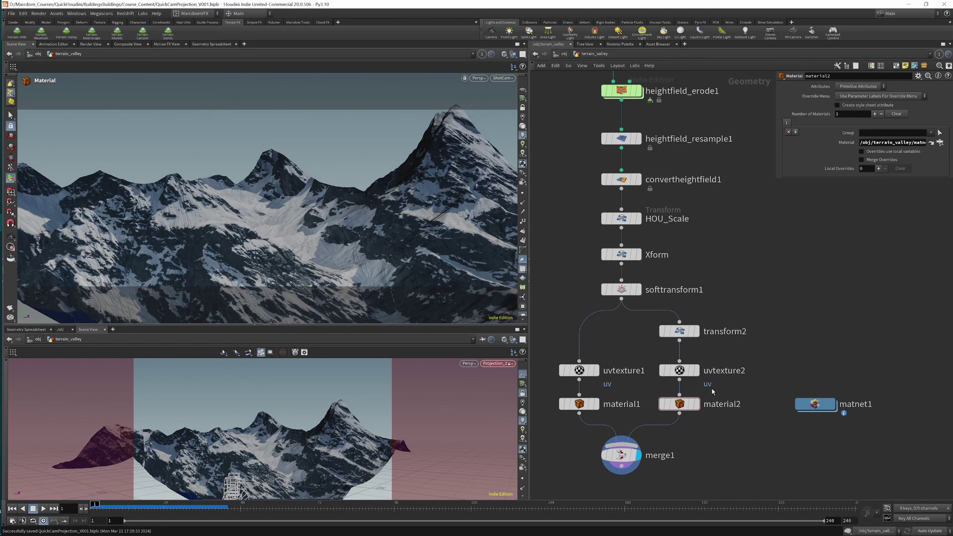
pyautogui.moveTo(679, 404)
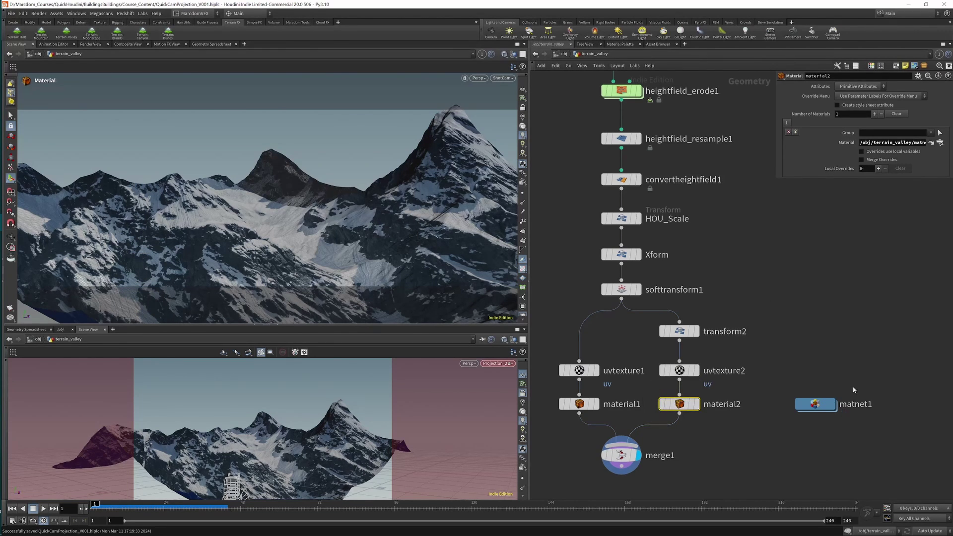
# Duplicate principledshader1 inside matnet1 and give the copy the second mountain photo as base colour.
pyautogui.doubleClick(809, 404)
pyautogui.moveTo(618, 394)
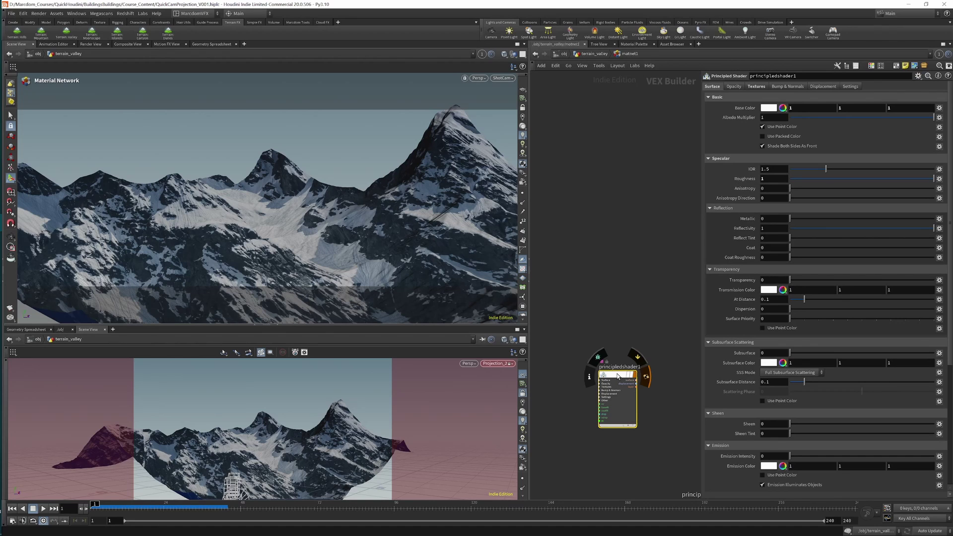
pyautogui.keyDown('alt'); pyautogui.moveTo(618, 377); pyautogui.dragTo(665, 383); pyautogui.keyUp('alt')
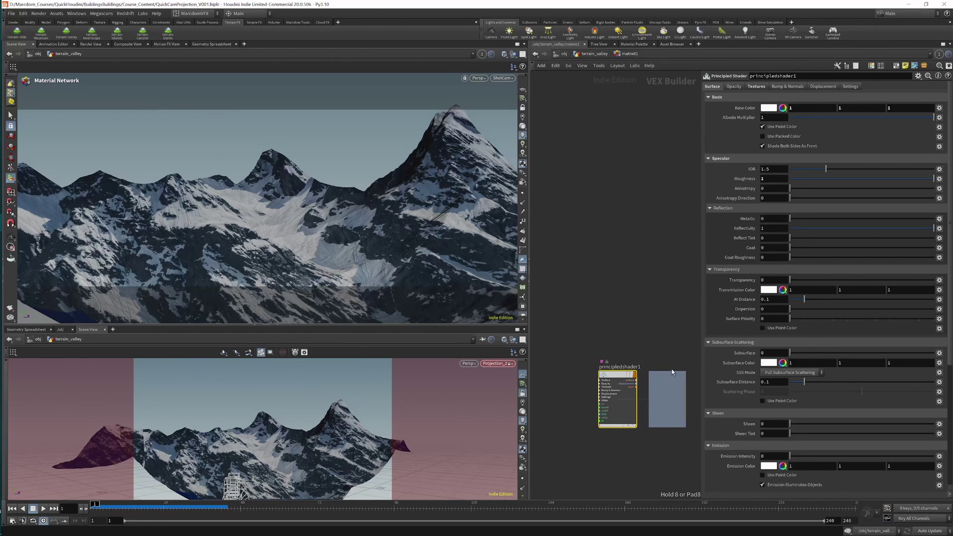
pyautogui.click(764, 87)
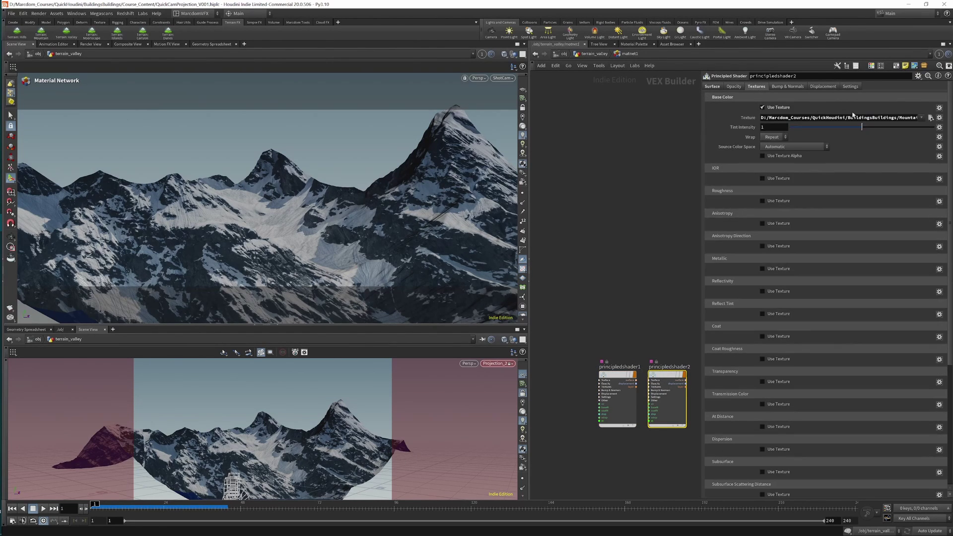
pyautogui.click(930, 119)
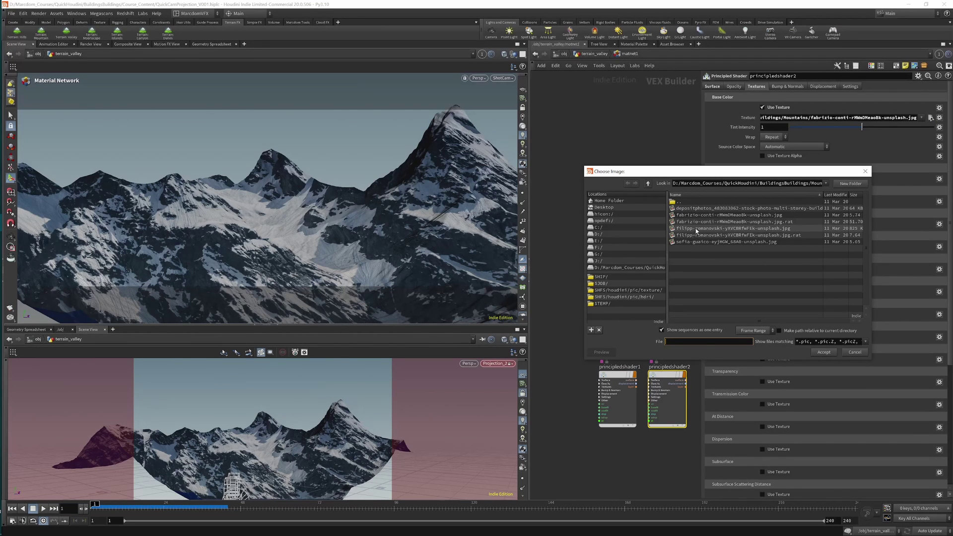
pyautogui.doubleClick(696, 229)
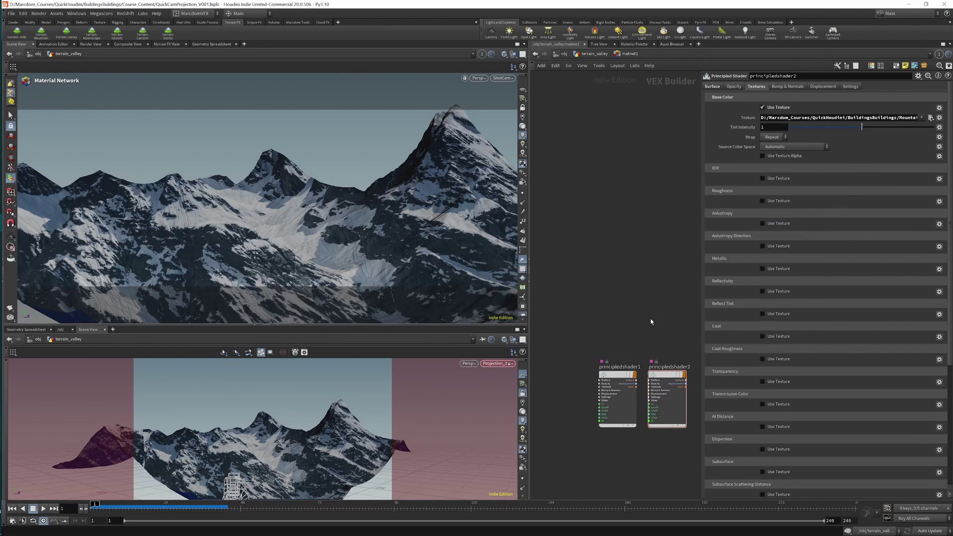
# Assign principledshader2 to material2, realign Projection_2 on the peak, and return to /obj.
pyautogui.press('u')
pyautogui.click(681, 405)
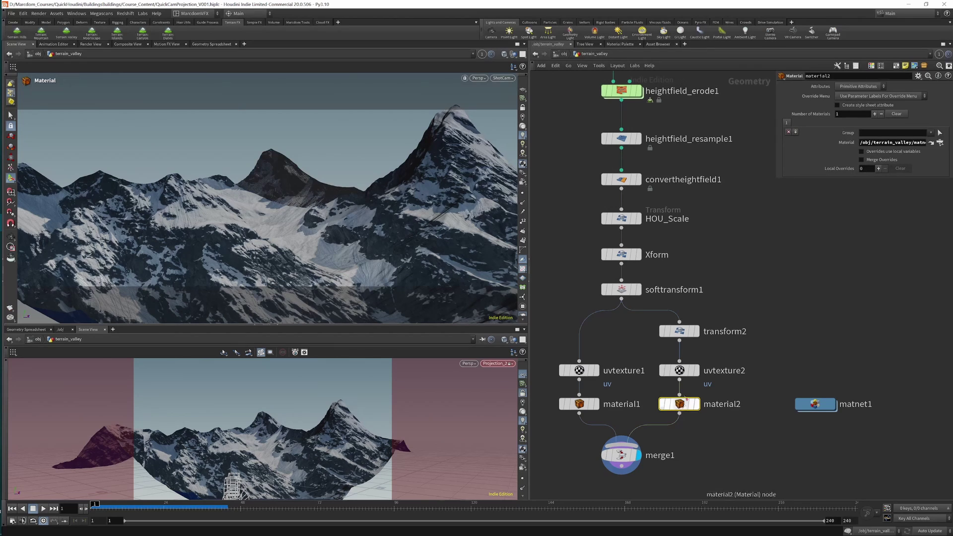
pyautogui.click(941, 143)
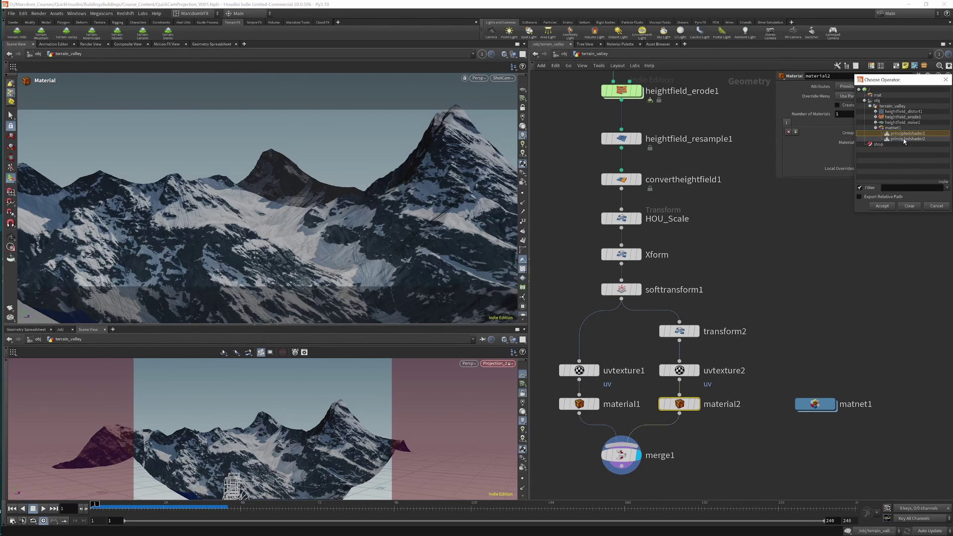
pyautogui.doubleClick(894, 138)
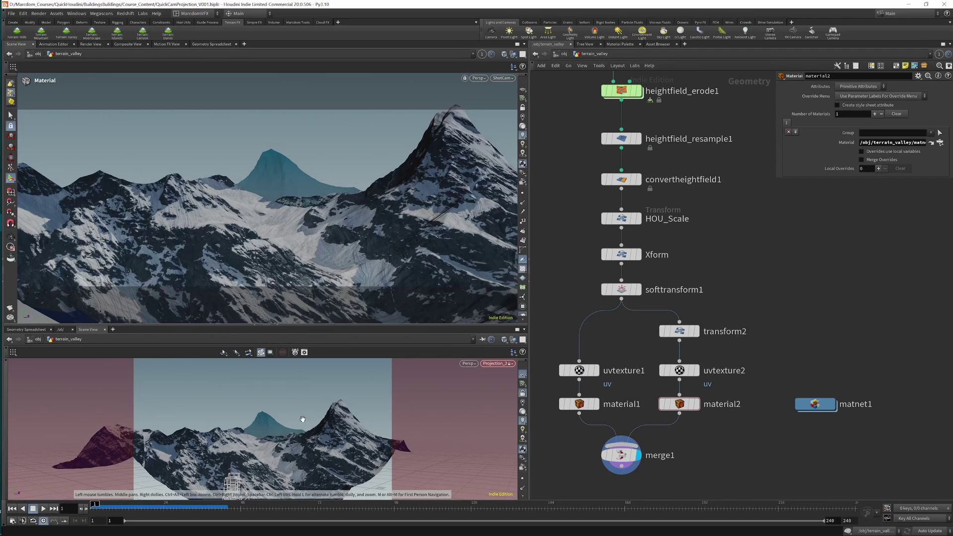
pyautogui.moveTo(303, 420)
pyautogui.mouseDown()
pyautogui.moveTo(308, 448)
pyautogui.moveTo(345, 467)
pyautogui.moveTo(347, 448)
pyautogui.mouseUp()
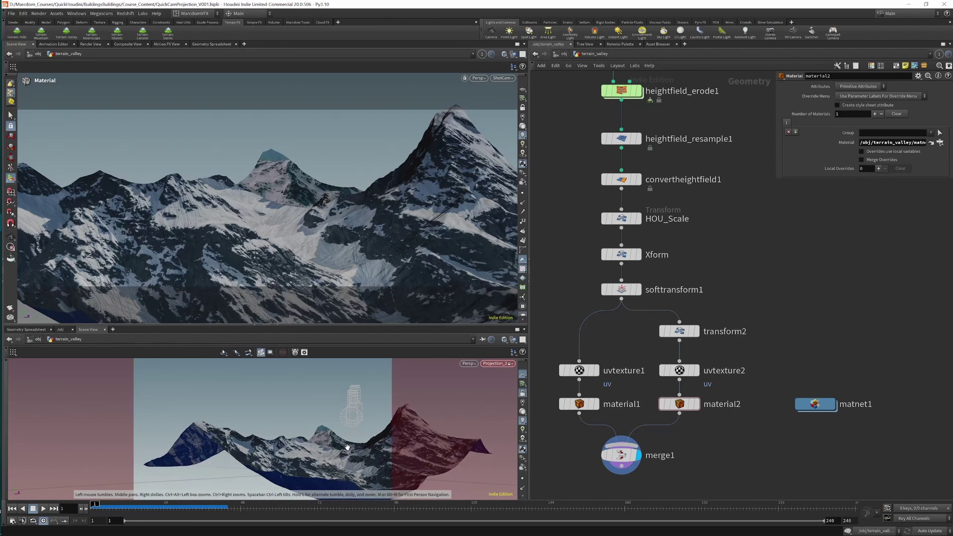
pyautogui.press('u')
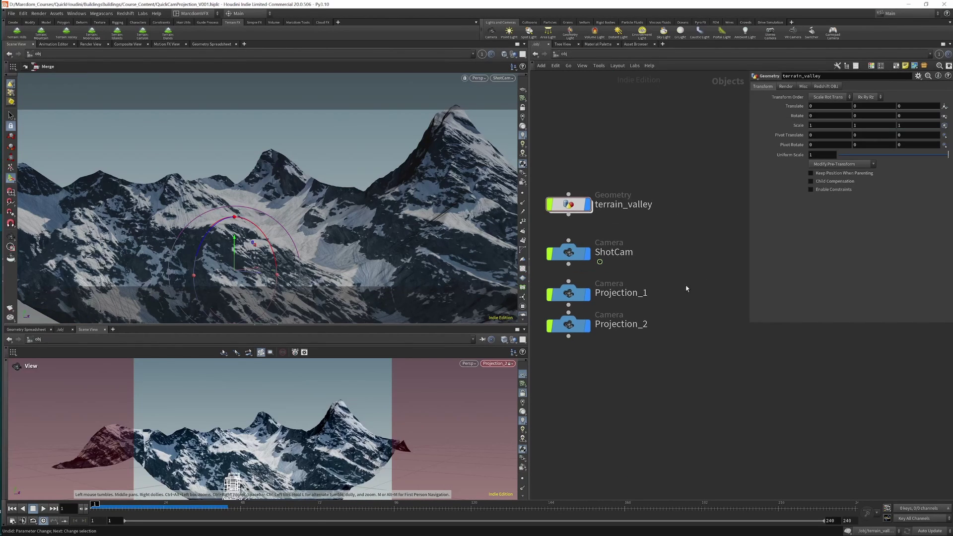
# Create a LOP Network at object level and enter it with an enlarged viewport.
pyautogui.press('Tab')
pyautogui.write('l')
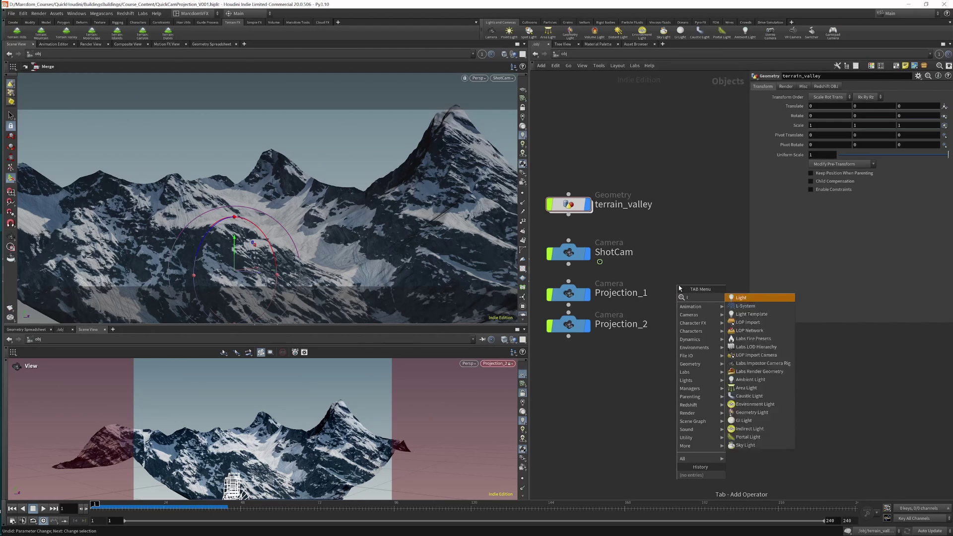
pyautogui.write('opne')
pyautogui.press('Return')
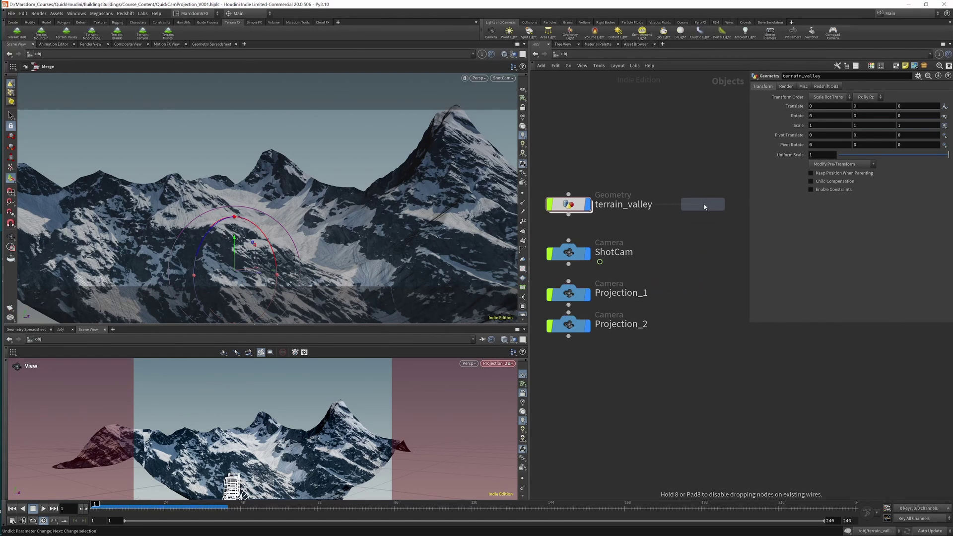
pyautogui.click(703, 204)
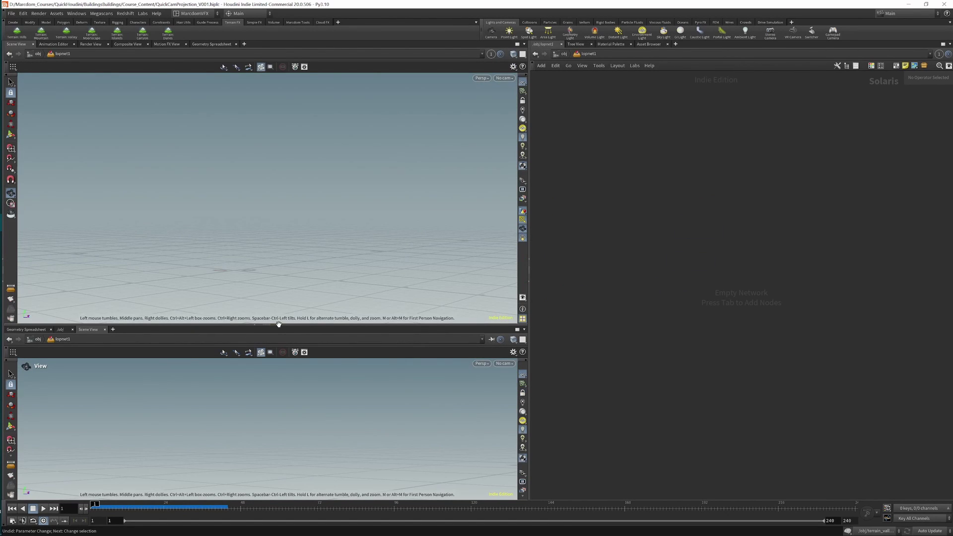
pyautogui.click(278, 327)
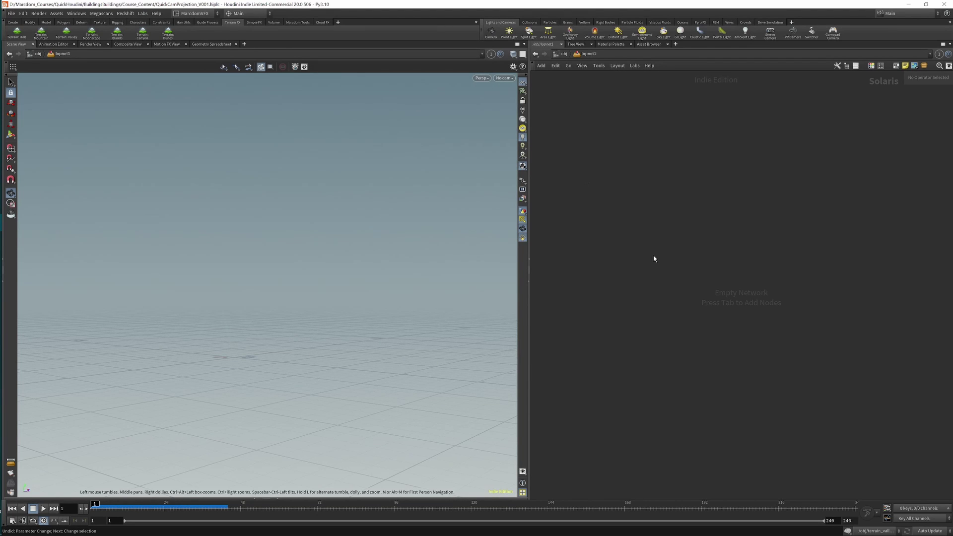
# Add a Scene Import (All) node and look through the ShotCam camera.
pyautogui.press('Tab')
pyautogui.write('sceneim')
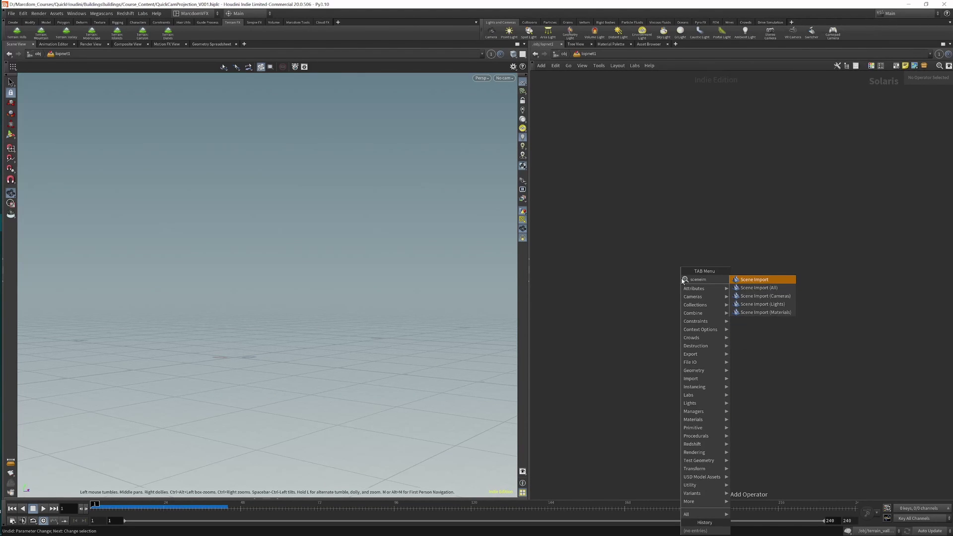
pyautogui.press('Down')
pyautogui.press('Return')
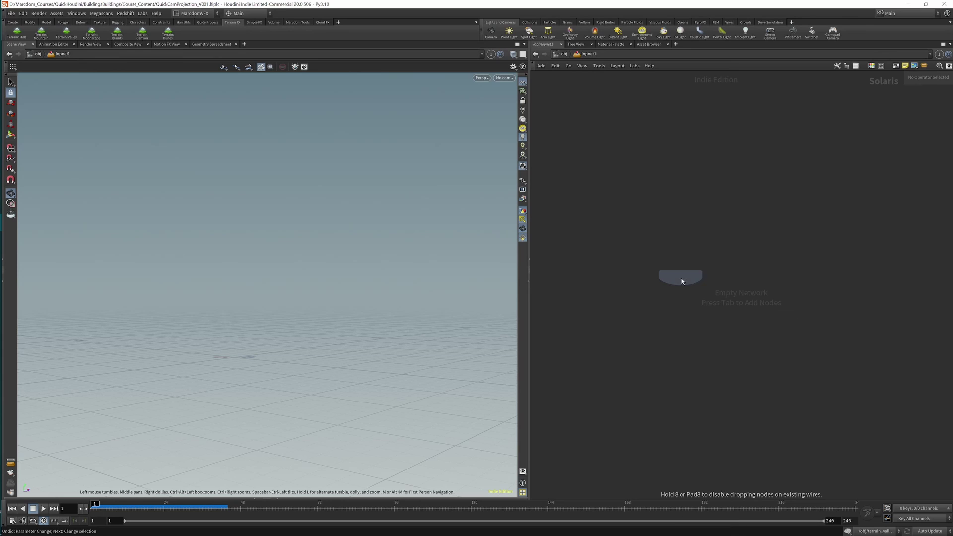
pyautogui.click(659, 163)
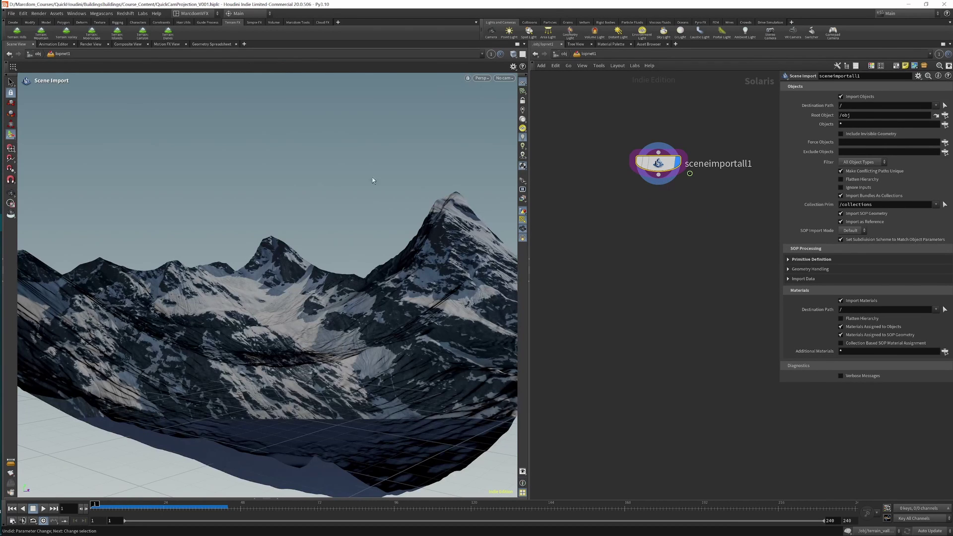
pyautogui.click(504, 78)
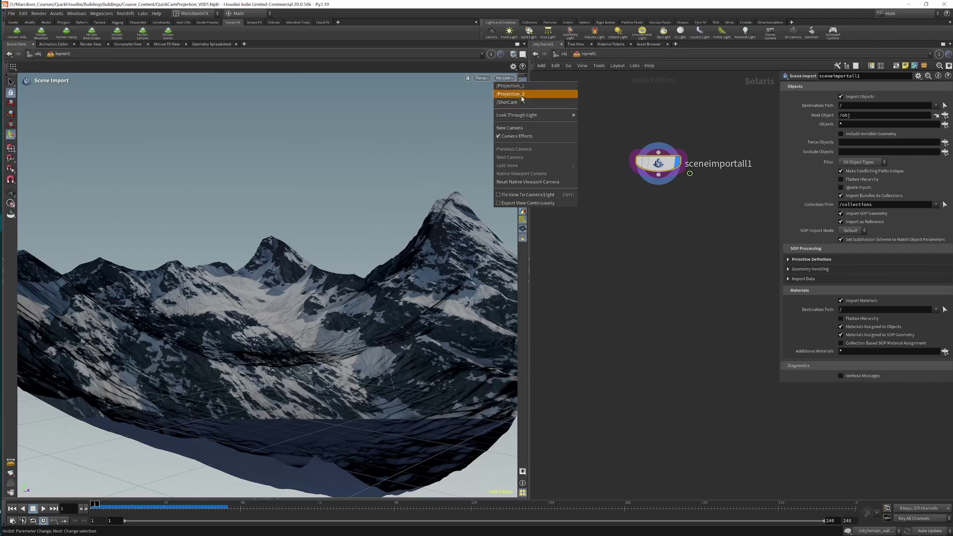
pyautogui.click(519, 102)
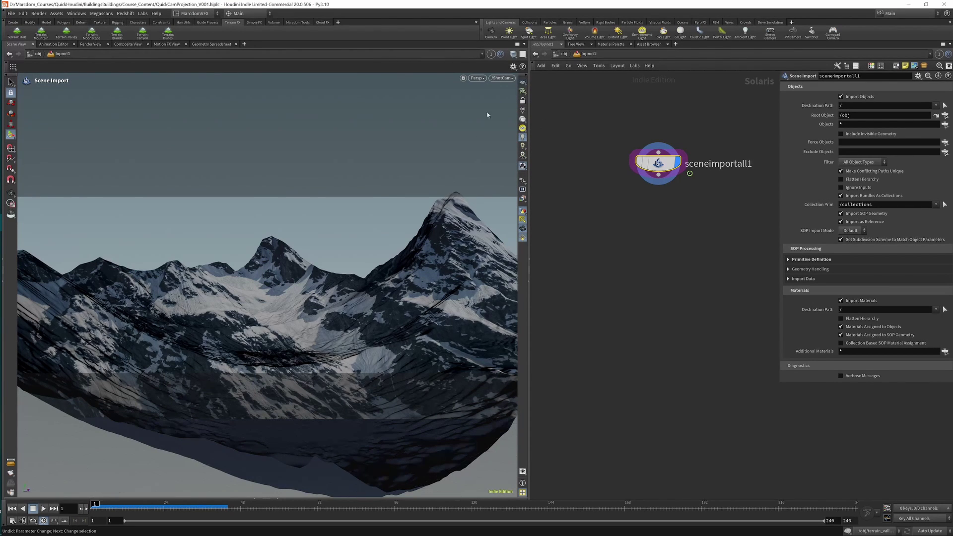
# Set the viewport background colour scheme to Dark.
pyautogui.press('d')
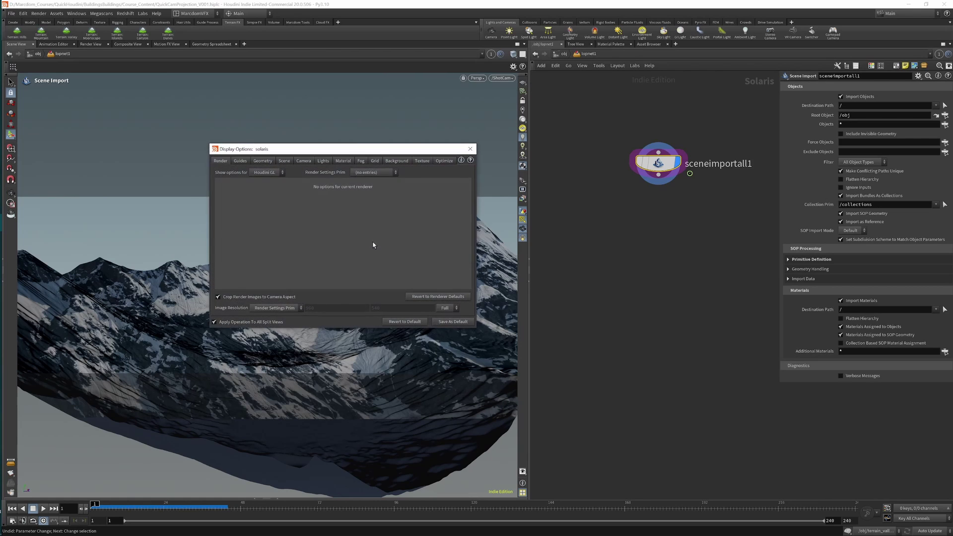
pyautogui.click(390, 164)
pyautogui.click(273, 172)
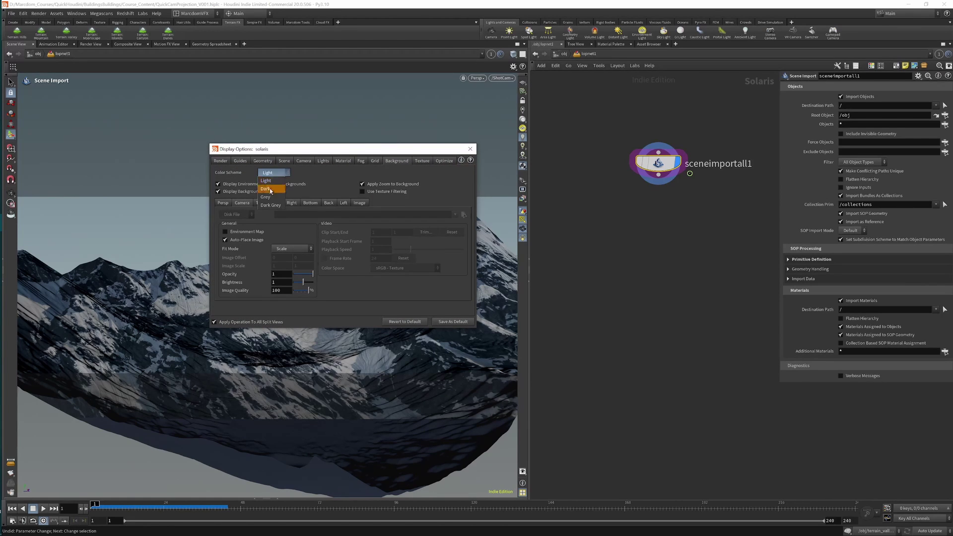
pyautogui.click(270, 192)
# Add a dome light below sceneimportall1 with an HDR image as its texture.
pyautogui.click(470, 149)
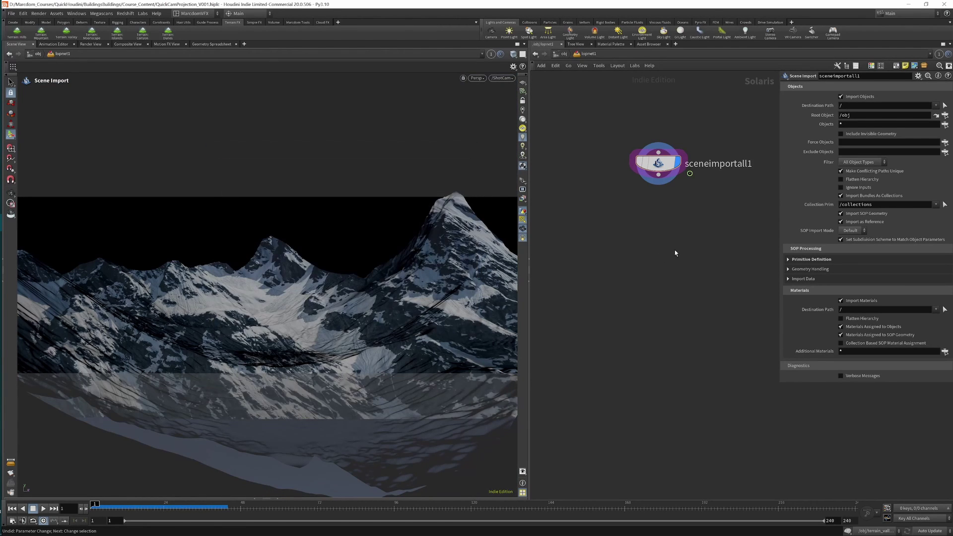
pyautogui.click(643, 33)
pyautogui.click(661, 168)
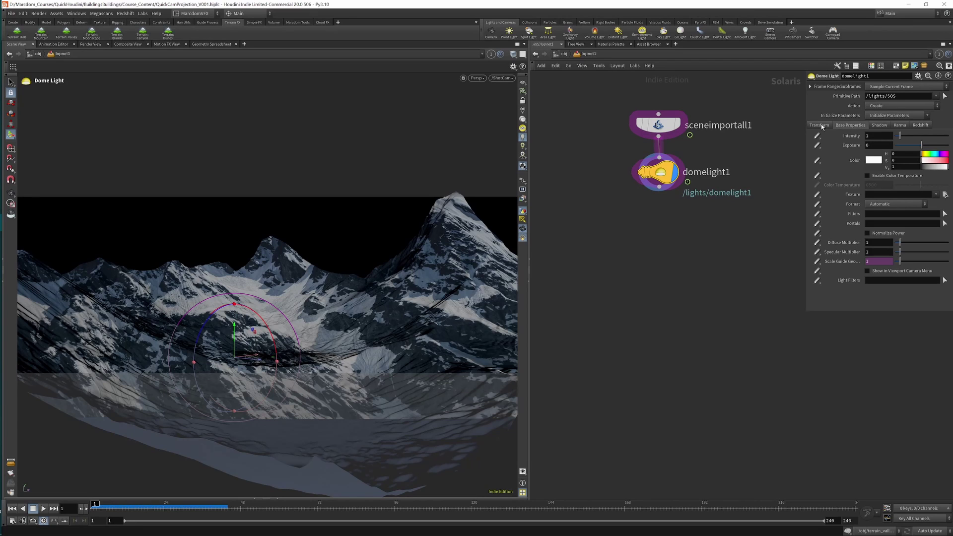
pyautogui.click(946, 195)
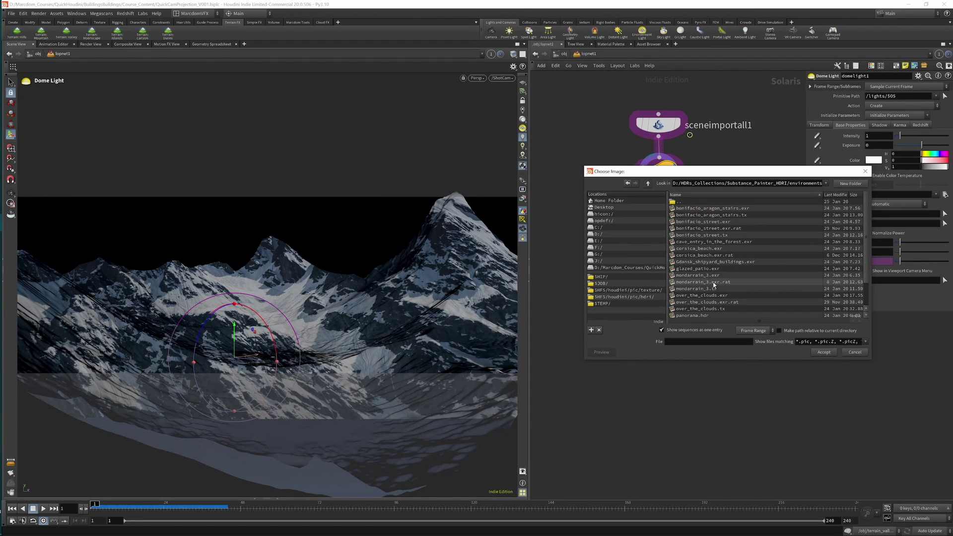
pyautogui.doubleClick(711, 302)
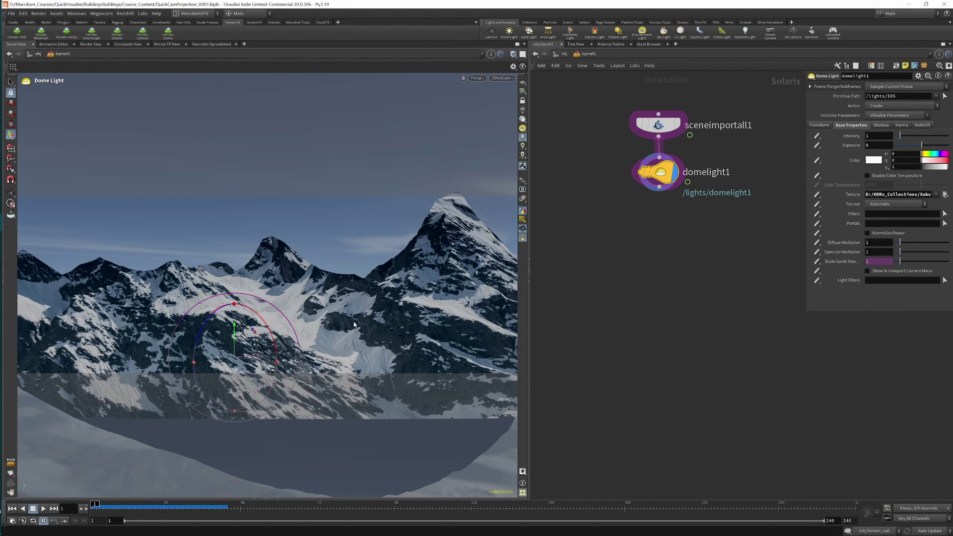
# Rotate the dome light to turn the sky, then view through ShotCam again.
pyautogui.keyDown('alt'); pyautogui.moveTo(335, 332); pyautogui.dragTo(350, 327); pyautogui.keyUp('alt')
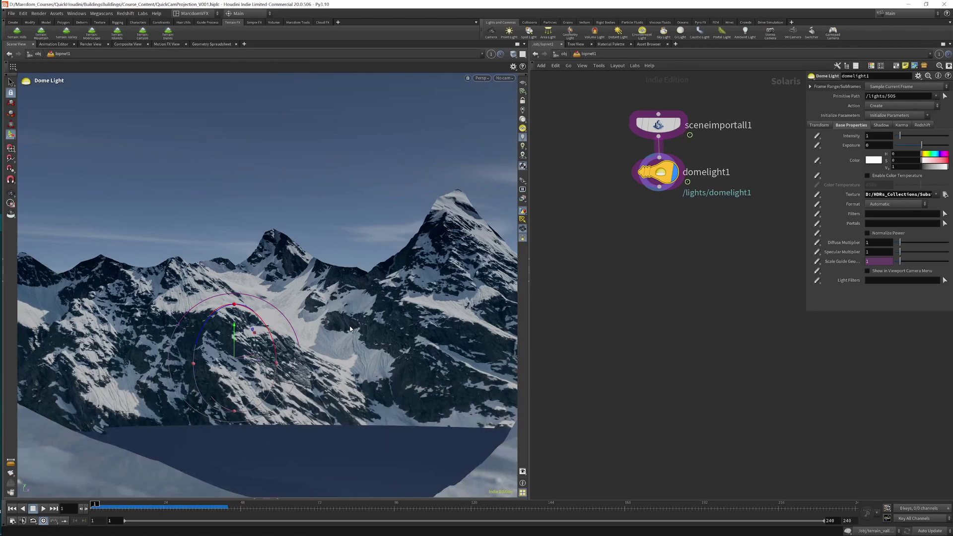
pyautogui.keyDown('alt'); pyautogui.moveTo(247, 374); pyautogui.dragTo(286, 359); pyautogui.keyUp('alt')
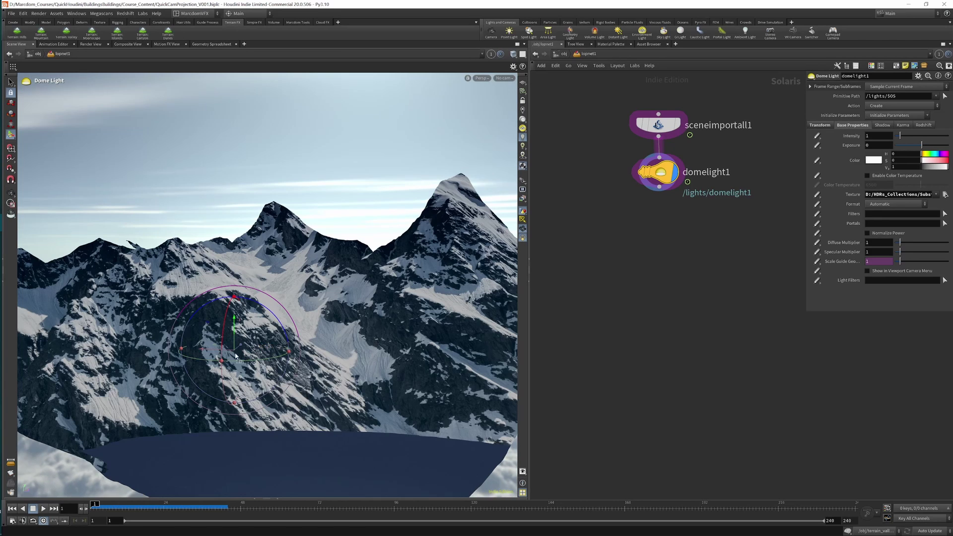
pyautogui.moveTo(224, 361); pyautogui.dragTo(304, 359)
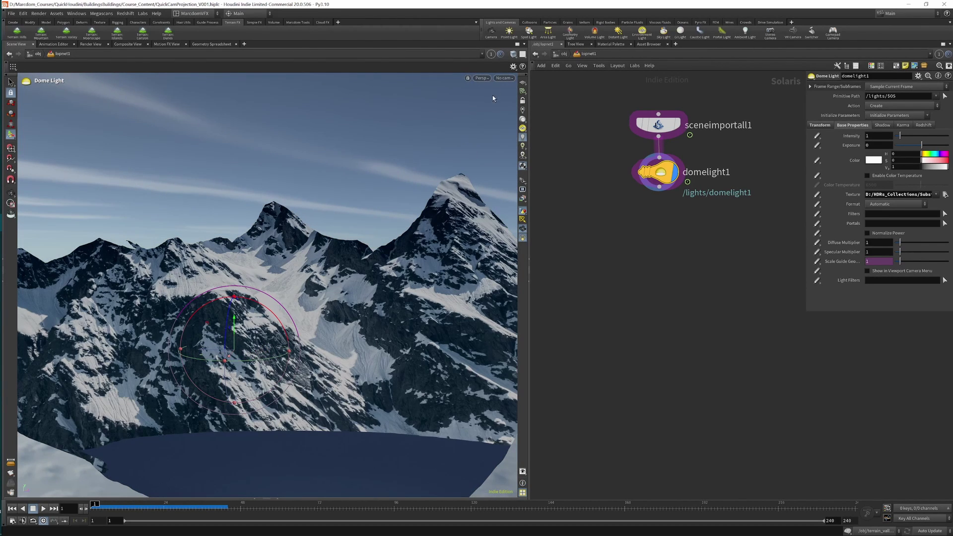
pyautogui.click(503, 78)
pyautogui.click(513, 102)
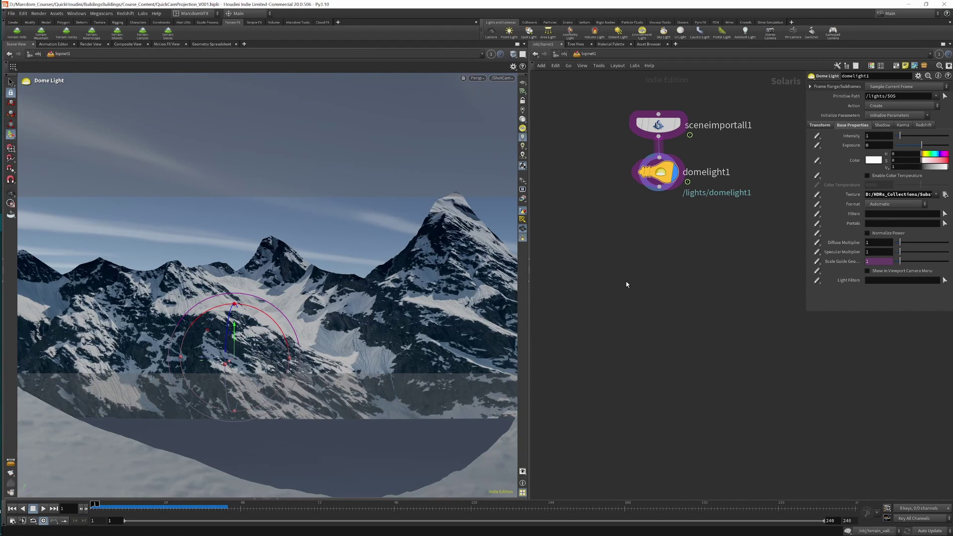
# Add a Karma render node to the network and delete domelight1.
pyautogui.press('Tab')
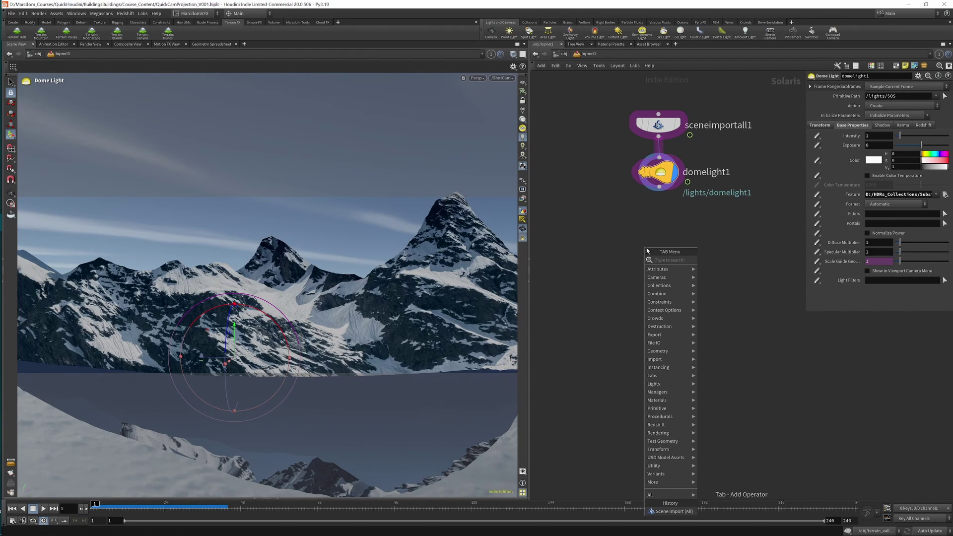
pyautogui.write('karma')
pyautogui.press('Return')
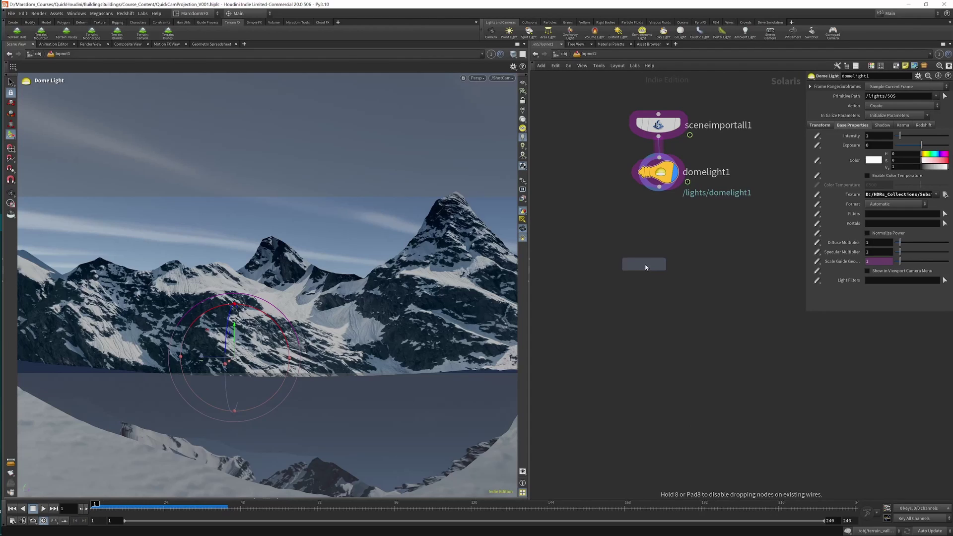
pyautogui.click(658, 273)
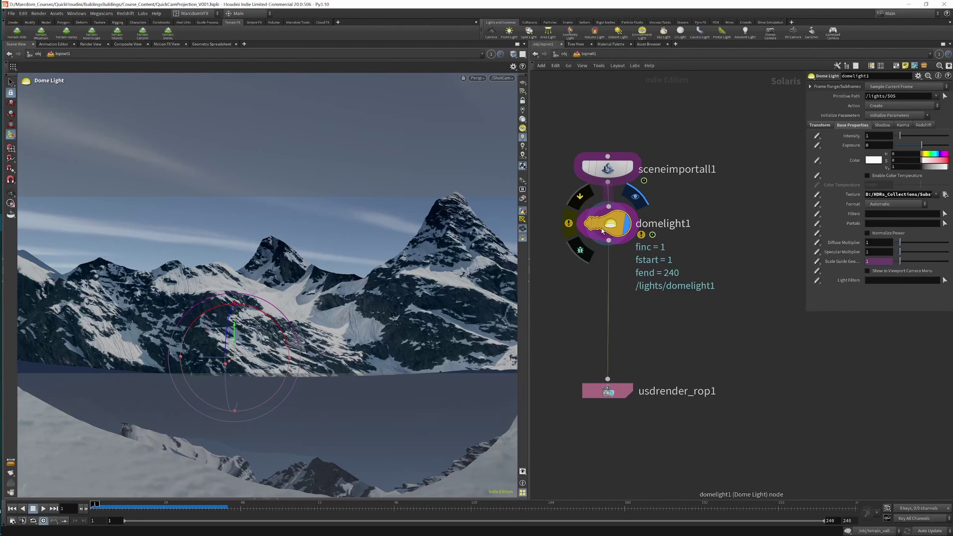
pyautogui.press('Delete')
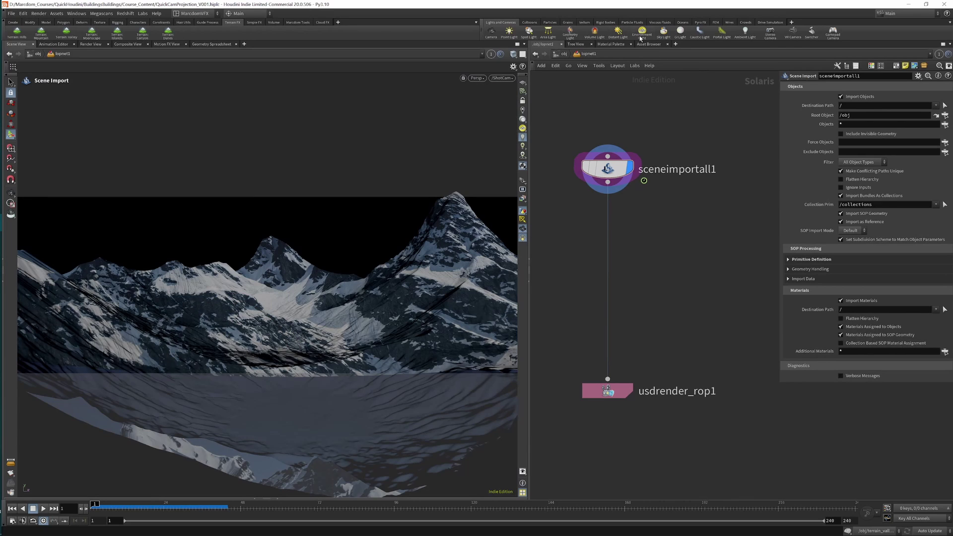
# Insert a displayed Karma Physical Sky with solar altitude 90 and raised intensity and exposure.
pyautogui.press('Tab')
pyautogui.write('s')
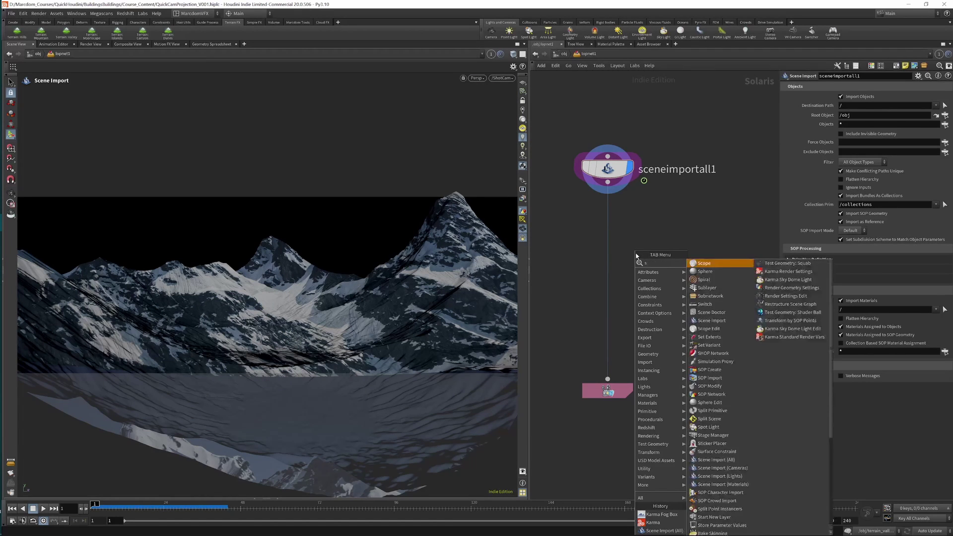
pyautogui.write('ky')
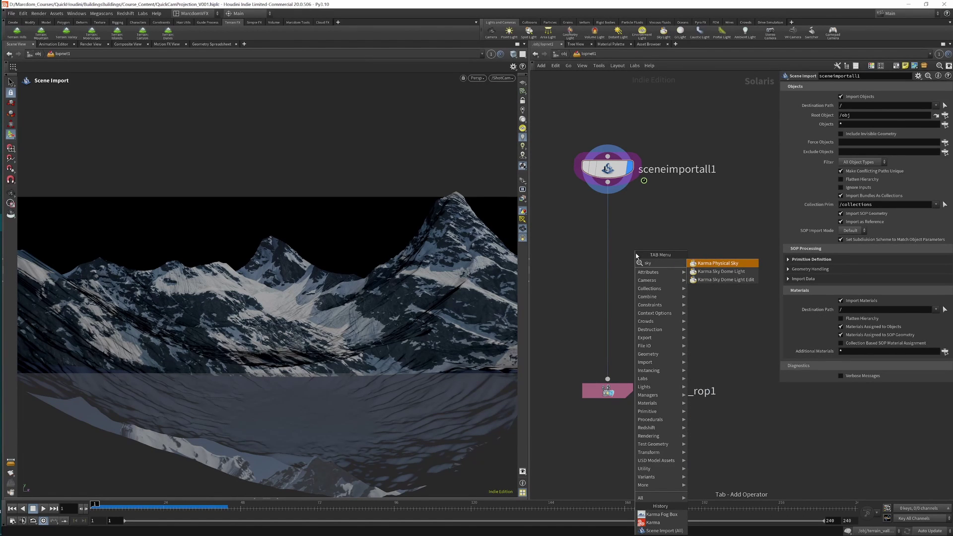
pyautogui.press('Return')
pyautogui.click(636, 256)
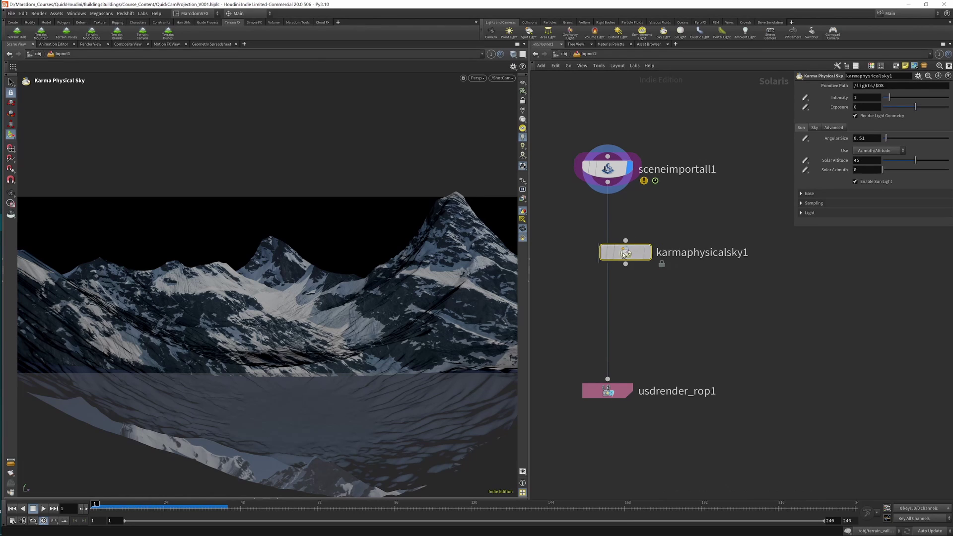
pyautogui.click(630, 249)
pyautogui.moveTo(915, 159); pyautogui.dragTo(948, 160)
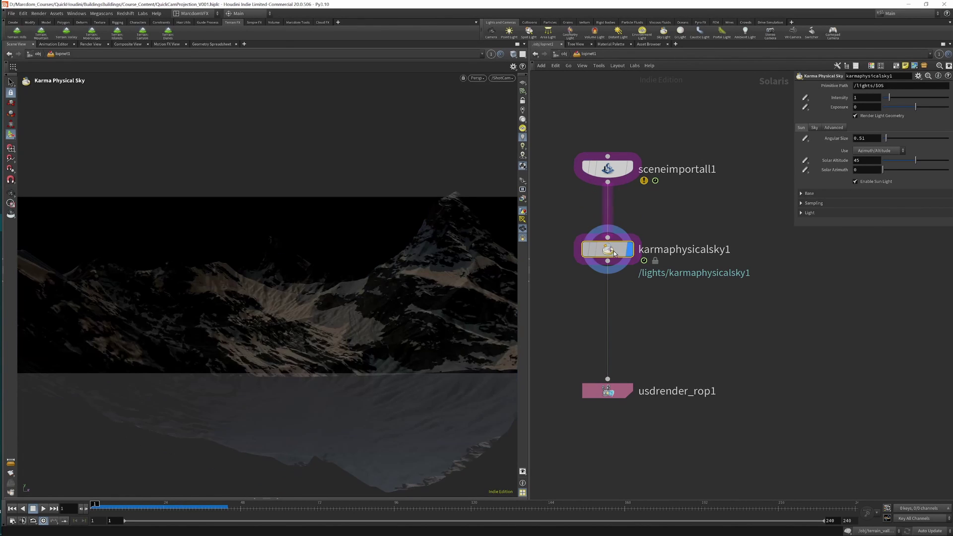
pyautogui.click(801, 193)
pyautogui.moveTo(890, 204)
pyautogui.mouseDown()
pyautogui.moveTo(934, 204)
pyautogui.moveTo(921, 216)
pyautogui.mouseUp()
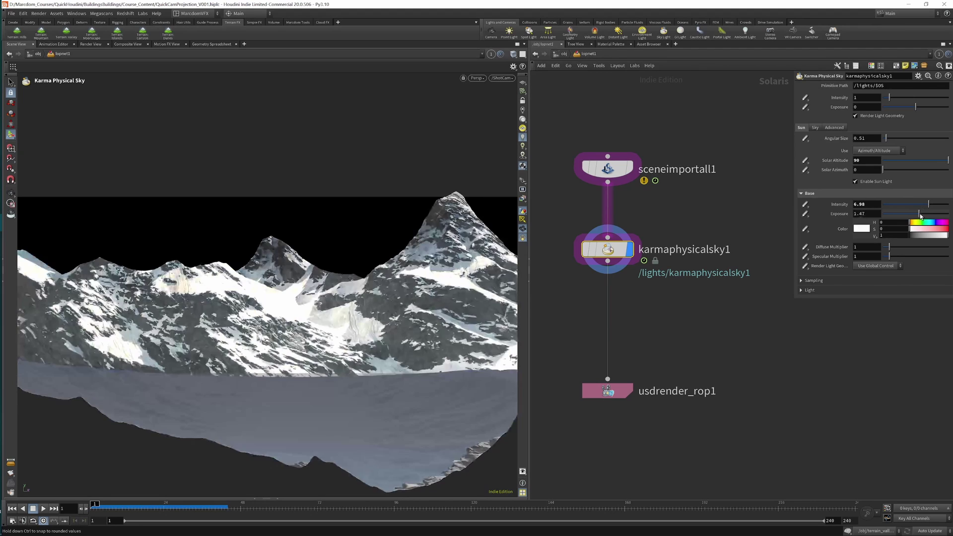
pyautogui.press('Tab')
# Add Karma render settings using the XPU engine and render the viewport with Karma XPU.
pyautogui.write('k')
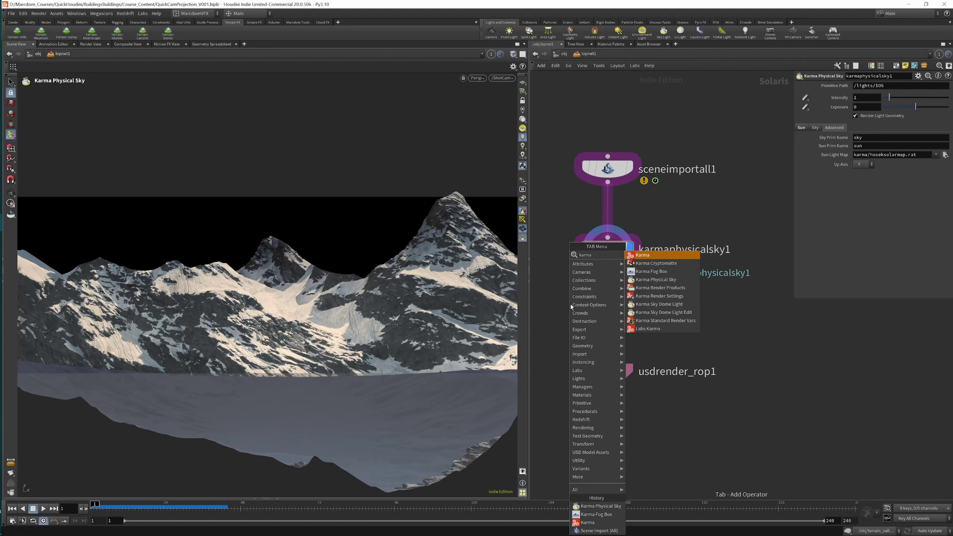
pyautogui.press('Return')
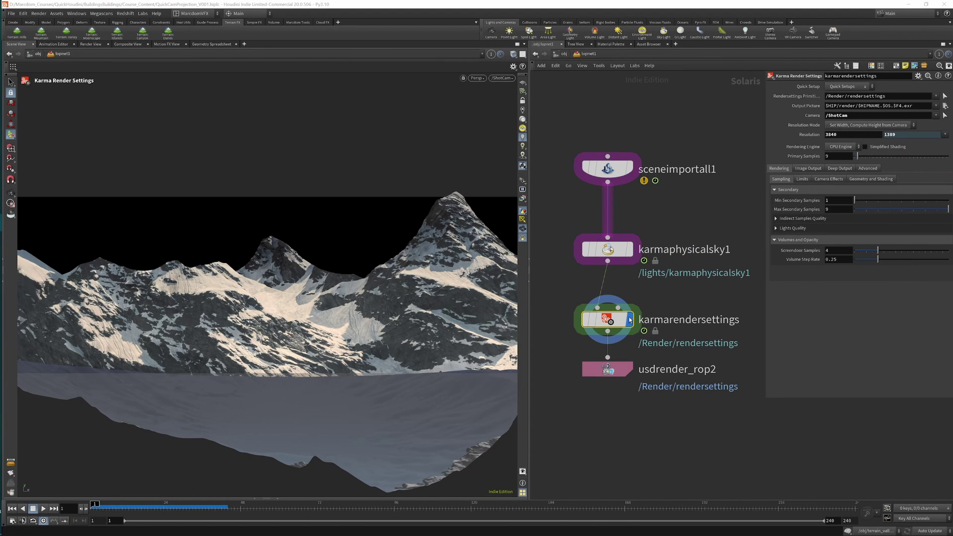
pyautogui.click(838, 148)
pyautogui.click(840, 157)
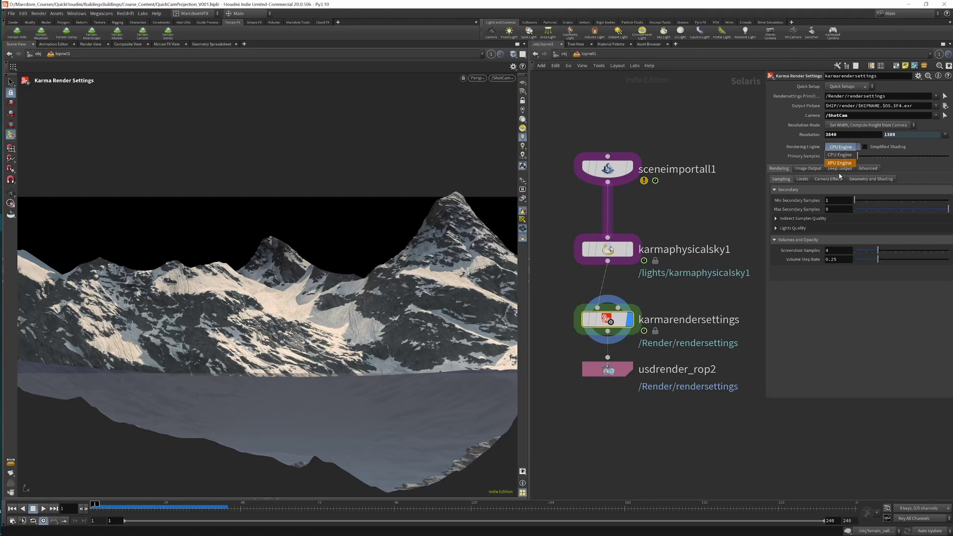
pyautogui.moveTo(607, 319); pyautogui.dragTo(607, 308)
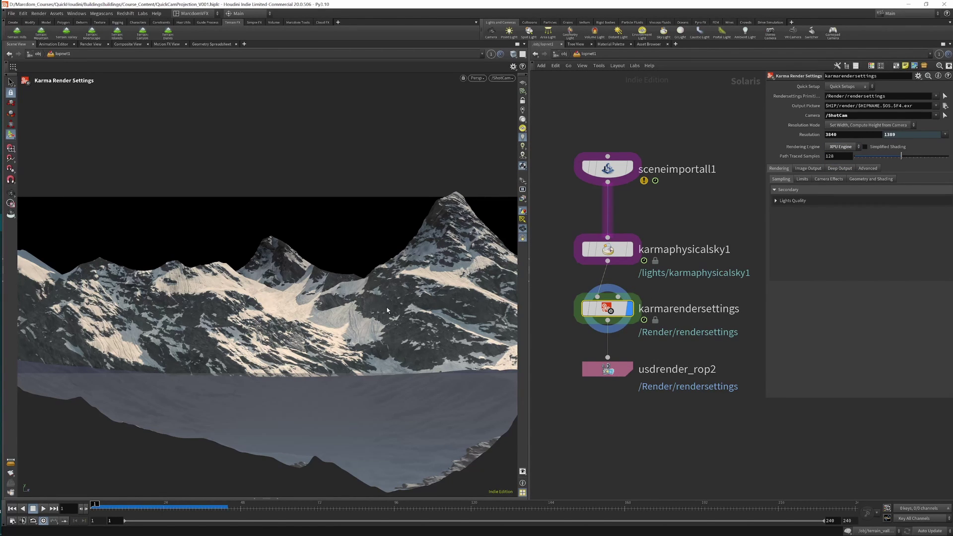
pyautogui.click(478, 79)
pyautogui.click(491, 123)
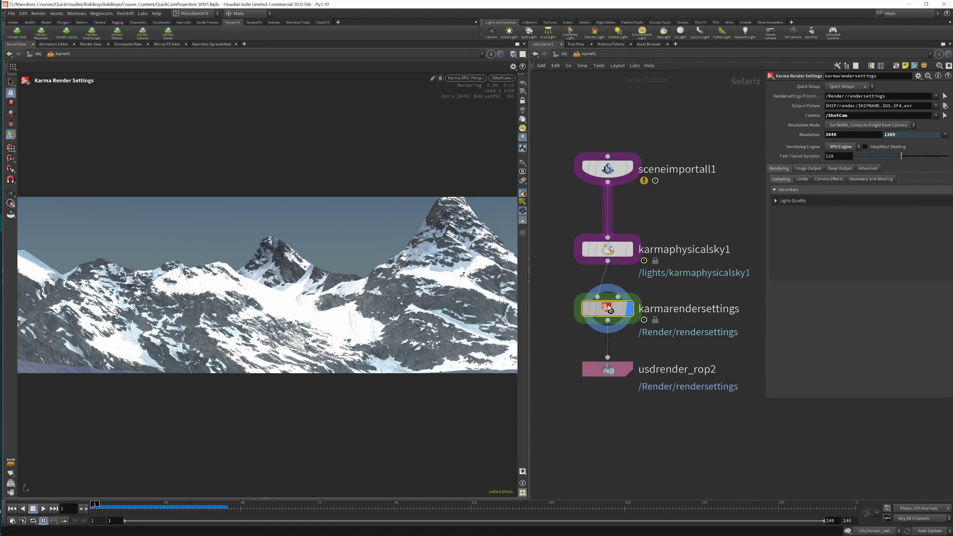
# Move the render nodes lower beneath the Karma Physical Sky and pick the Karma Fog Box.
pyautogui.click(827, 180)
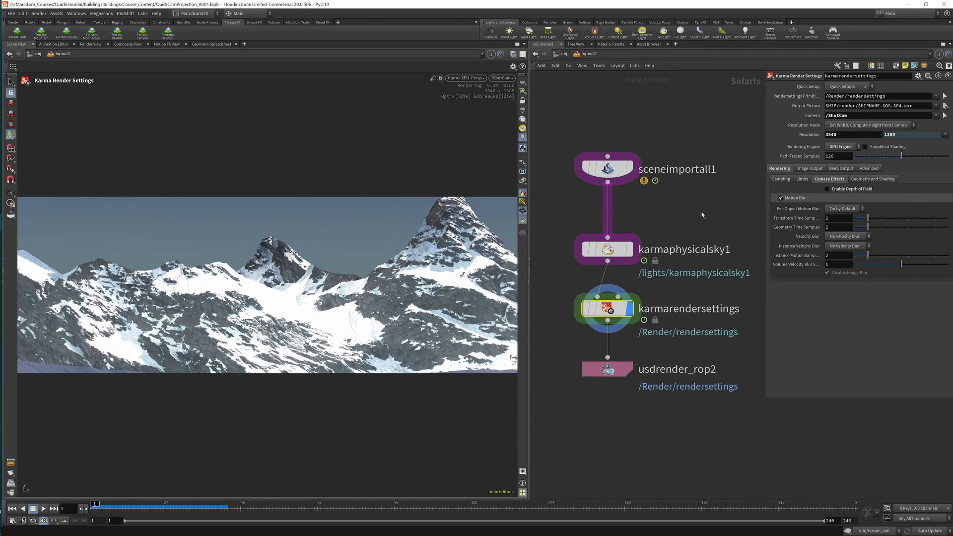
pyautogui.click(608, 249)
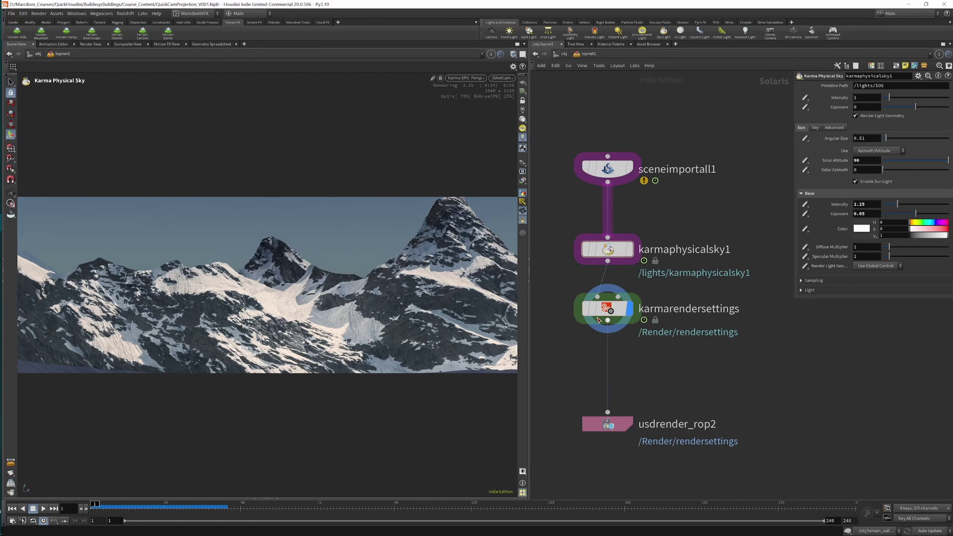
pyautogui.moveTo(607, 308); pyautogui.dragTo(607, 371)
pyautogui.press('Tab')
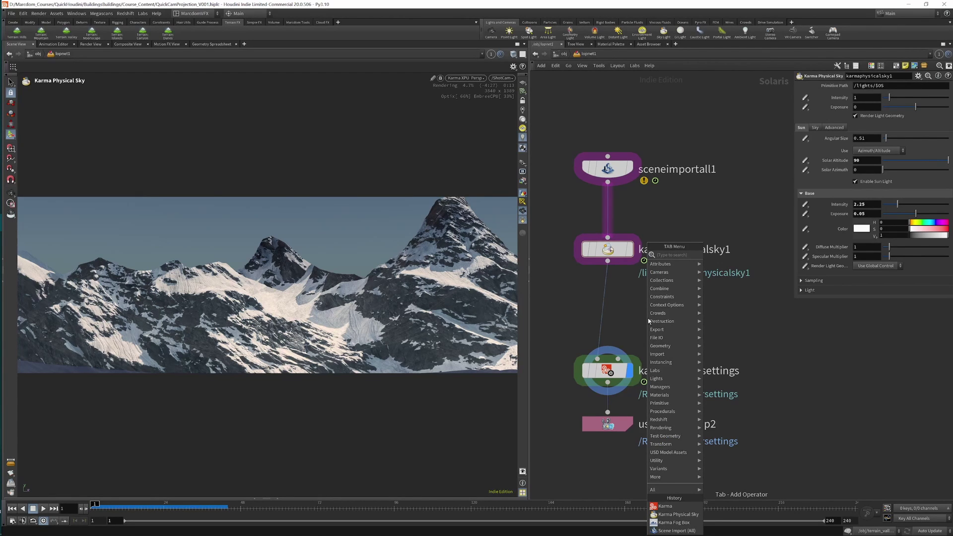
pyautogui.write('kar')
pyautogui.press('Down')
pyautogui.press('Down')
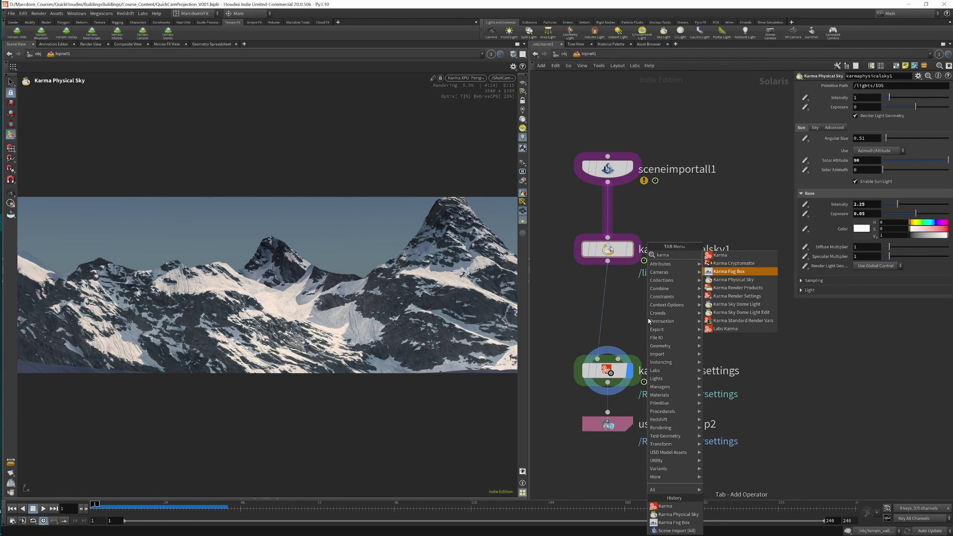
# Place karmafogbox1 between the sky and render settings, then move and enlarge it over the mountains.
pyautogui.press('Return')
pyautogui.click(608, 305)
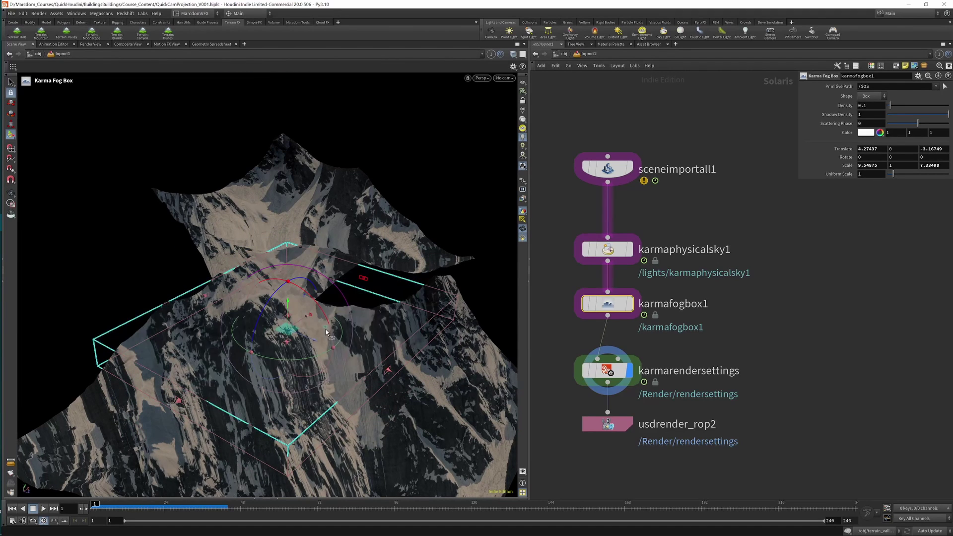
pyautogui.moveTo(287, 330)
pyautogui.mouseDown()
pyautogui.moveTo(317, 235)
pyautogui.moveTo(323, 270)
pyautogui.moveTo(348, 238)
pyautogui.moveTo(310, 225)
pyautogui.mouseUp()
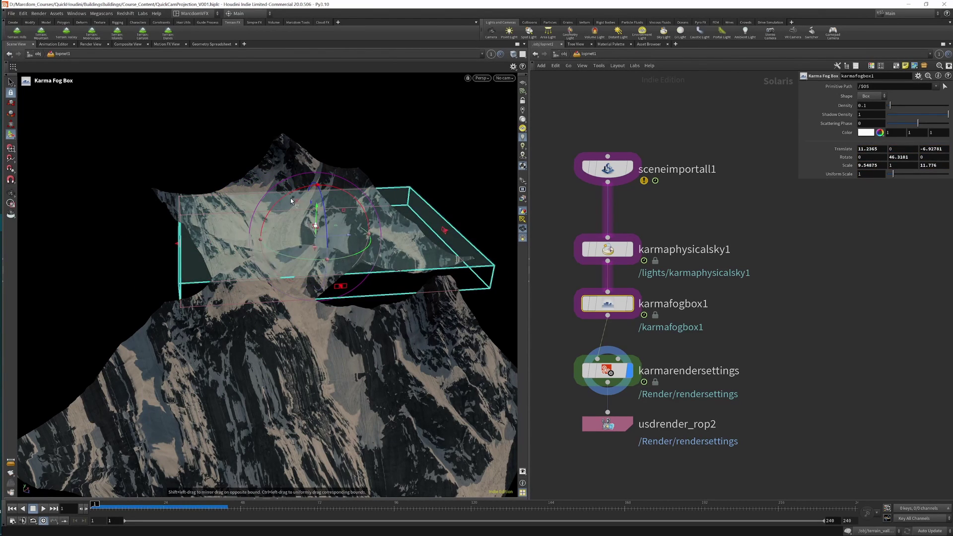
pyautogui.moveTo(293, 190)
pyautogui.mouseDown()
pyautogui.moveTo(287, 143)
pyautogui.moveTo(314, 241)
pyautogui.moveTo(301, 230)
pyautogui.mouseUp()
pyautogui.press('Escape')
pyautogui.press('Return')
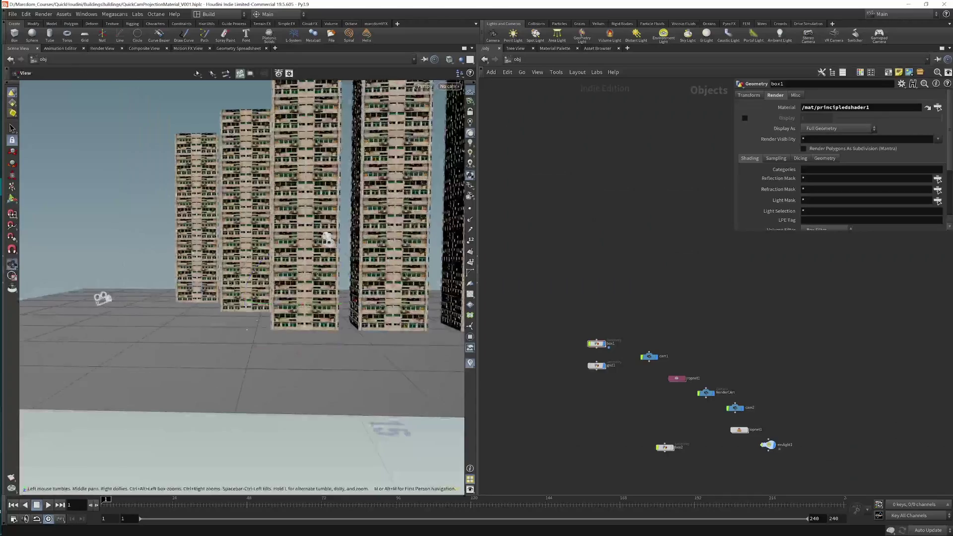
# Orbit the view around the photo-textured tower city.
pyautogui.moveTo(327, 238)
pyautogui.mouseDown()
pyautogui.moveTo(294, 378)
pyautogui.moveTo(228, 324)
pyautogui.moveTo(200, 314)
pyautogui.moveTo(211, 312)
pyautogui.moveTo(217, 281)
pyautogui.moveTo(188, 347)
pyautogui.moveTo(199, 342)
pyautogui.mouseUp()
# Inside box1, step through the grid, reversed grid and cam1-projected building texture.
pyautogui.press('Return')
pyautogui.doubleClick(596, 343)
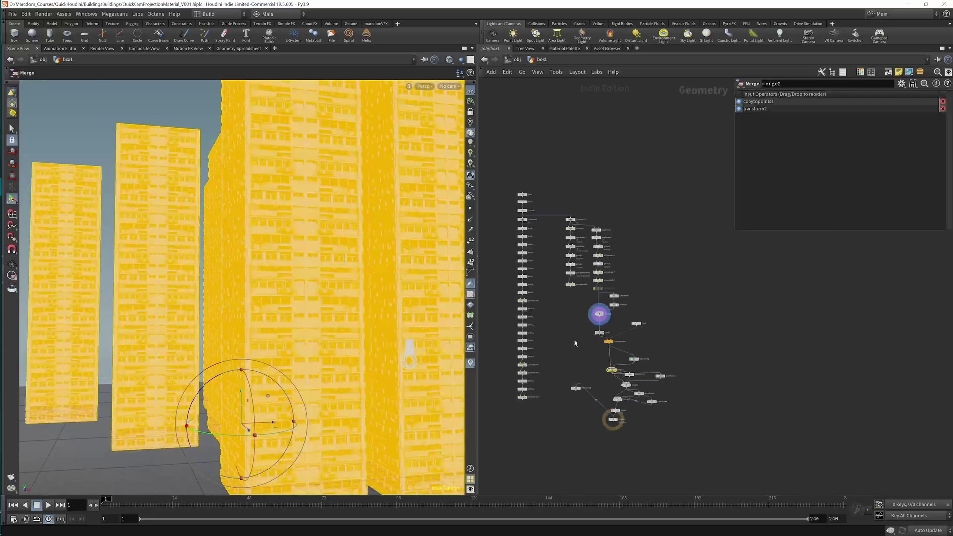
pyautogui.scroll(3, 549, 260)
pyautogui.scroll(3, 549, 259)
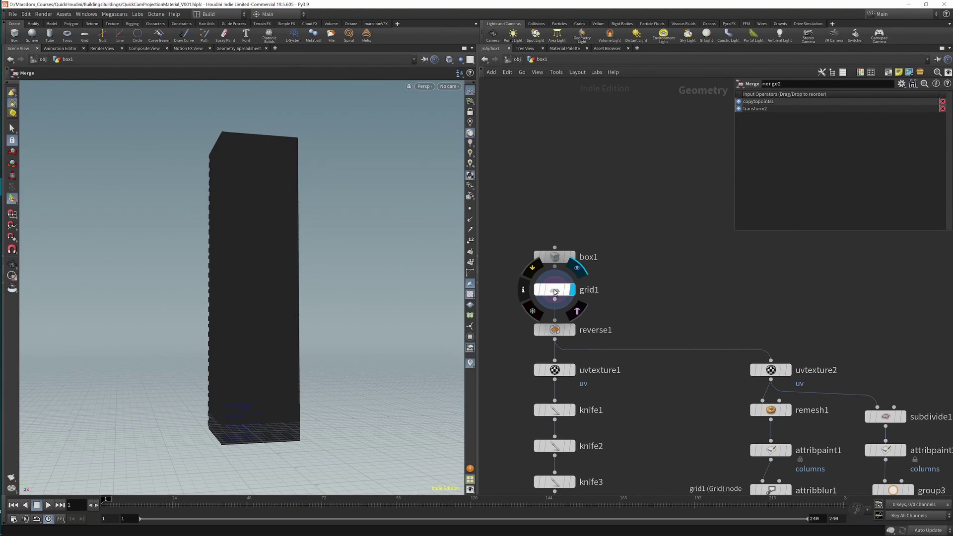
pyautogui.click(571, 290)
pyautogui.click(571, 330)
pyautogui.click(787, 369)
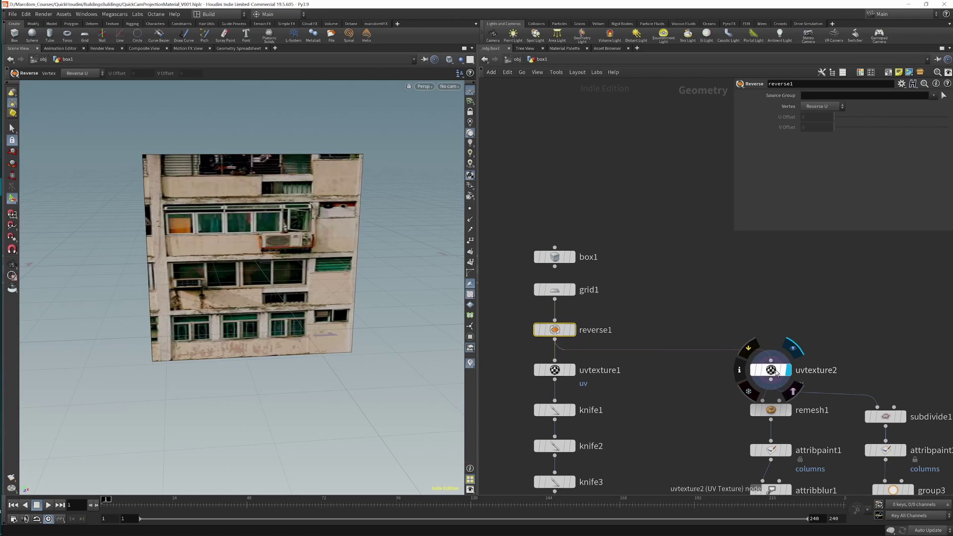
pyautogui.doubleClick(824, 138)
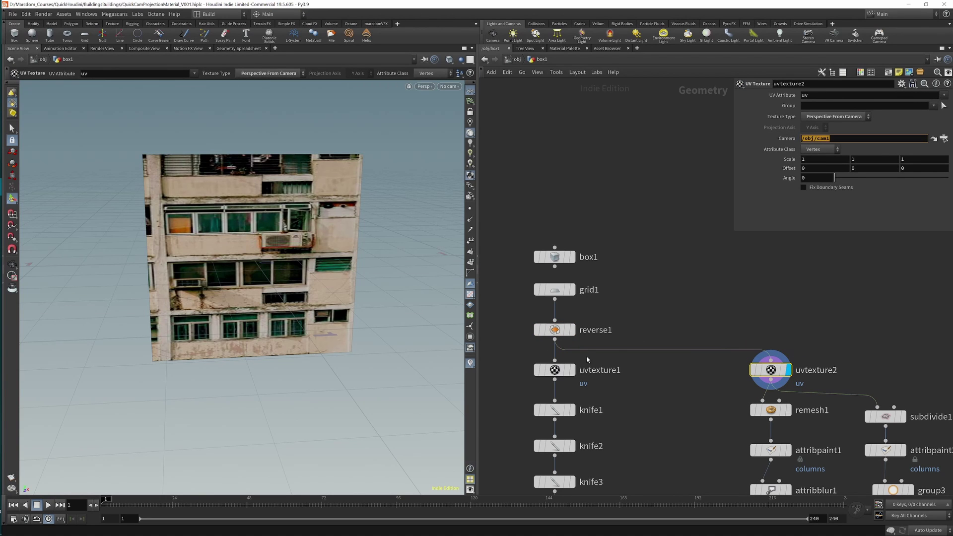
# Review the subdivided wall, its windows group and the recessed window extrusion.
pyautogui.scroll(-2, 688, 327)
pyautogui.scroll(-2, 698, 378)
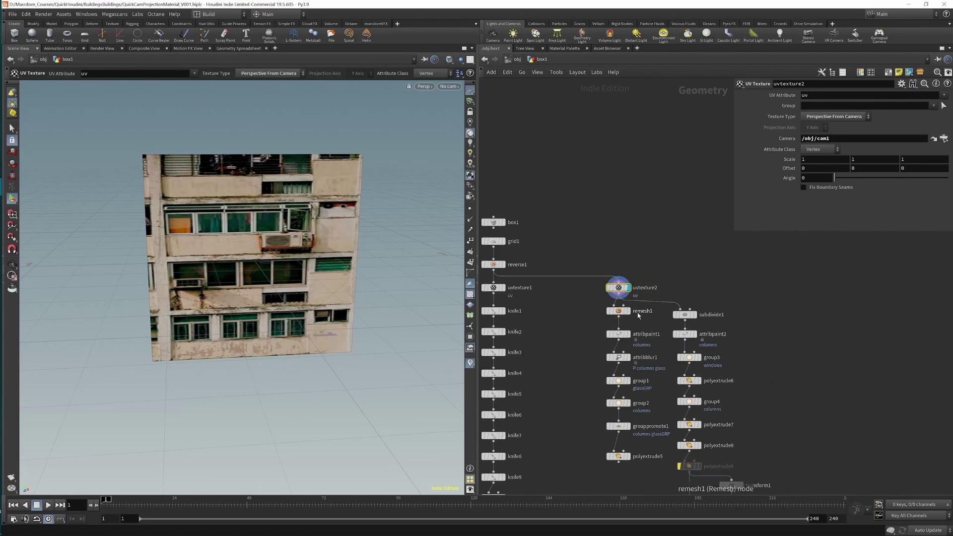
pyautogui.moveTo(656, 349); pyautogui.dragTo(583, 257, button='middle')
pyautogui.scroll(2, 626, 241)
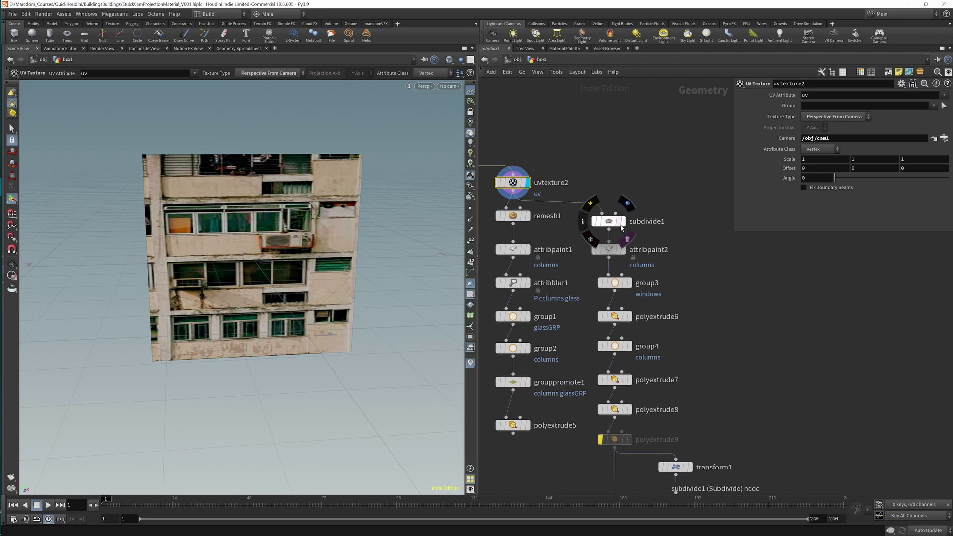
pyautogui.click(622, 222)
pyautogui.click(628, 283)
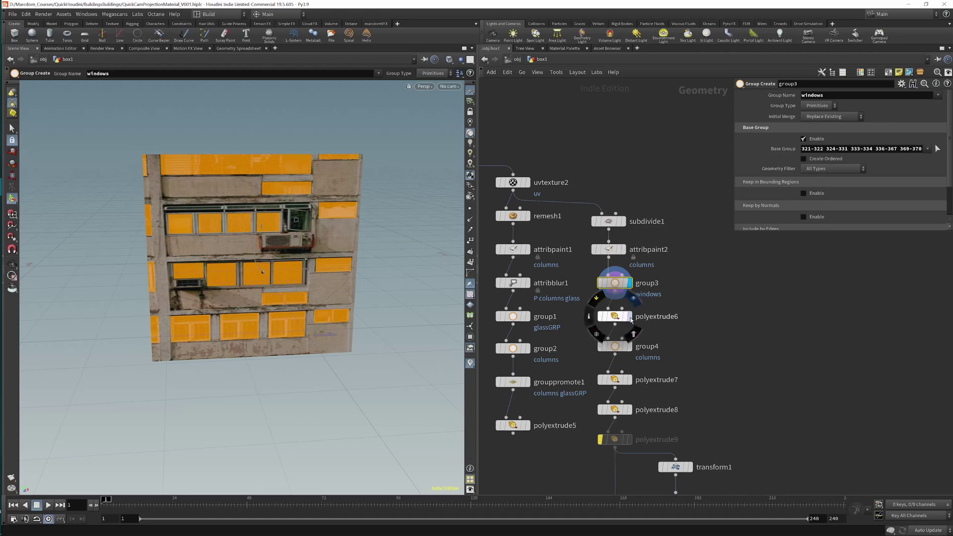
pyautogui.click(615, 316)
pyautogui.moveTo(276, 306)
pyautogui.mouseDown()
pyautogui.moveTo(304, 327)
pyautogui.moveTo(448, 305)
pyautogui.mouseUp()
pyautogui.press('Return')
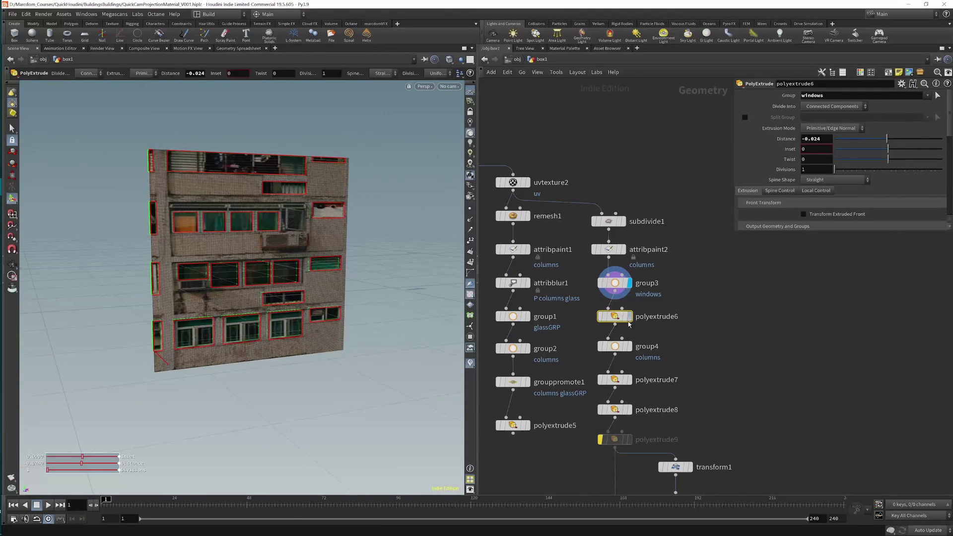
pyautogui.click(629, 316)
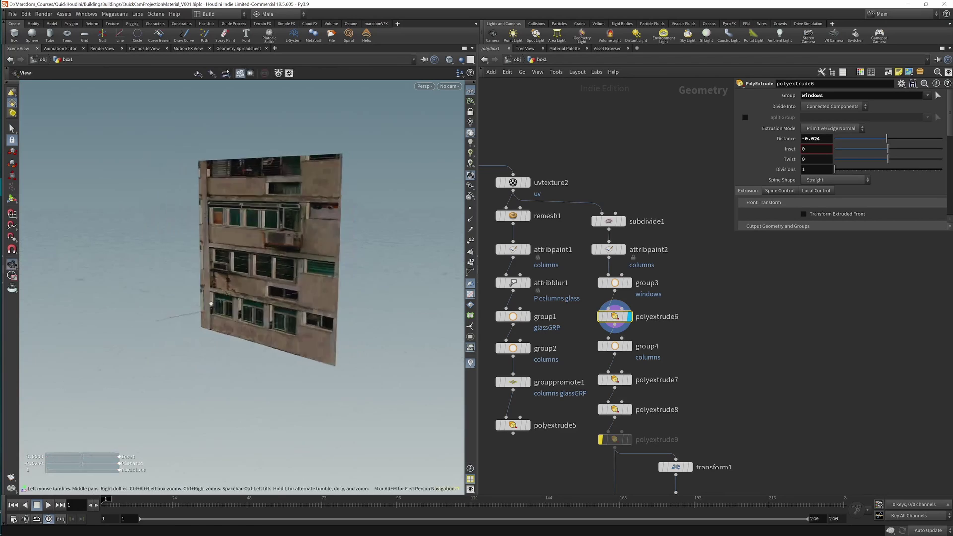
pyautogui.moveTo(297, 298)
pyautogui.mouseDown()
pyautogui.moveTo(209, 287)
pyautogui.moveTo(207, 306)
pyautogui.mouseUp()
pyautogui.moveTo(615, 346)
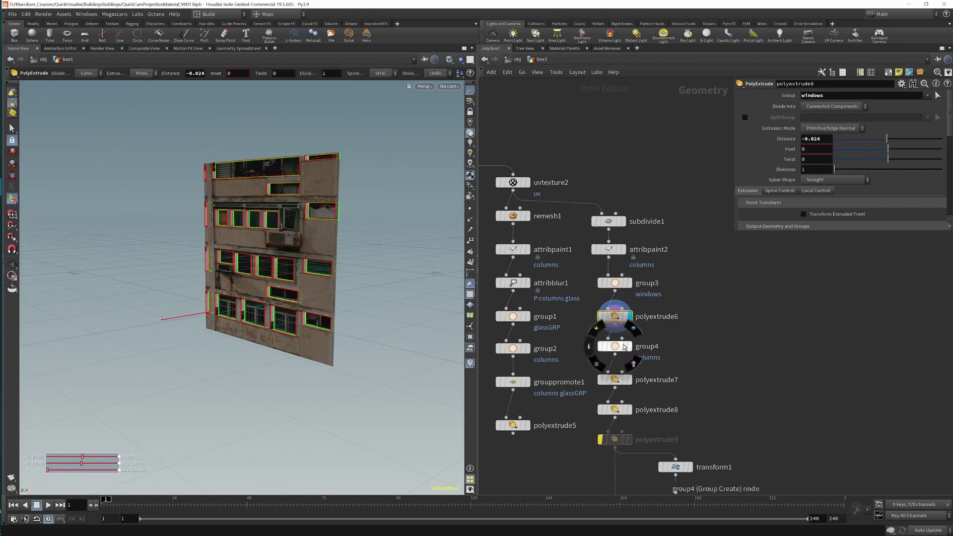
# Inspect the columns group, the column extrusion and the two-panel extrusion handles.
pyautogui.click(632, 348)
pyautogui.keyDown('alt'); pyautogui.moveTo(291, 288); pyautogui.dragTo(426, 325); pyautogui.keyUp('alt')
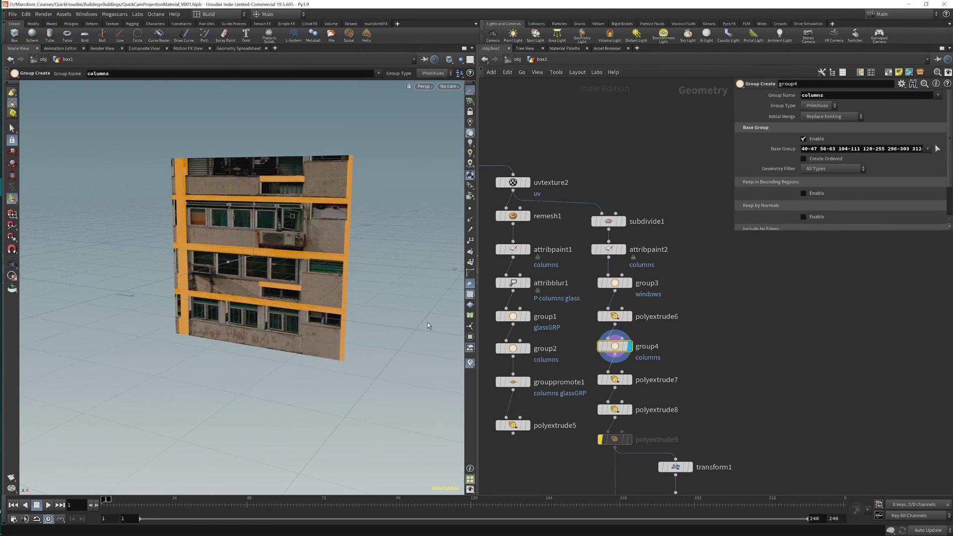
pyautogui.click(620, 386)
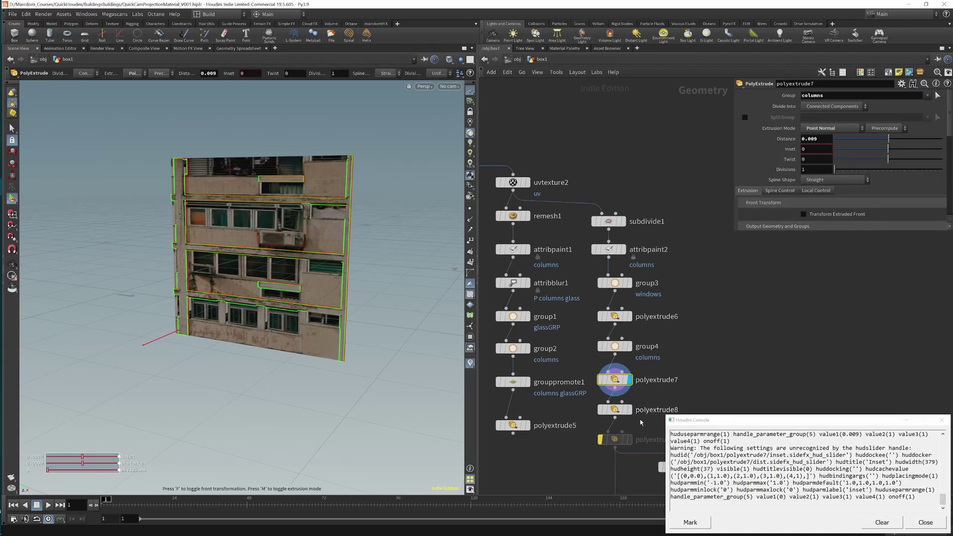
pyautogui.click(906, 421)
pyautogui.click(614, 410)
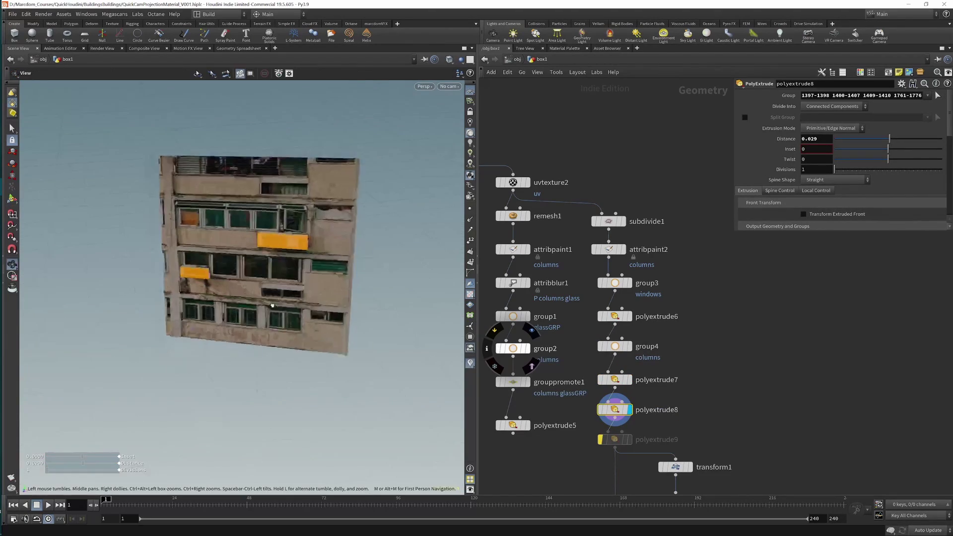
pyautogui.scroll(8, 385, 264)
pyautogui.scroll(-5, 385, 264)
pyautogui.press('Return')
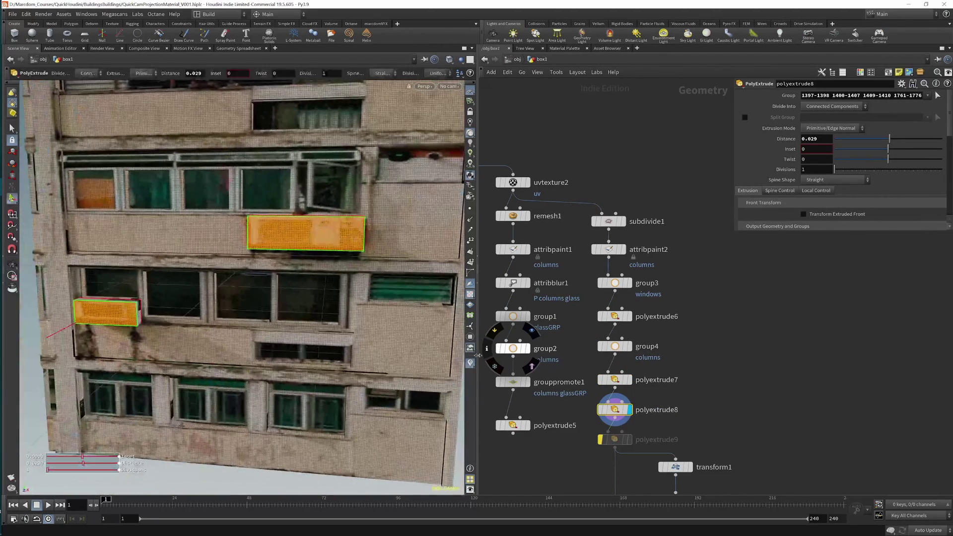
pyautogui.scroll(-4, 567, 321)
pyautogui.scroll(5, 567, 322)
pyautogui.scroll(-2, 566, 322)
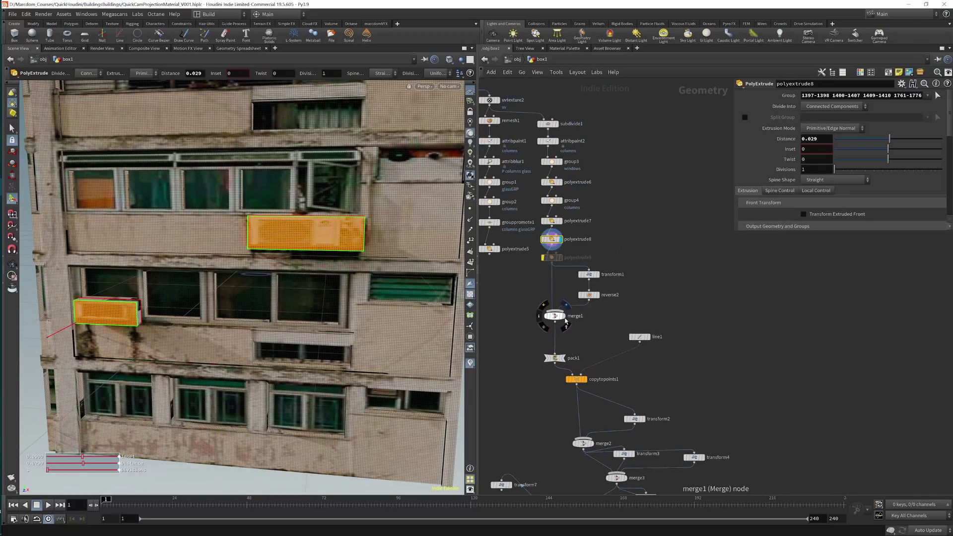
# Review the merged wall, stacked tower and added side, then adjust transform7's tower height scale.
pyautogui.click(567, 316)
pyautogui.scroll(-5, 232, 303)
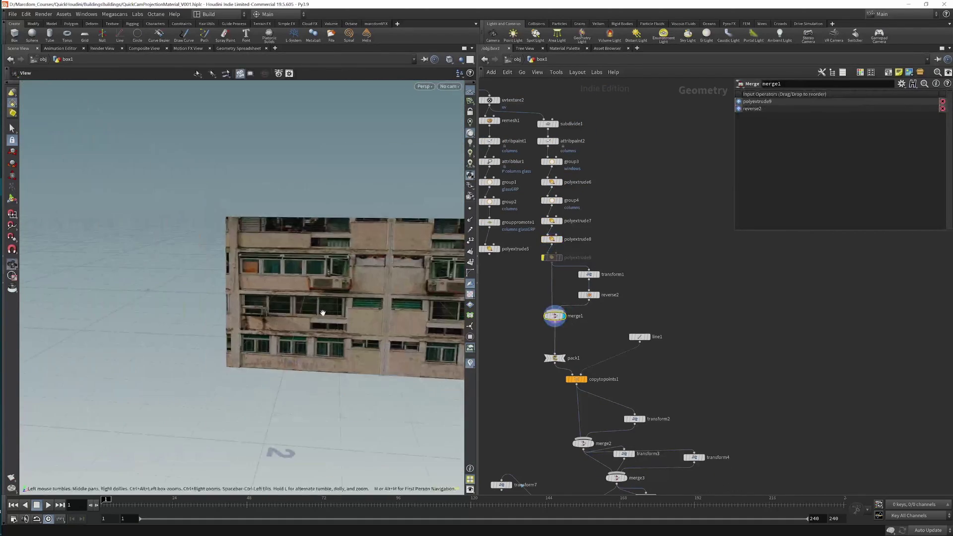
pyautogui.moveTo(233, 303)
pyautogui.mouseDown()
pyautogui.moveTo(230, 311)
pyautogui.moveTo(231, 298)
pyautogui.mouseUp()
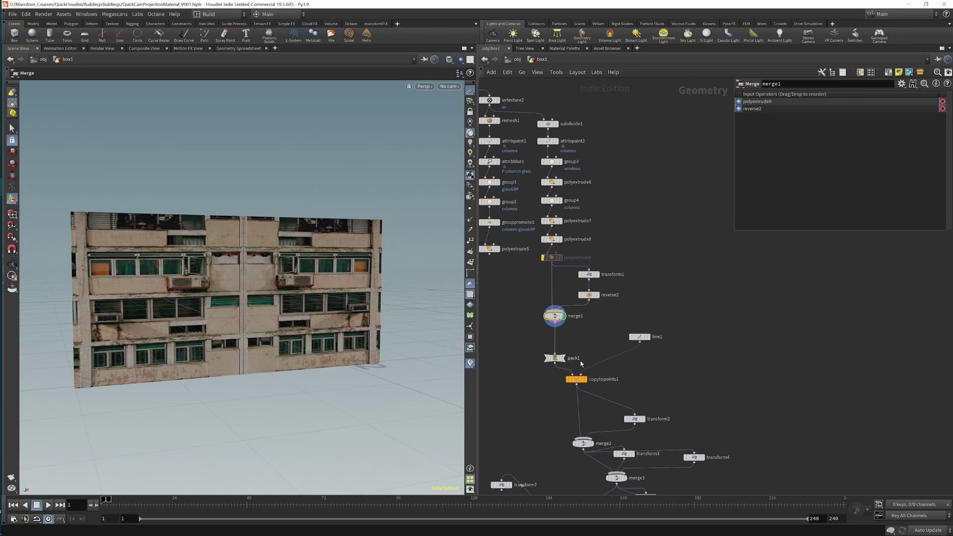
pyautogui.click(584, 378)
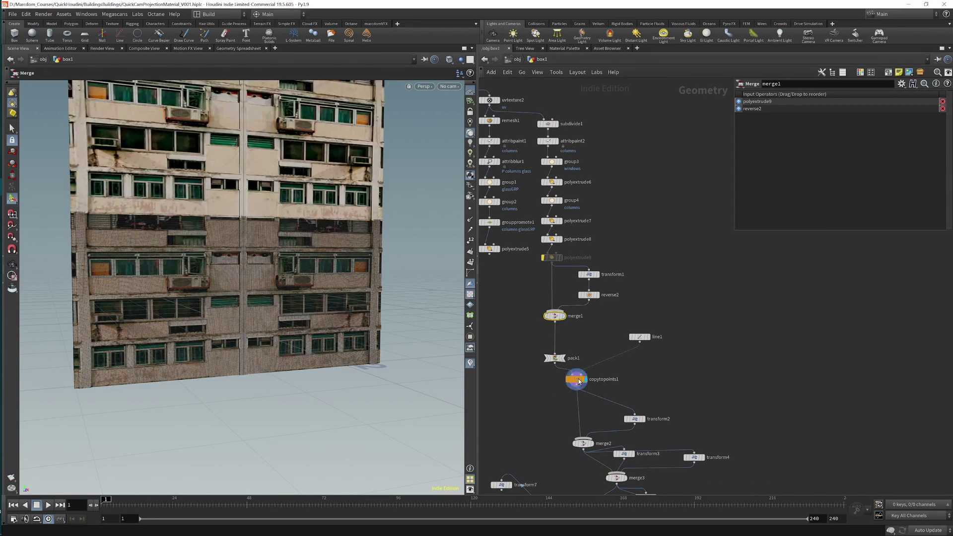
pyautogui.scroll(-4, 271, 226)
pyautogui.moveTo(271, 225)
pyautogui.mouseDown()
pyautogui.moveTo(424, 277)
pyautogui.moveTo(377, 278)
pyautogui.mouseUp()
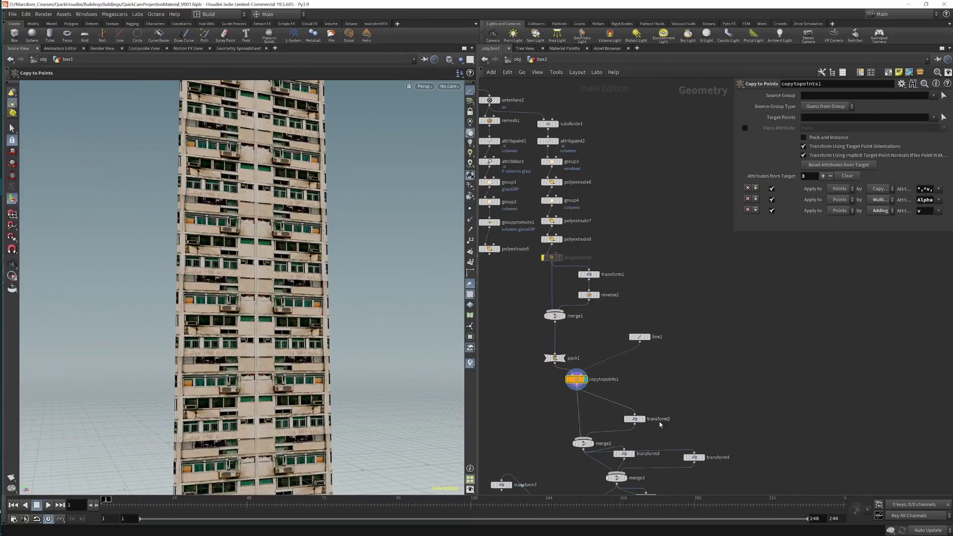
pyautogui.moveTo(602, 418); pyautogui.dragTo(602, 330, button='middle')
pyautogui.click(589, 354)
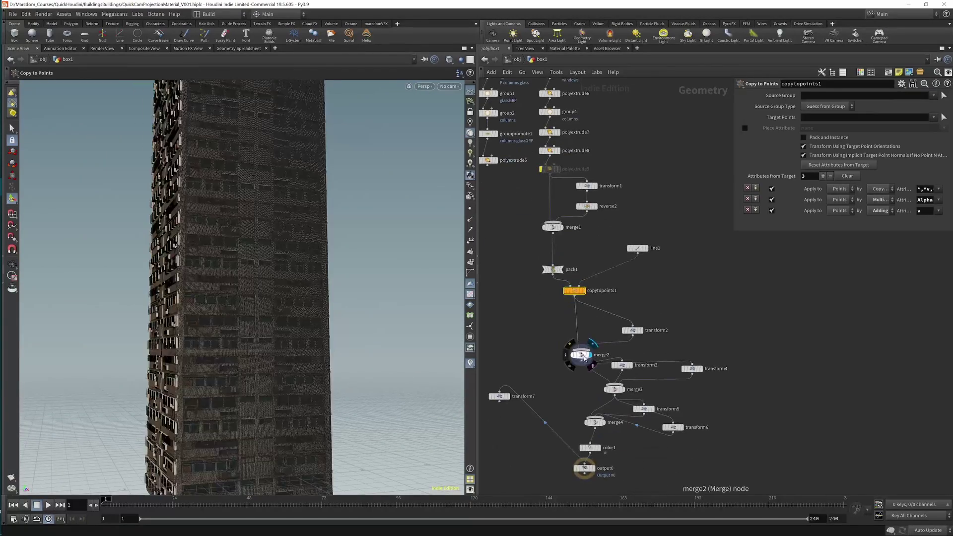
pyautogui.moveTo(250, 350)
pyautogui.mouseDown()
pyautogui.moveTo(189, 358)
pyautogui.moveTo(107, 351)
pyautogui.mouseUp()
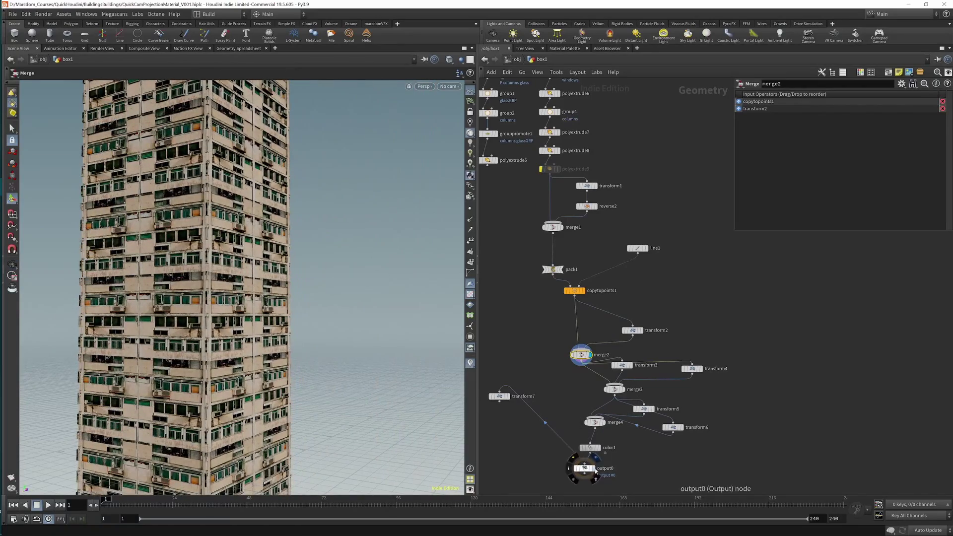
pyautogui.click(499, 396)
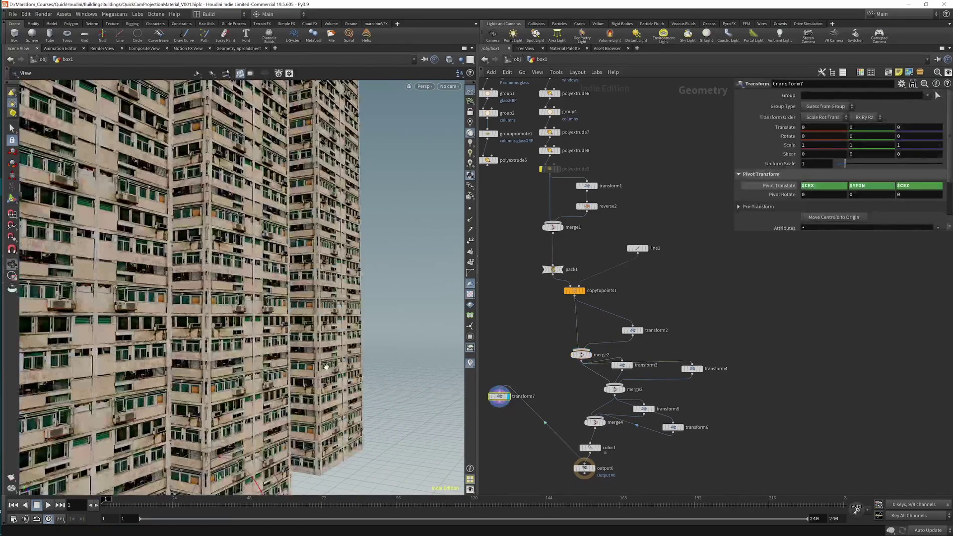
pyautogui.moveTo(213, 348)
pyautogui.mouseDown()
pyautogui.moveTo(239, 359)
pyautogui.moveTo(288, 308)
pyautogui.moveTo(216, 314)
pyautogui.moveTo(233, 323)
pyautogui.mouseUp()
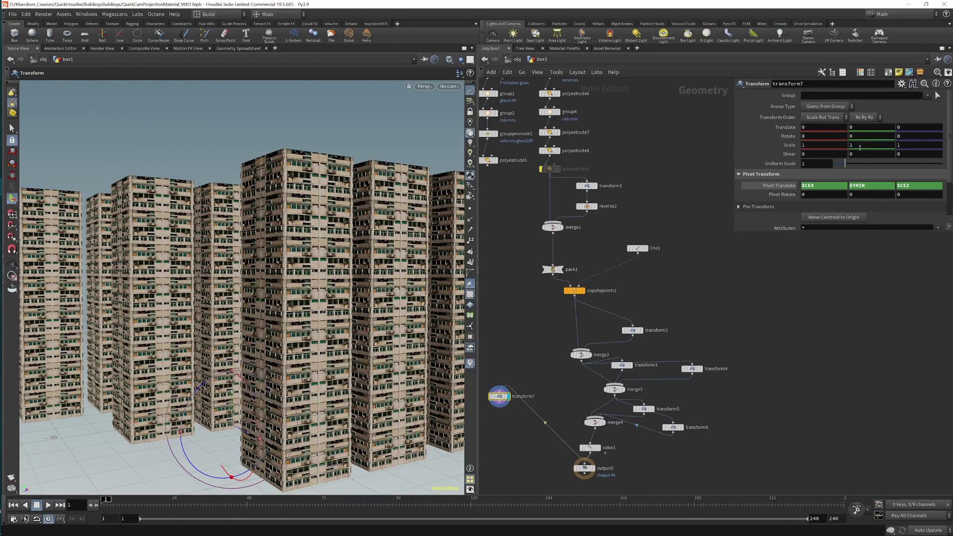
pyautogui.moveTo(858, 145)
pyautogui.mouseDown(button='middle')
pyautogui.moveTo(816, 153)
pyautogui.moveTo(873, 154)
pyautogui.mouseUp(button='middle')
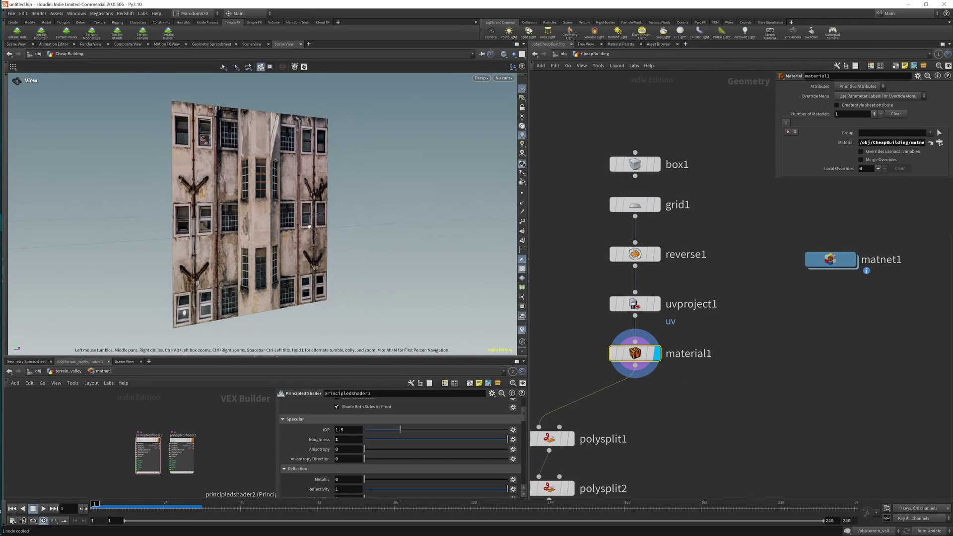
# Put the viewport into a straight front view of the building wall.
pyautogui.moveTo(290, 235); pyautogui.dragTo(298, 183)
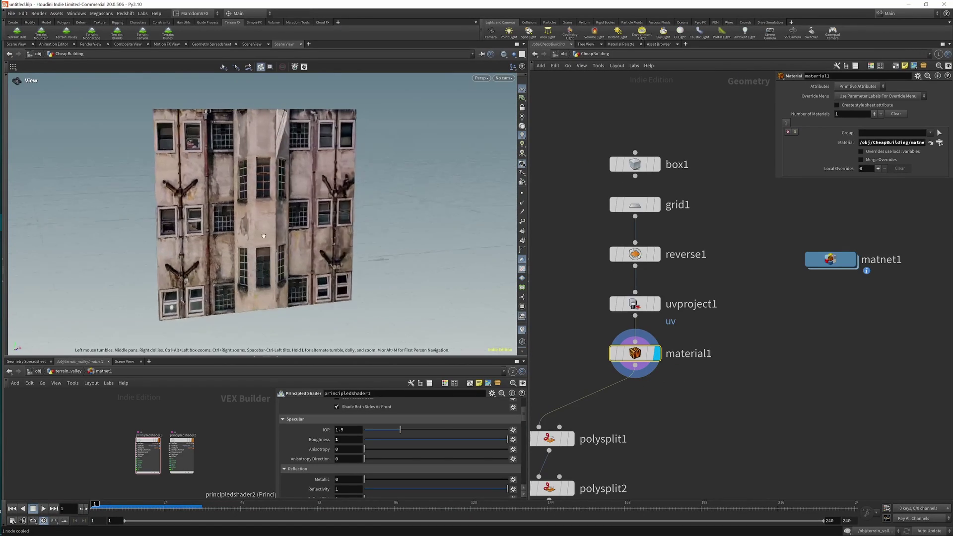
pyautogui.scroll(3, 281, 175)
pyautogui.scroll(-3, 281, 175)
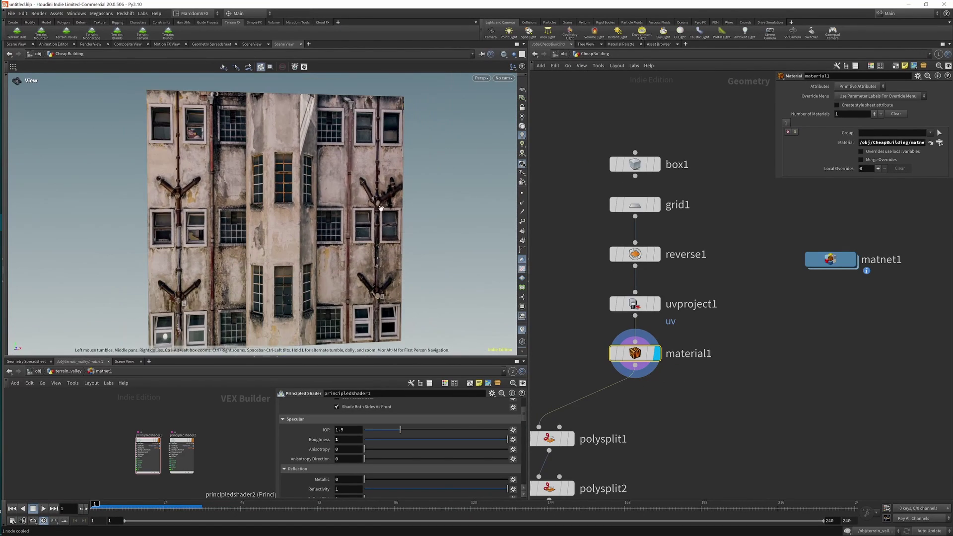
pyautogui.click(480, 78)
pyautogui.moveTo(485, 93)
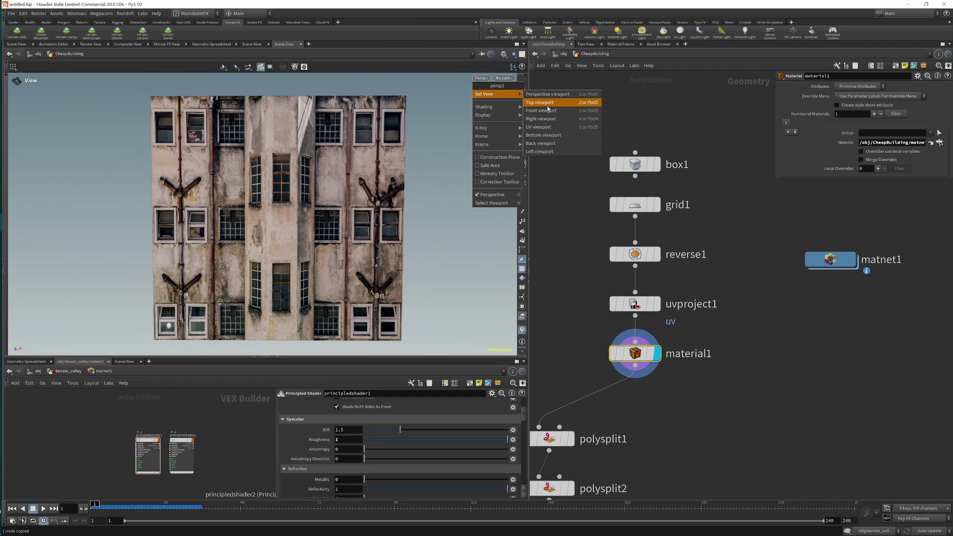
pyautogui.click(545, 111)
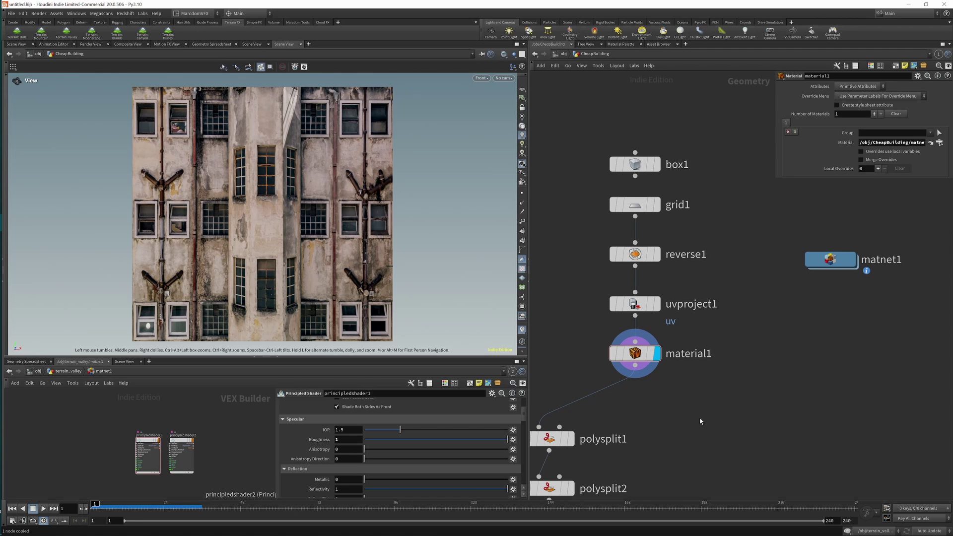
# Delete the stray pasted polysplit32 node and bring up the Polygon shelf tools.
pyautogui.hotkey('ctrl', 'v')
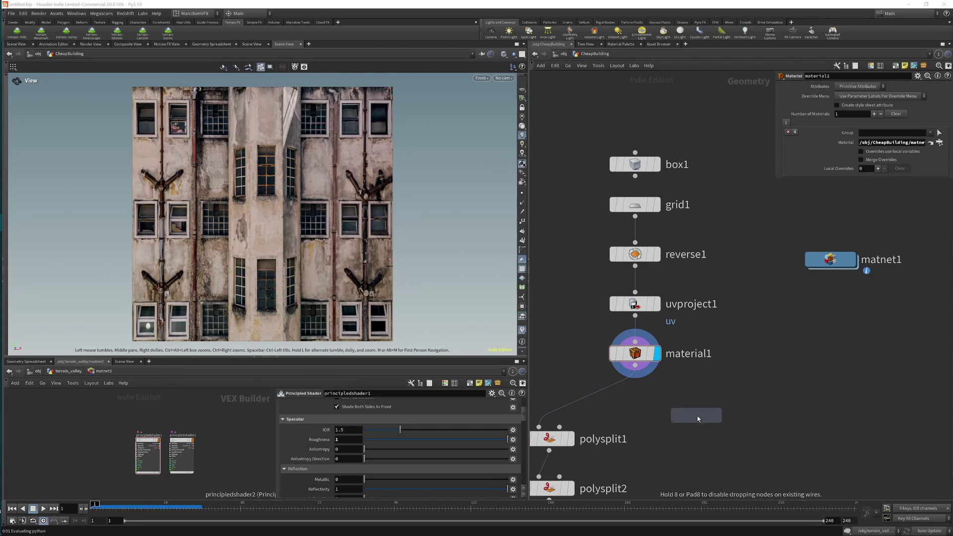
pyautogui.click(697, 418)
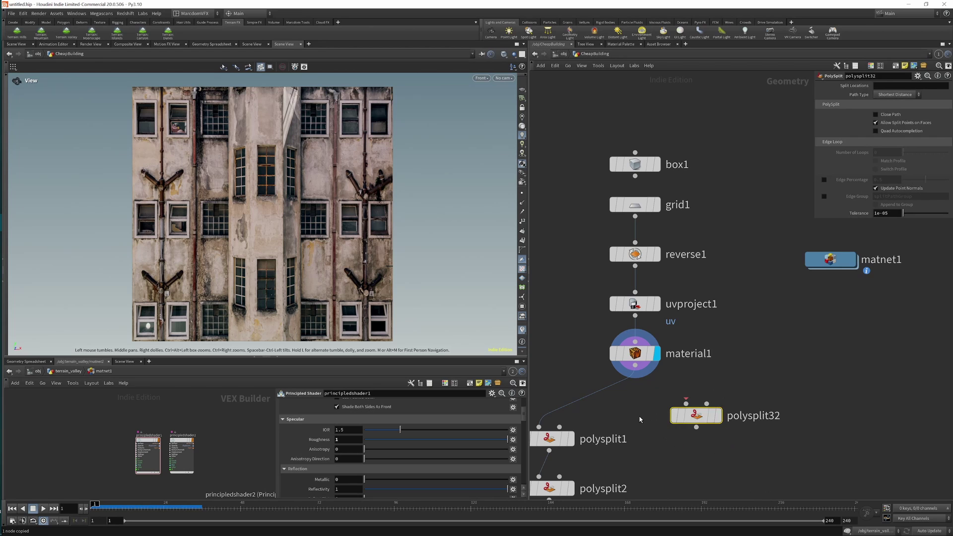
pyautogui.press('Delete')
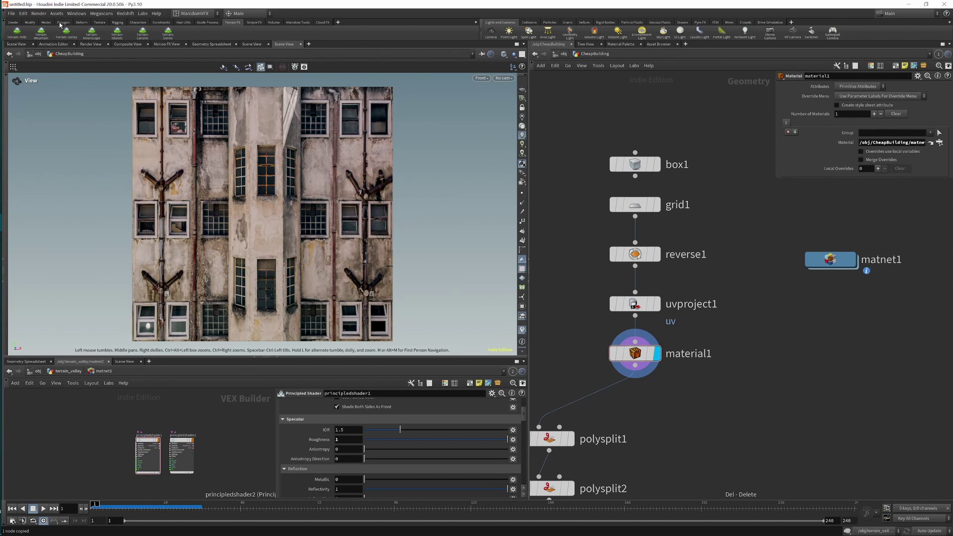
pyautogui.click(64, 23)
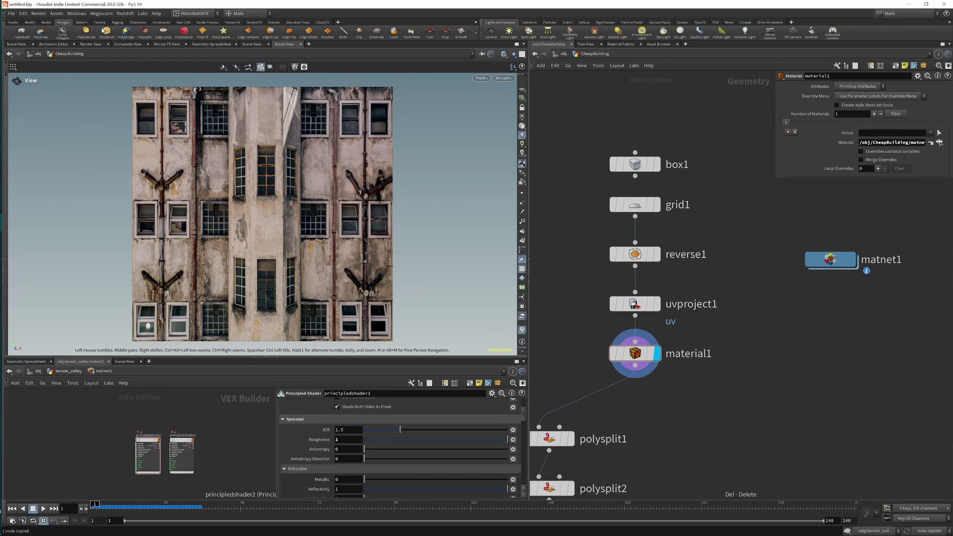
# Add Shift+A as a Network Editor hotkey for PolySplit, then paste a new polysplit node.
pyautogui.rightClick(146, 33)
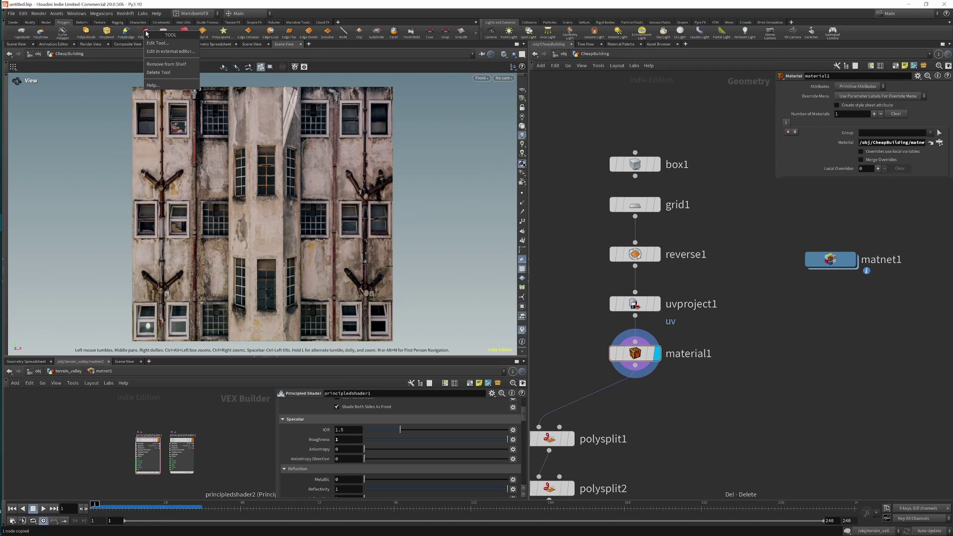
pyautogui.click(158, 43)
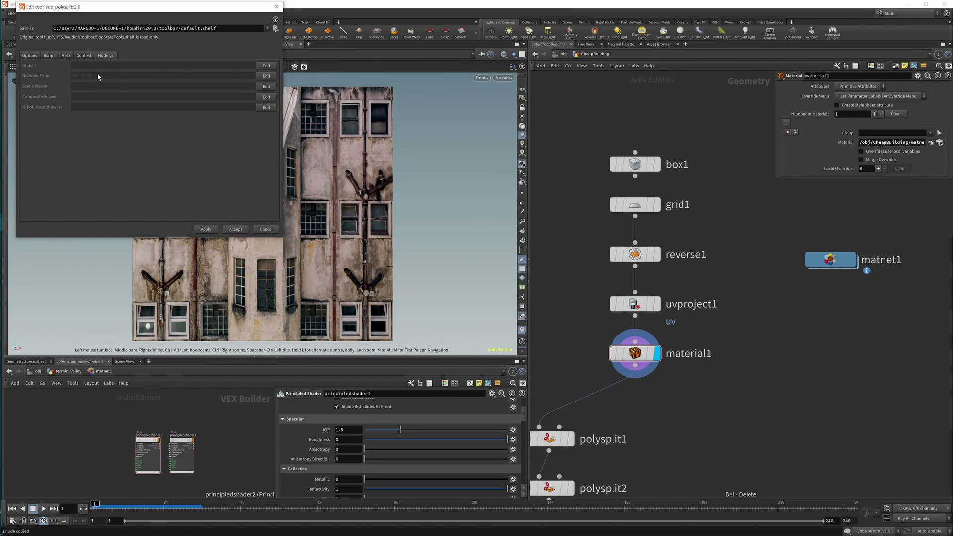
pyautogui.click(266, 75)
pyautogui.doubleClick(561, 209)
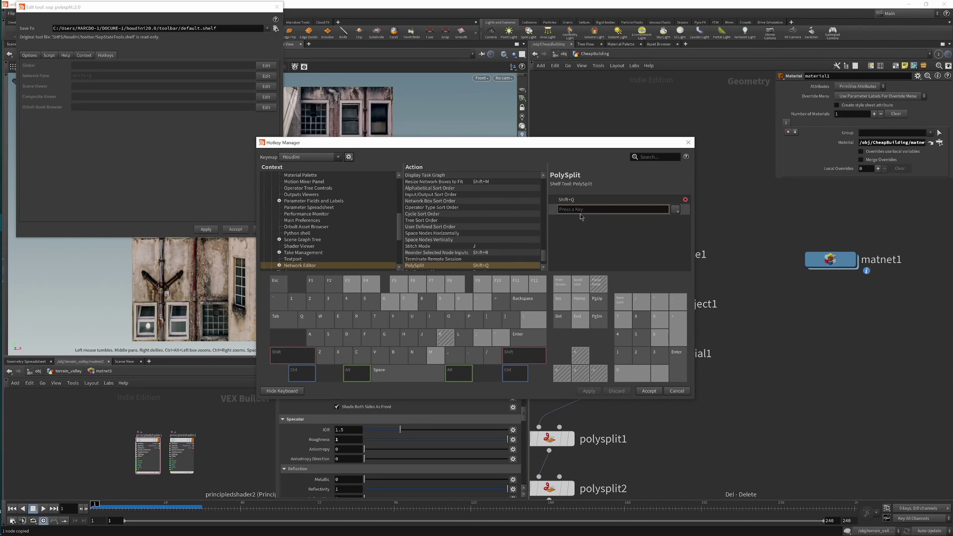
pyautogui.hotkey('shift', 'a')
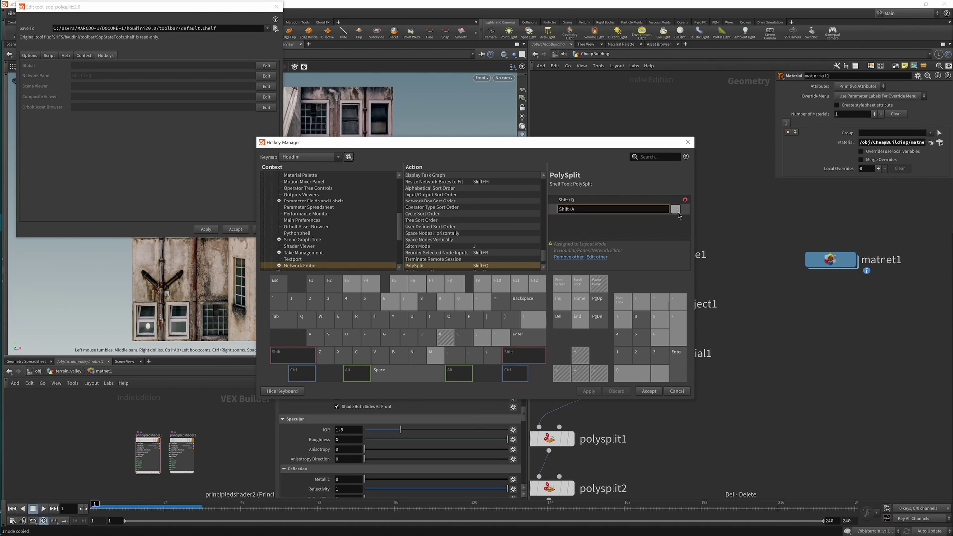
pyautogui.click(676, 391)
pyautogui.hotkey('ctrl', 'v')
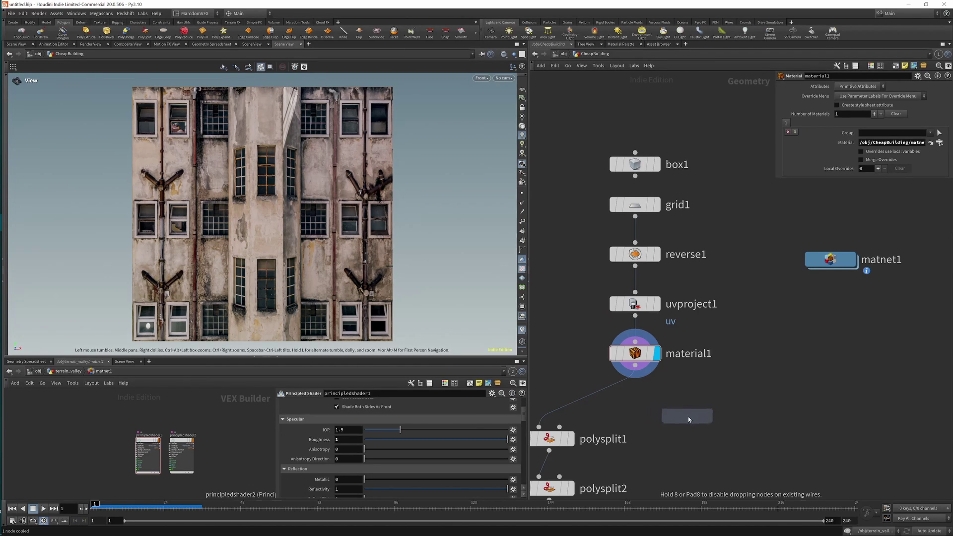
# Wire polysplit32 after material1 in Edge Loop mode and slice a loop near the wall's top.
pyautogui.click(687, 416)
pyautogui.click(646, 377)
pyautogui.click(709, 416)
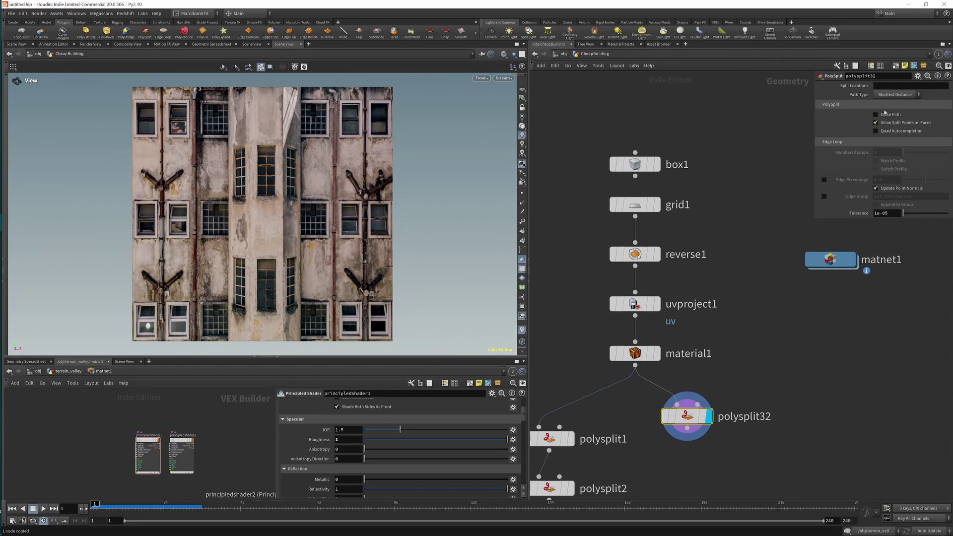
pyautogui.click(885, 94)
pyautogui.click(889, 113)
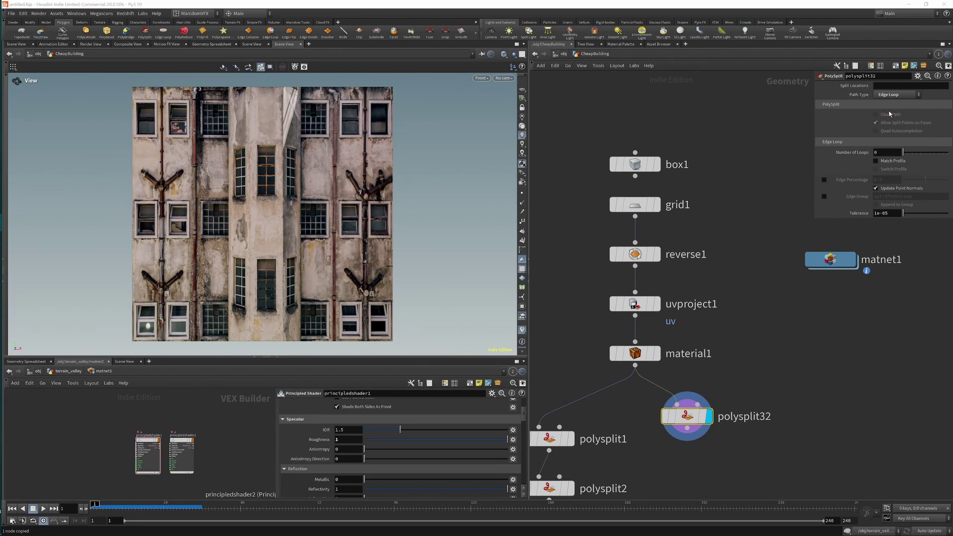
pyautogui.click(7, 76)
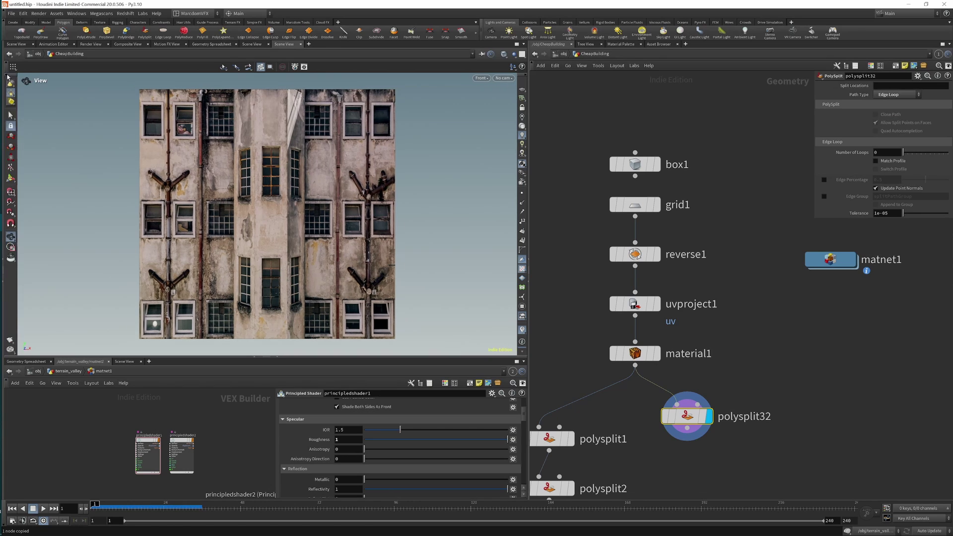
pyautogui.click(10, 179)
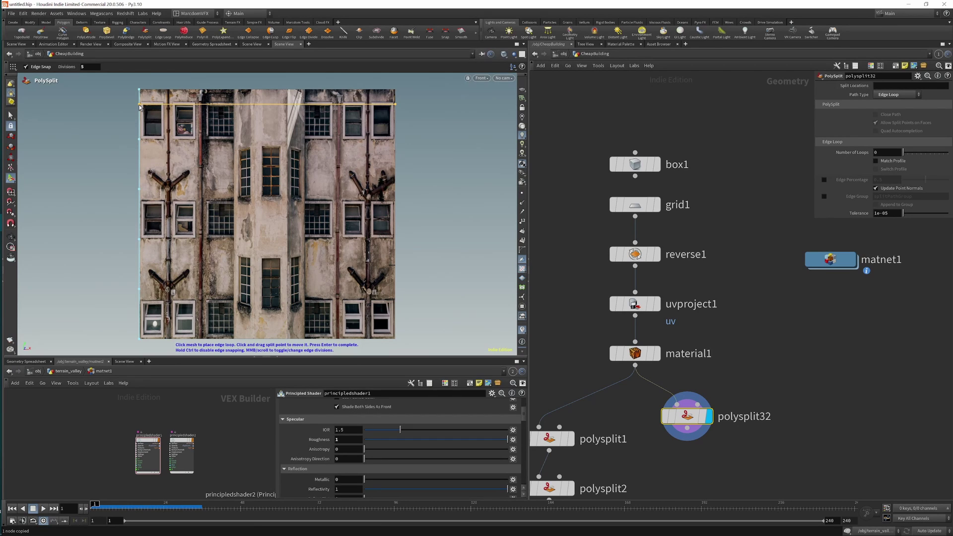
pyautogui.click(140, 105)
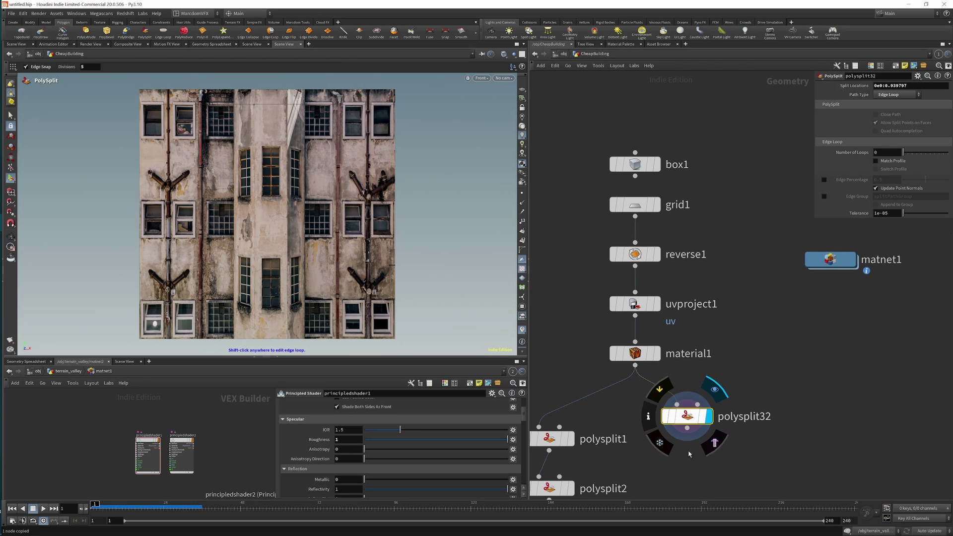
# Add polysplit33 in Edge Loop mode and place another loop across the wall.
pyautogui.click(687, 428)
pyautogui.click(687, 465)
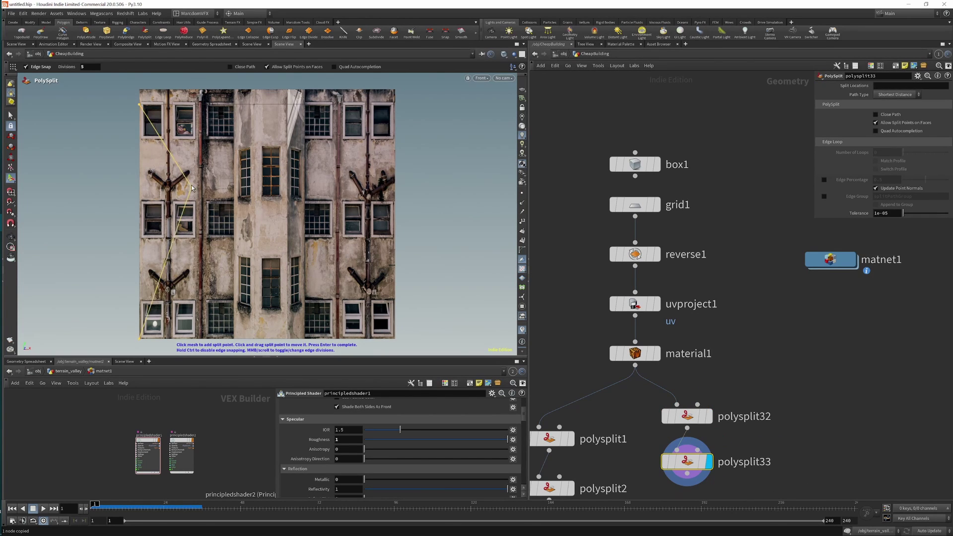
pyautogui.click(896, 94)
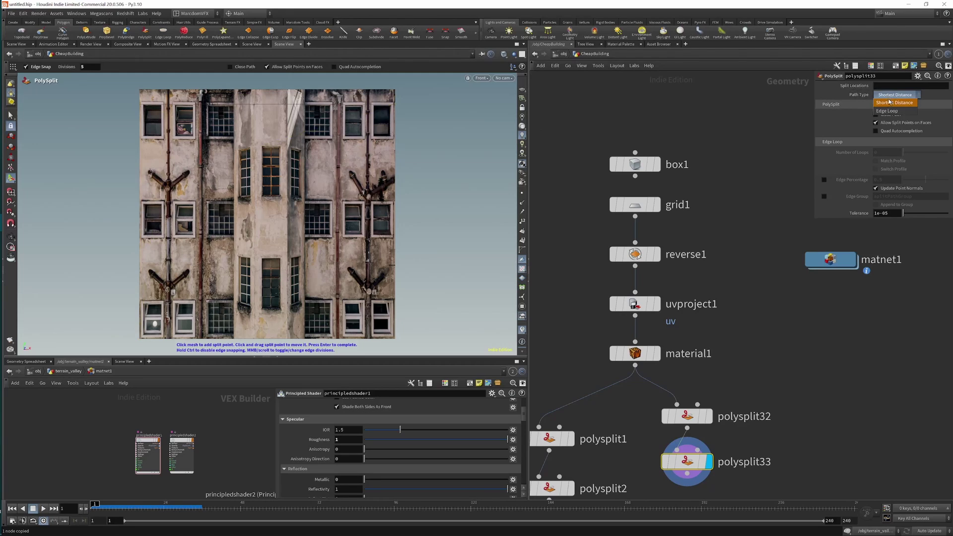
pyautogui.click(140, 139)
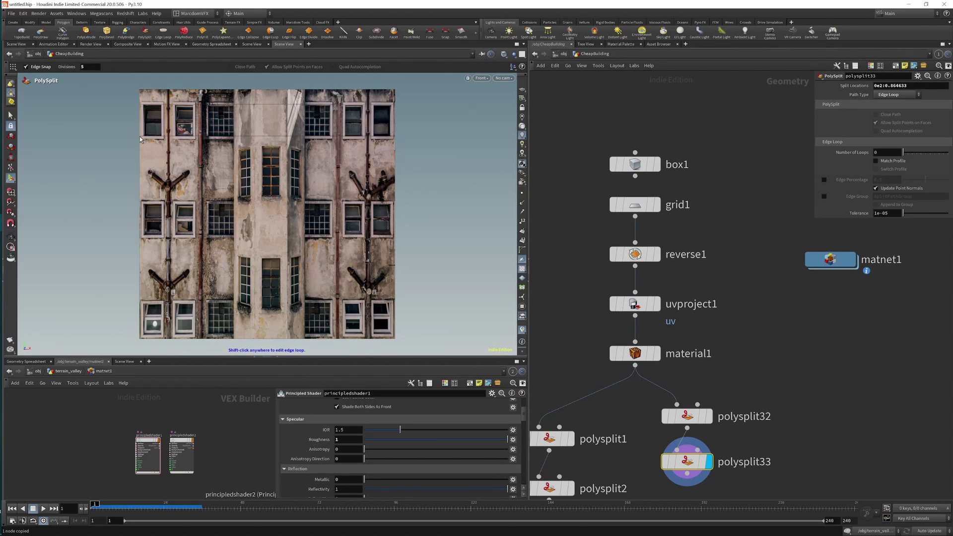
# Chain polysplit34 and polysplit35 as edge-loop splits and place another loop on the wall.
pyautogui.moveTo(685, 477); pyautogui.dragTo(687, 430, button='middle')
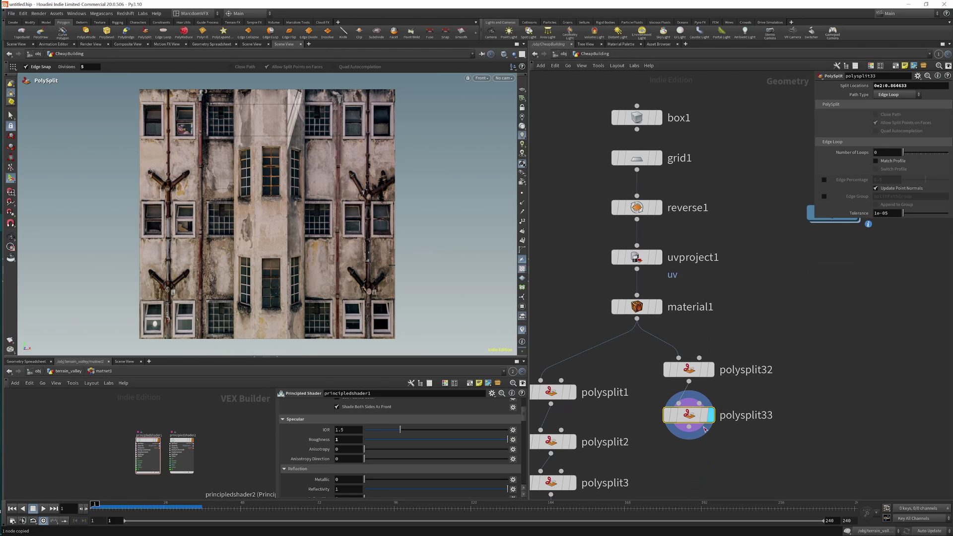
pyautogui.hotkey('ctrl', 'v')
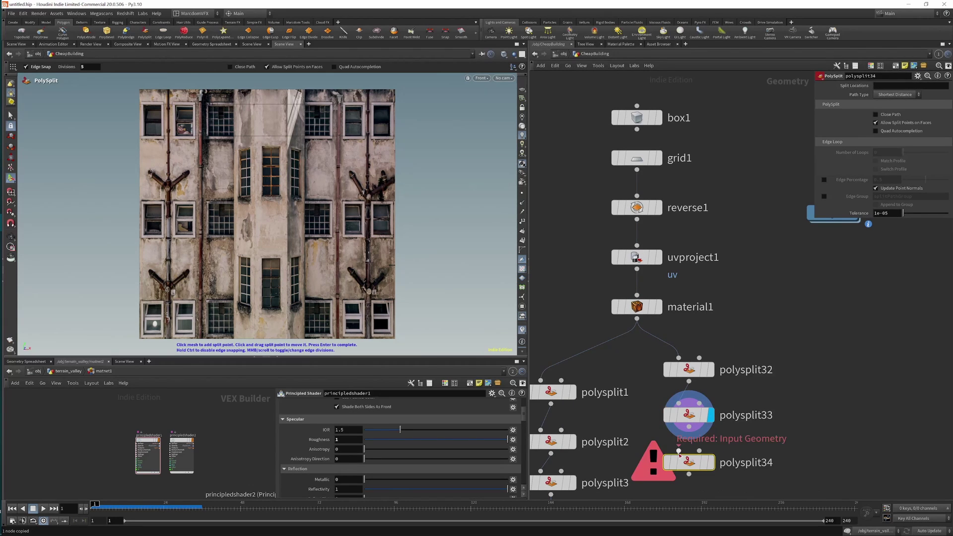
pyautogui.click(689, 427)
pyautogui.click(678, 450)
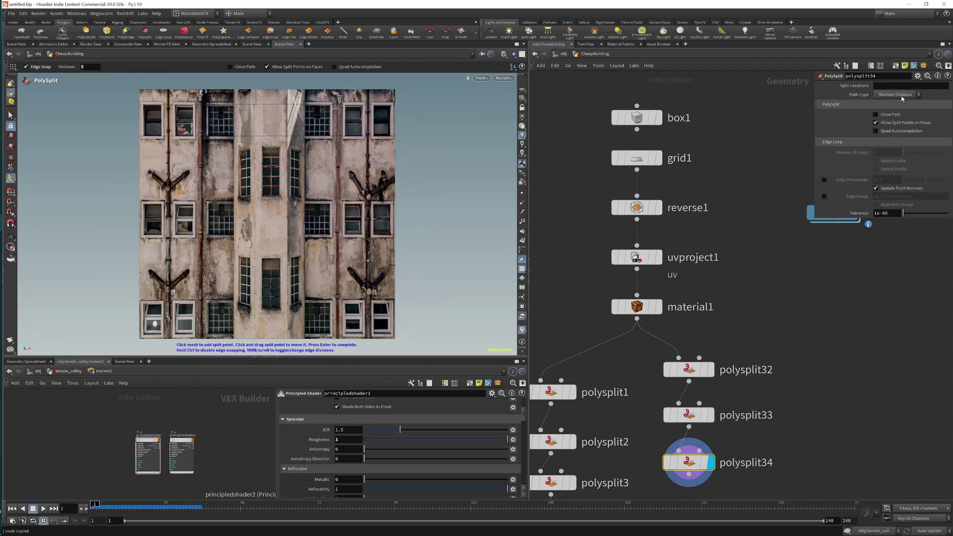
pyautogui.click(902, 94)
pyautogui.click(896, 105)
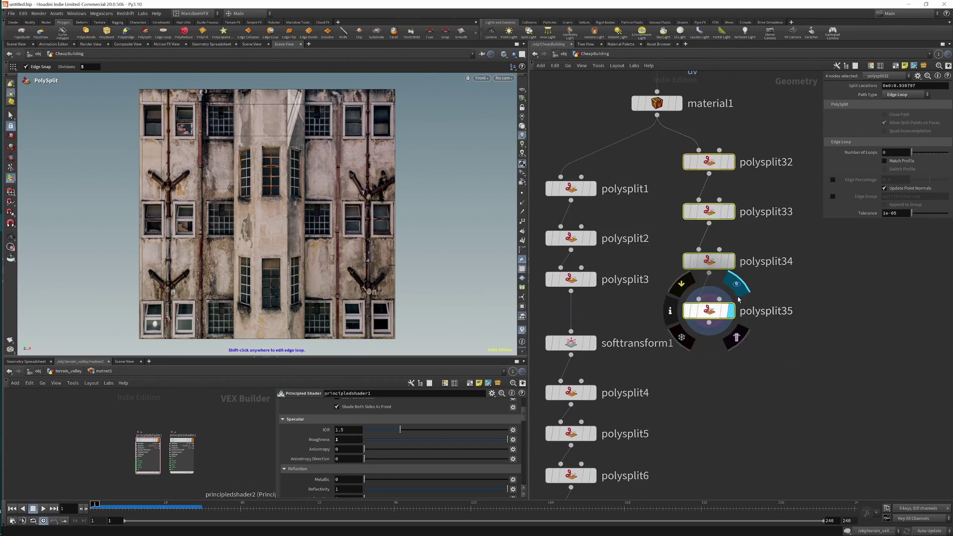
pyautogui.press('Return')
# Extend the split chain to polysplit40, add a Soft Transform, and look up PolyExtrude.
pyautogui.press('Return')
pyautogui.press('Return')
pyautogui.press('Return')
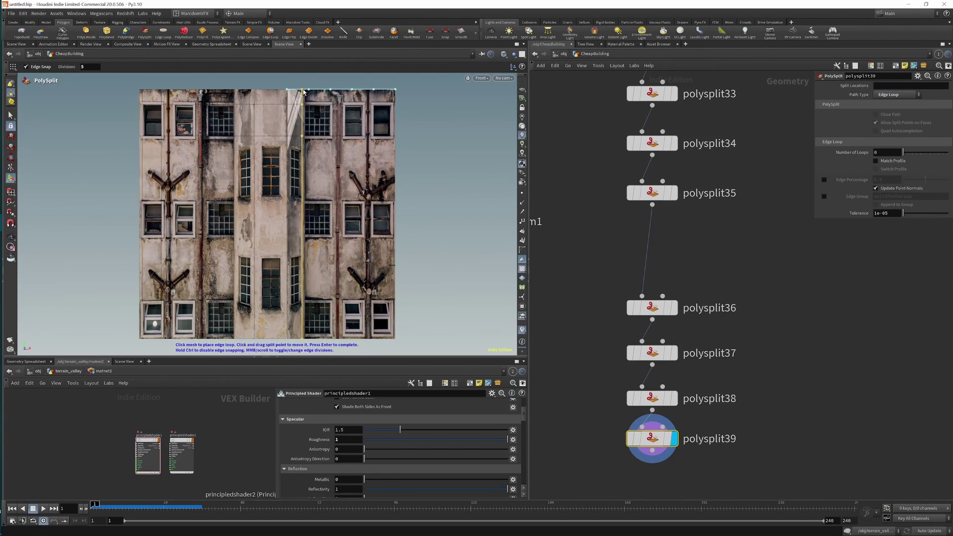
pyautogui.click(304, 91)
pyautogui.press('Return')
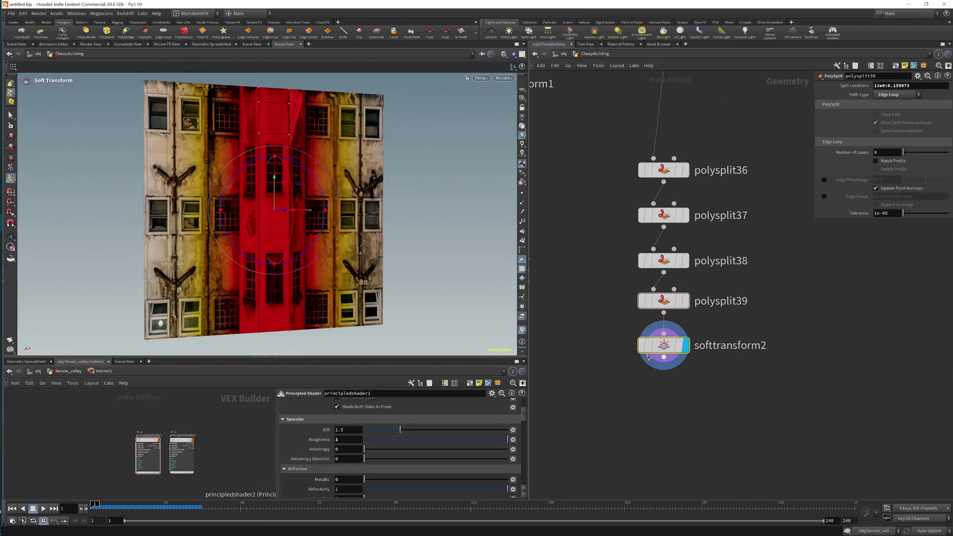
pyautogui.press('Tab')
pyautogui.write('polysplit')
pyautogui.press('Return')
pyautogui.press('Tab')
pyautogui.write('polye')
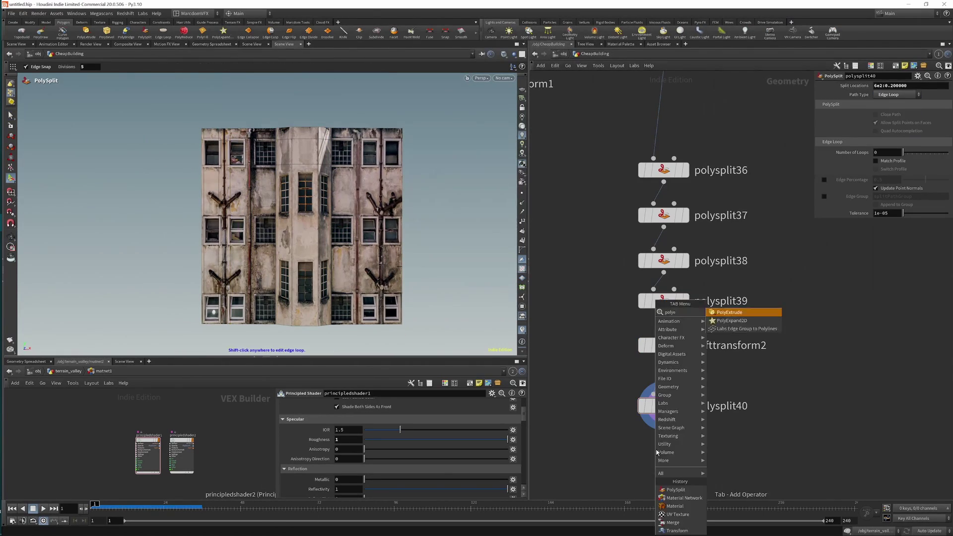
pyautogui.press('Return')
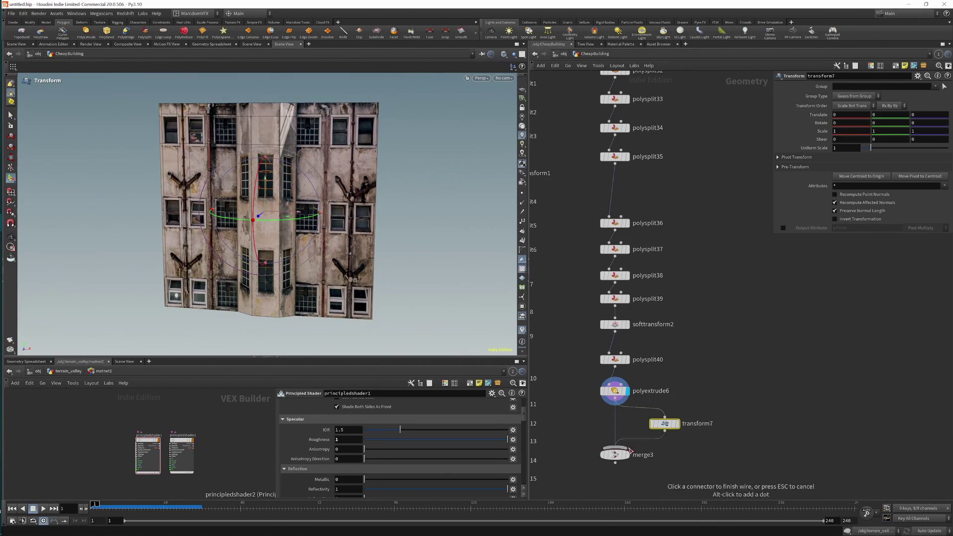
# Go up to /obj level and search the node menu for 'gro'.
pyautogui.press('u')
pyautogui.press('Tab')
pyautogui.write('gro')
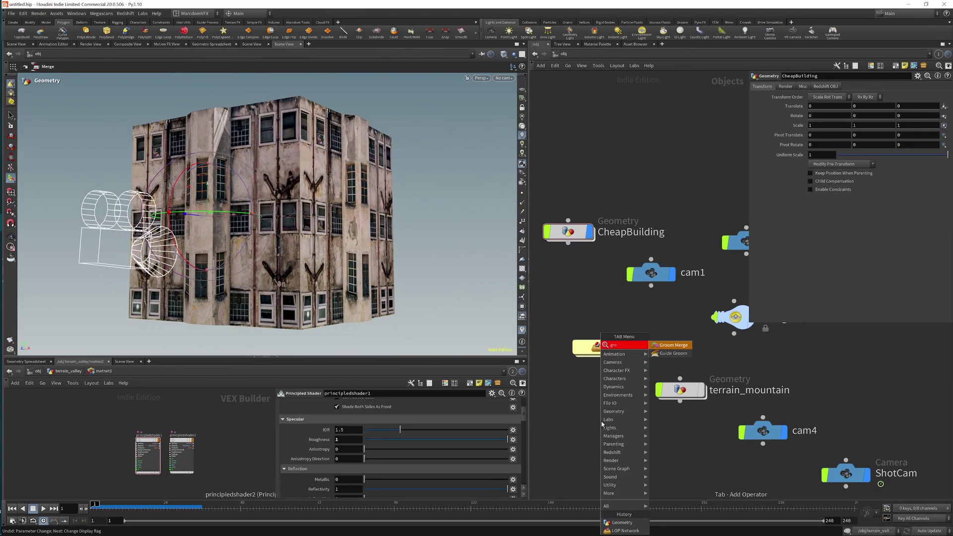